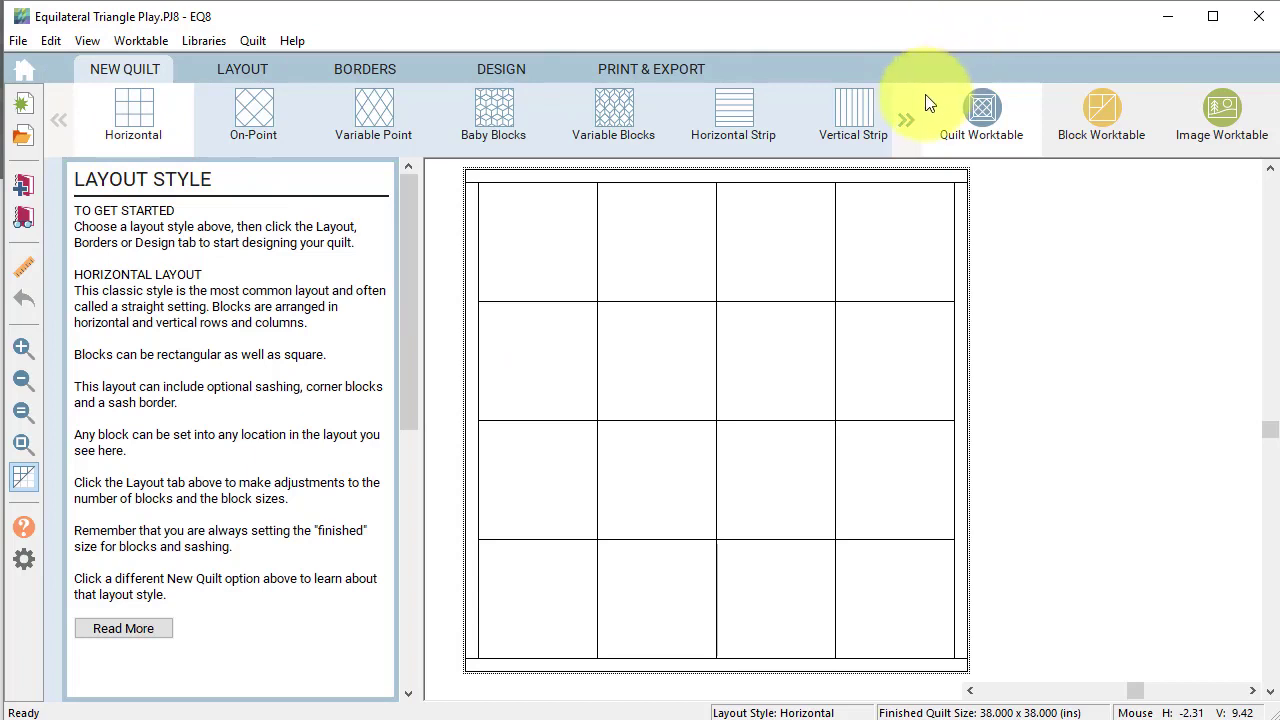
- Open the Layout Library from the new quilt layout styles
click(905, 121)
click(902, 123)
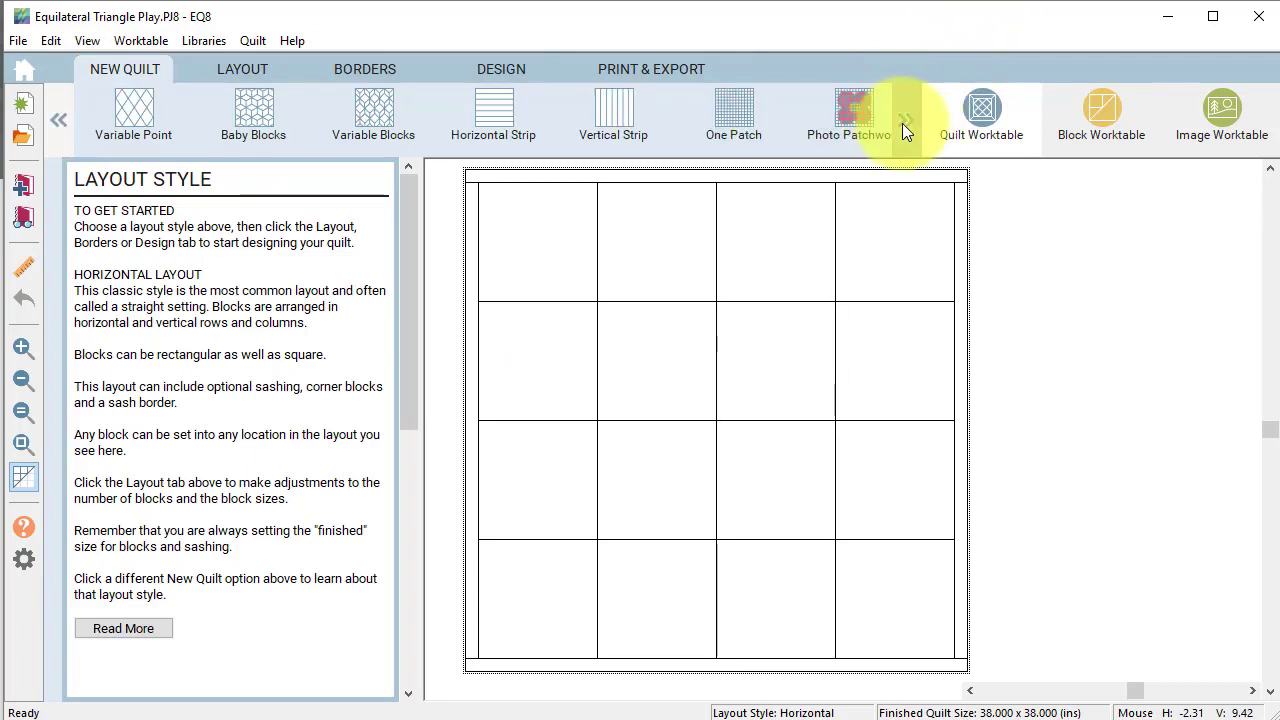
click(902, 123)
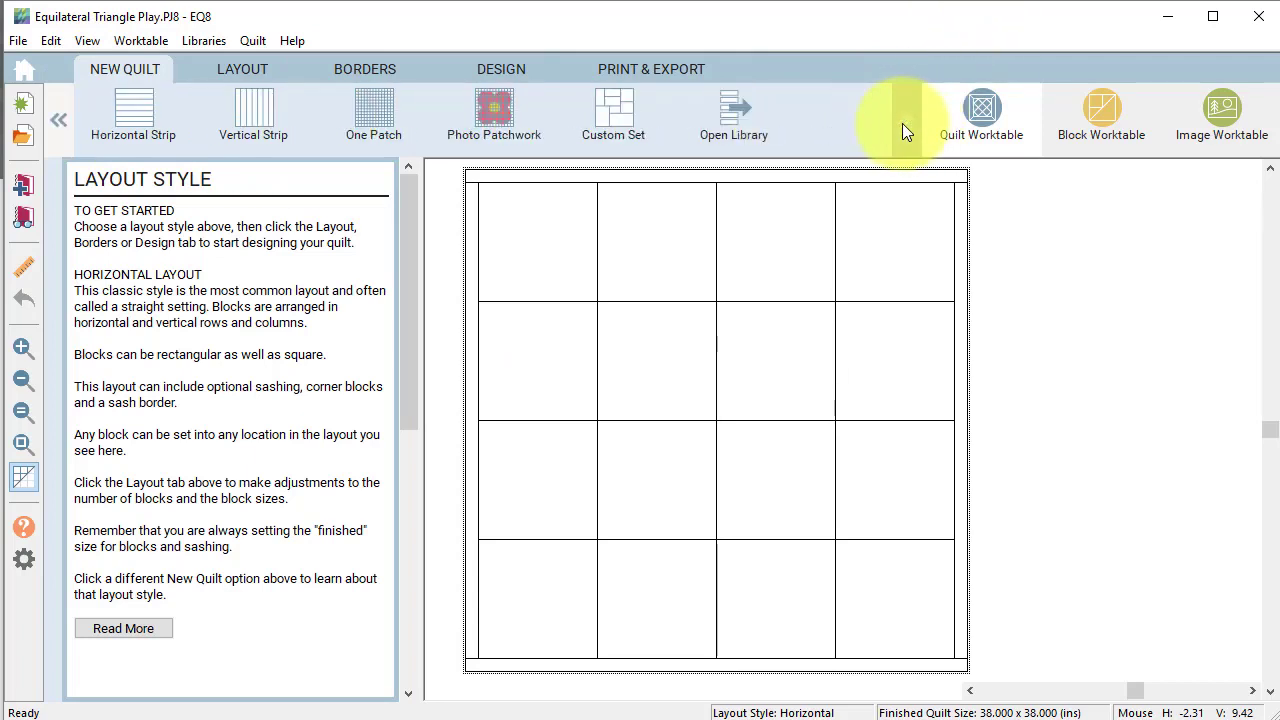
click(723, 108)
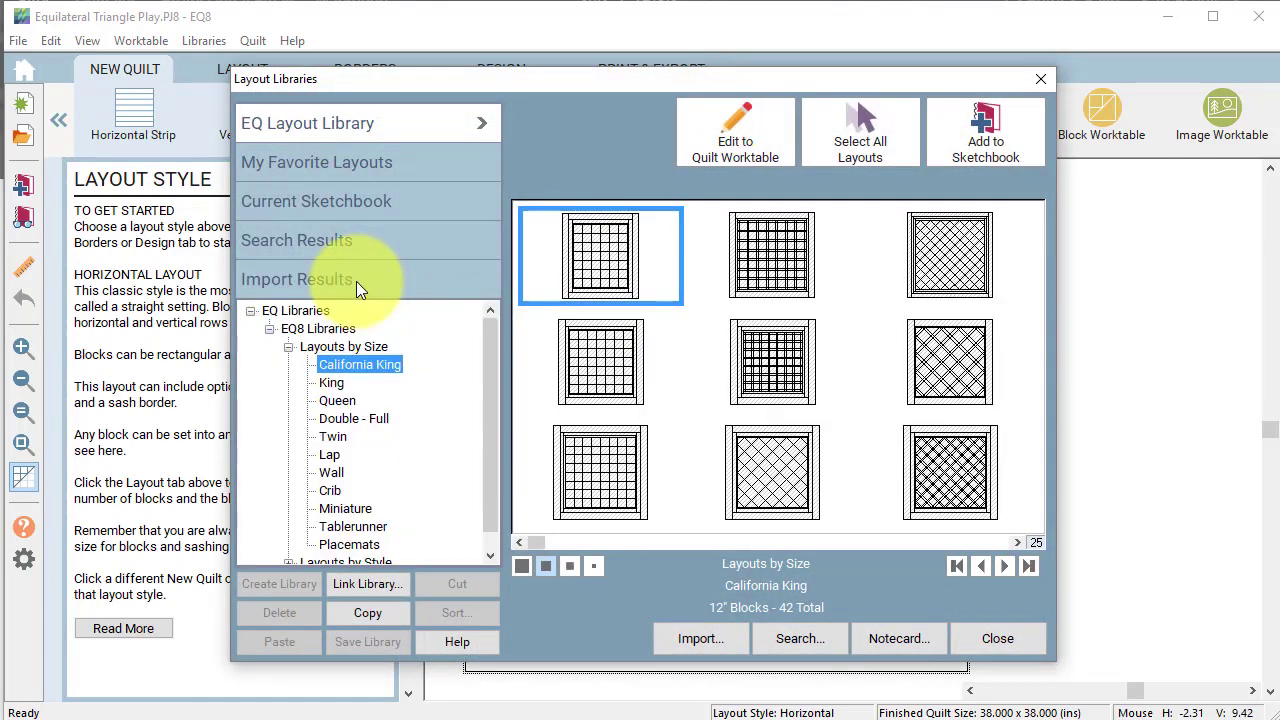
- Load the Hexagonal - 7 layout from Layouts by Style onto the Quilt Worktable
click(288, 347)
click(289, 365)
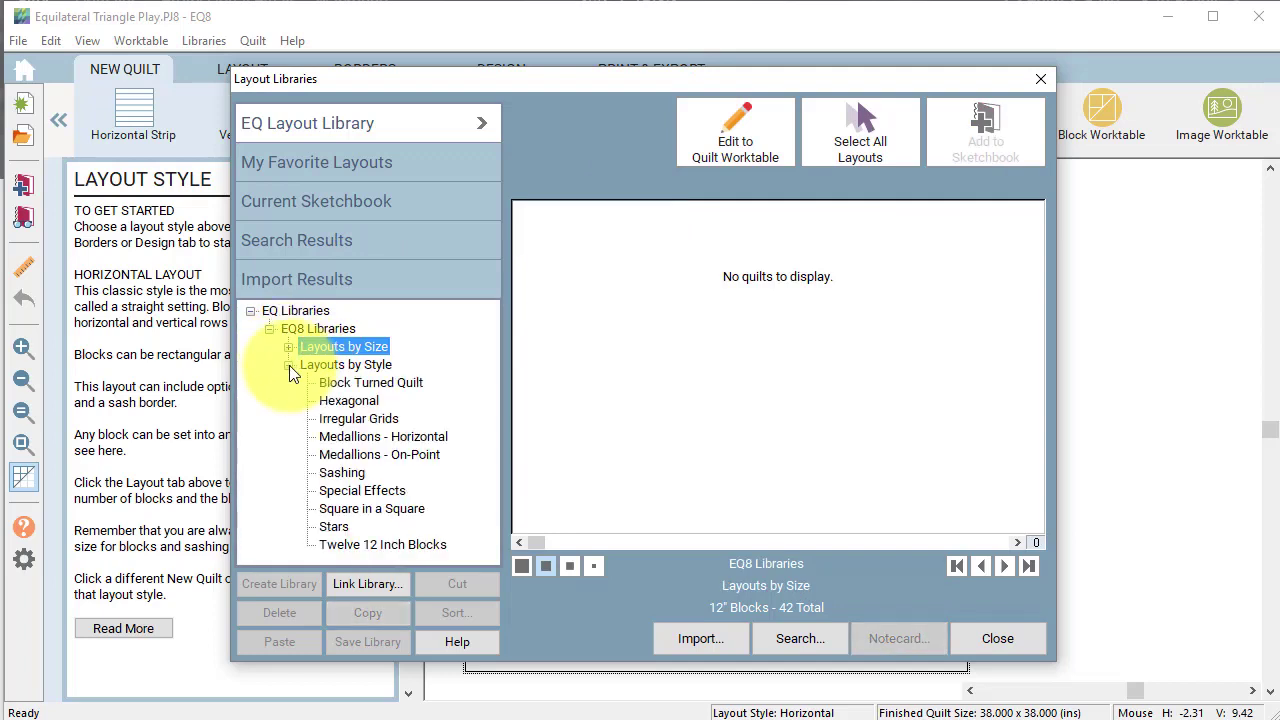
click(349, 401)
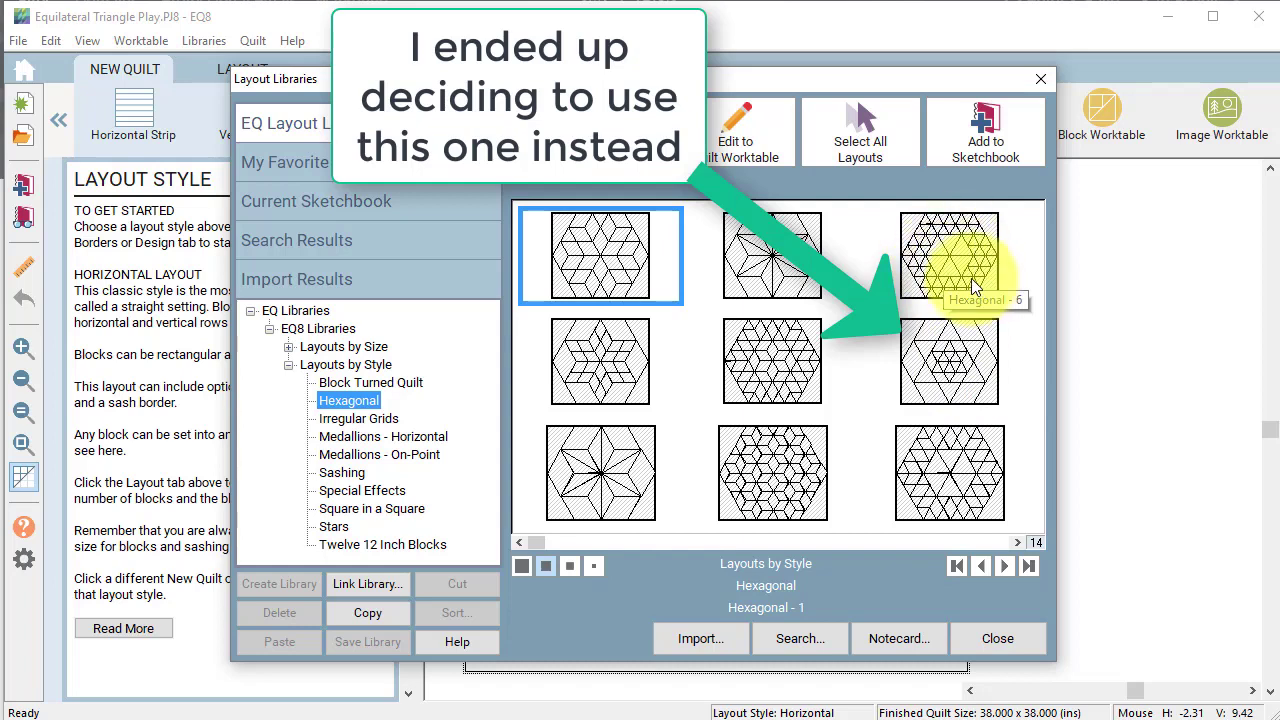
click(938, 228)
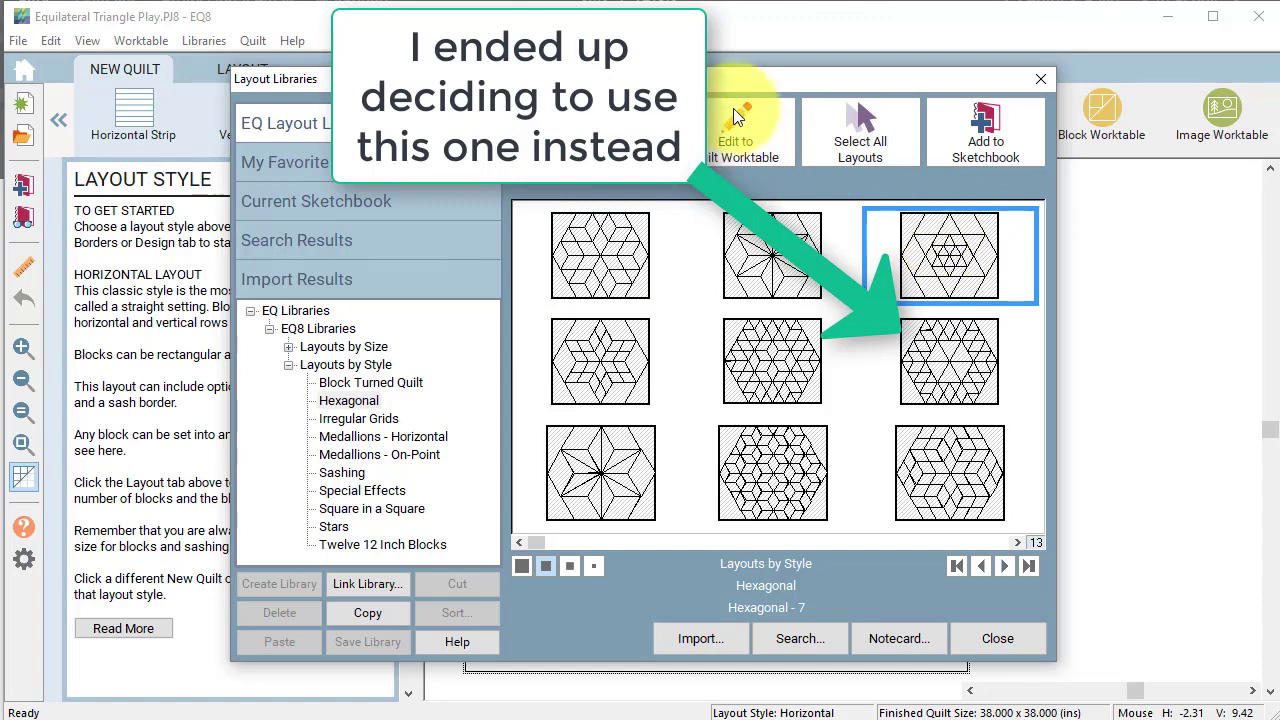
click(735, 126)
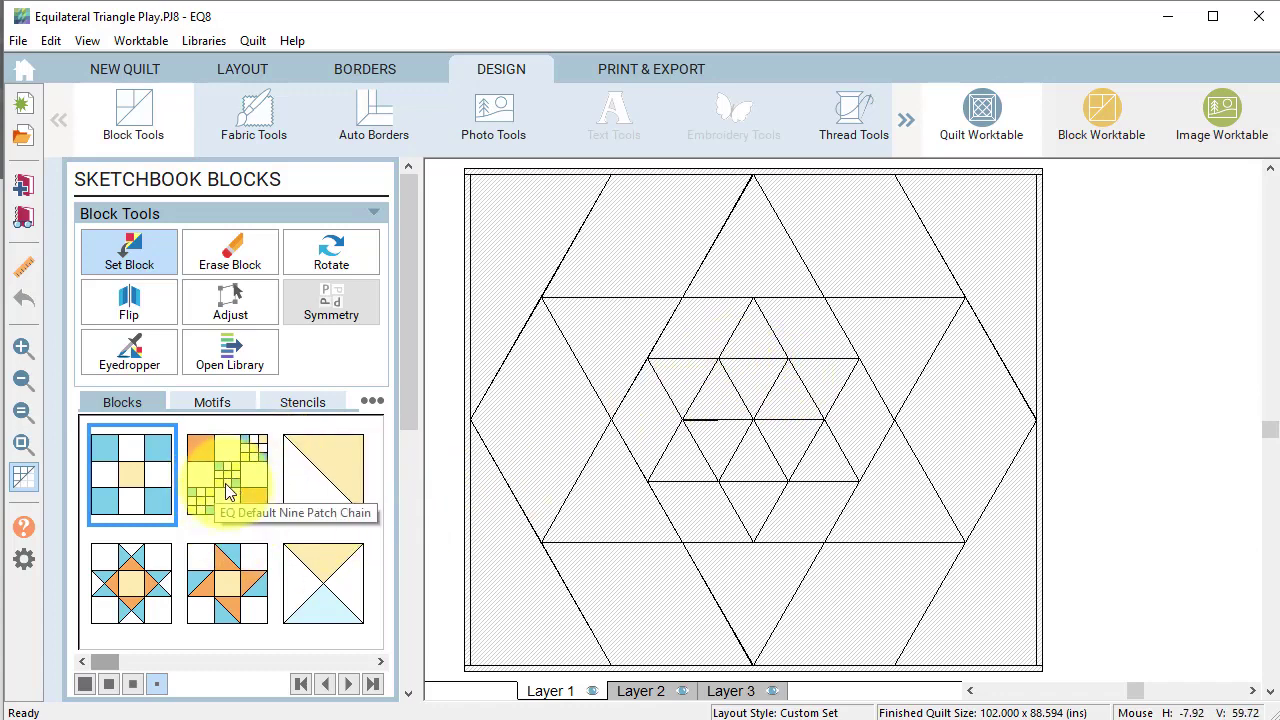
- Set the EQ Default Nine Patch Chain block into the upper middle triangle of the layout's central hexagon
click(252, 472)
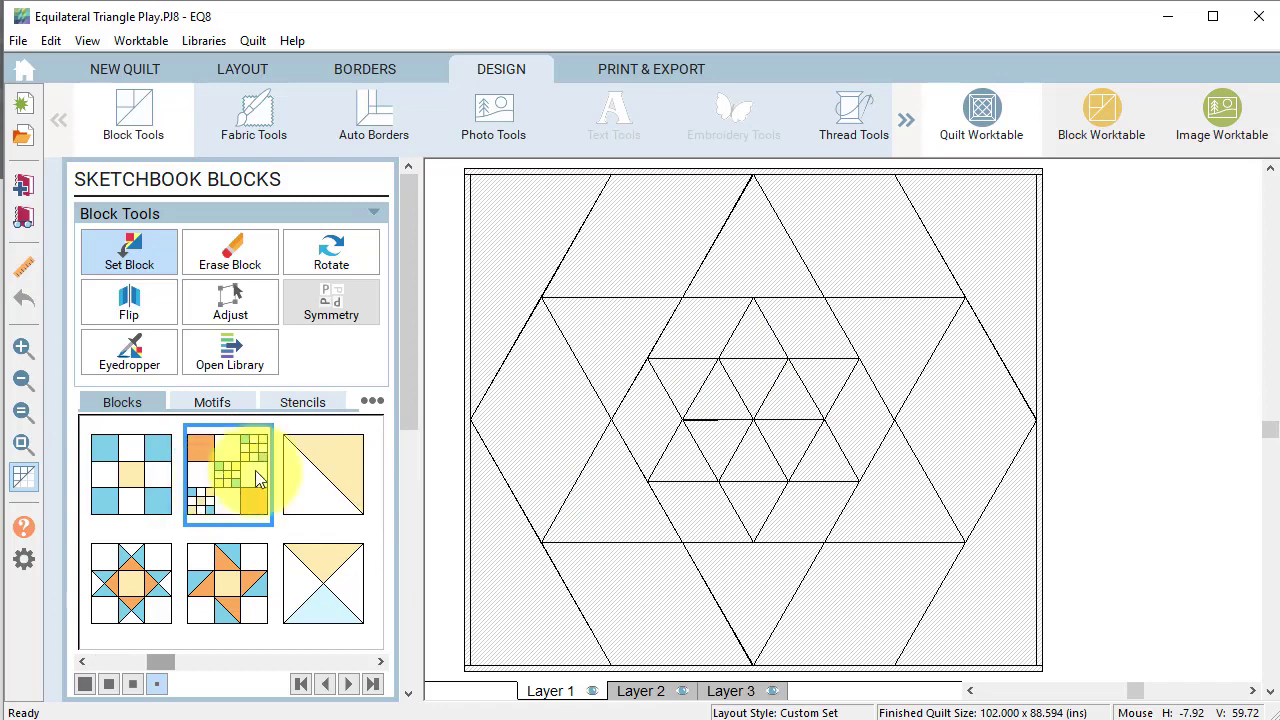
click(752, 374)
click(790, 386)
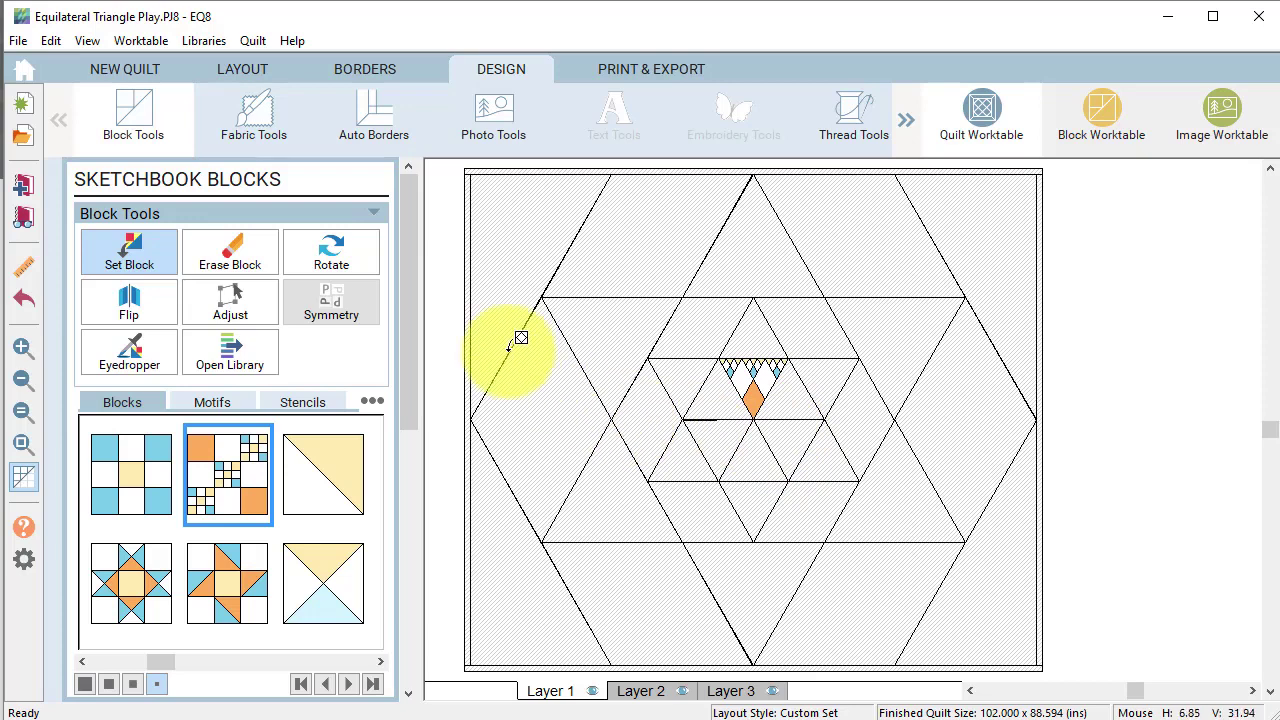
- Using the Adjust tool, delete the background corner triangles at the layout's upper left, upper right and lower right
click(140, 119)
click(230, 300)
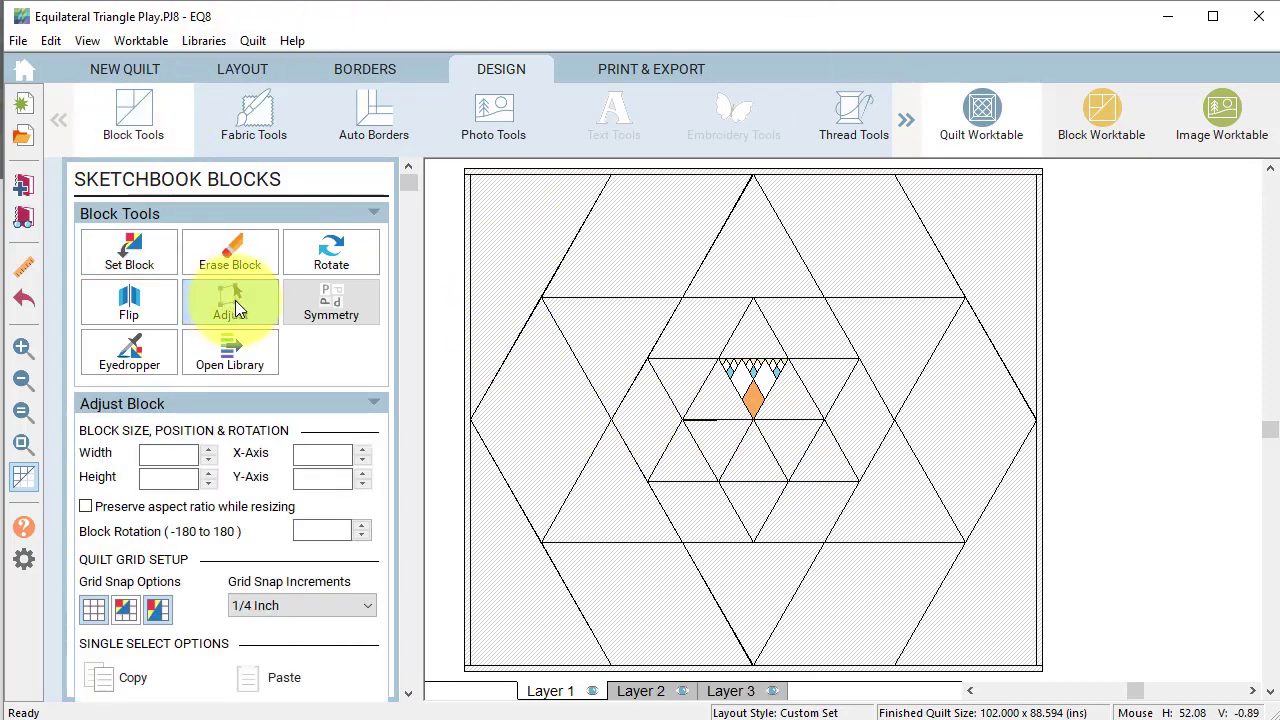
click(505, 258)
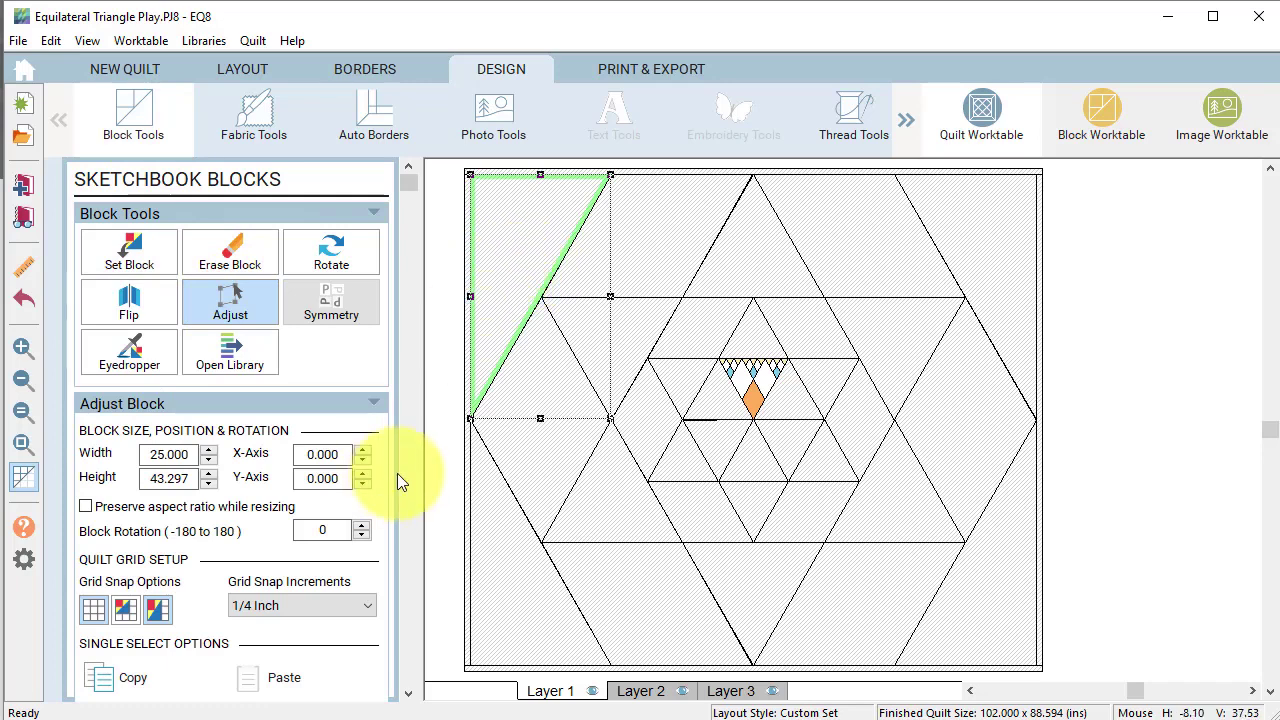
key(Delete)
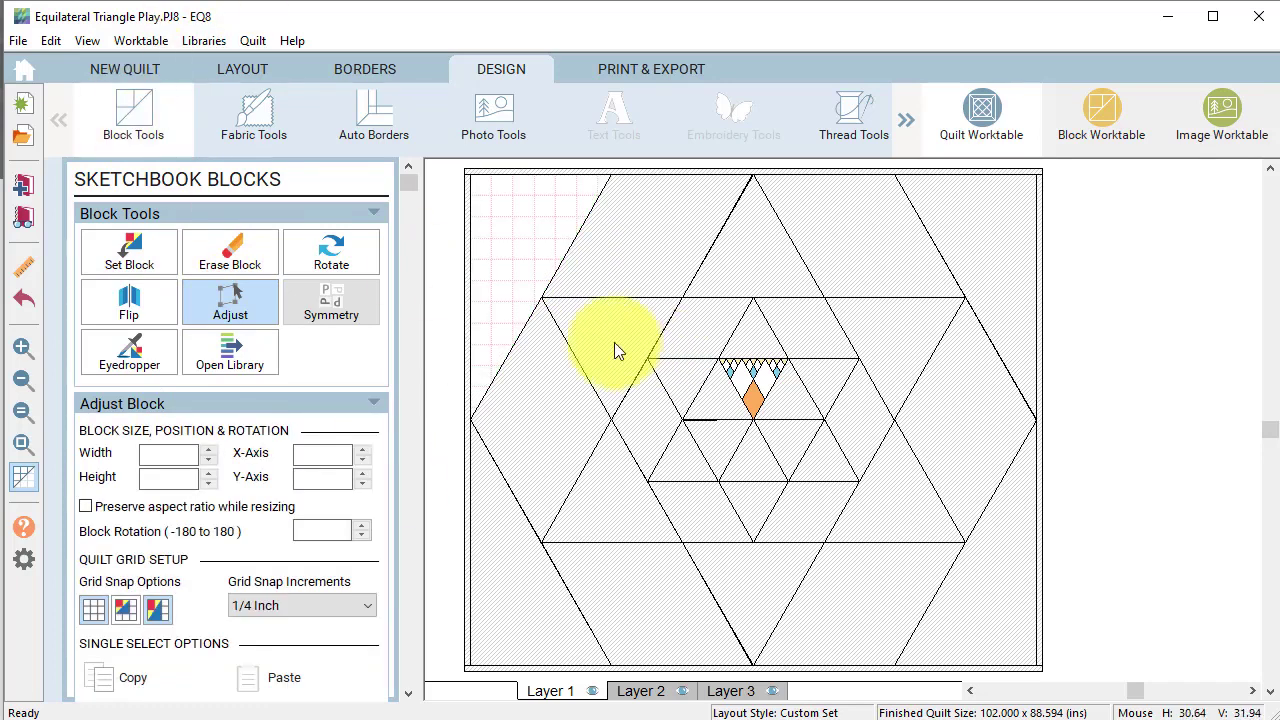
click(1028, 360)
key(Delete)
click(980, 560)
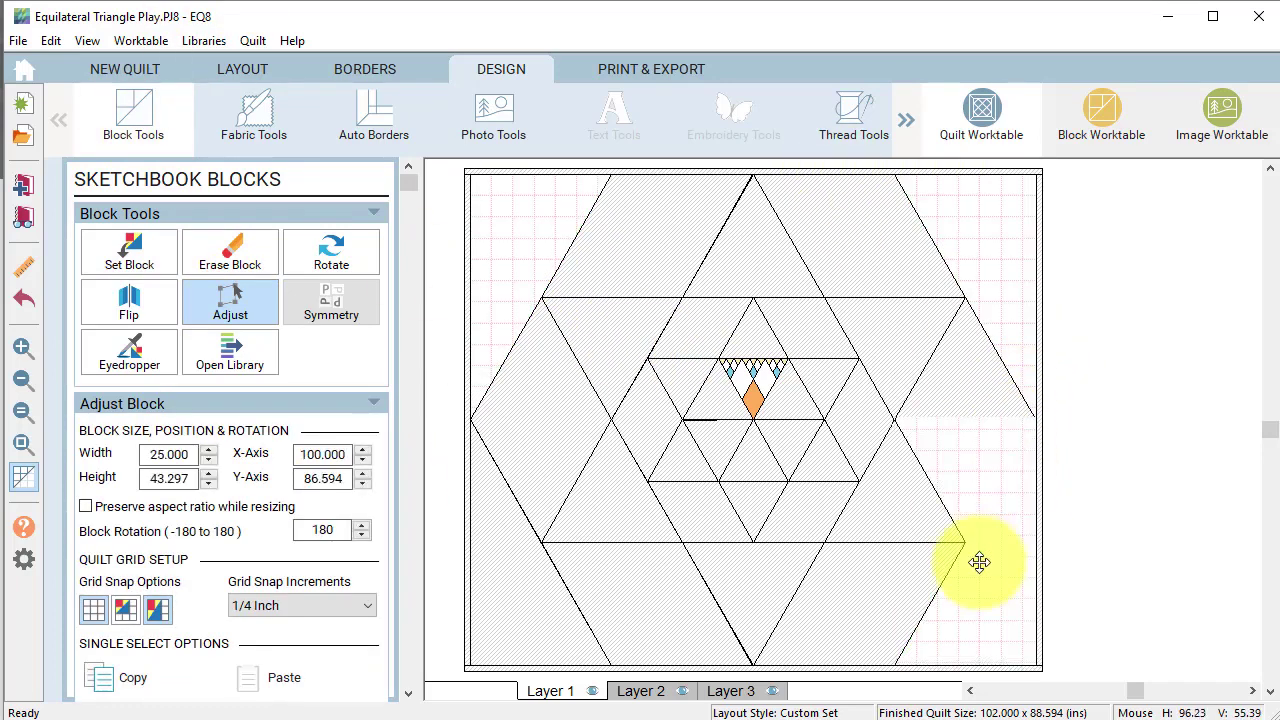
key(Delete)
- Delete all remaining blocks around the central hexagon, keeping only its six triangles
click(1020, 447)
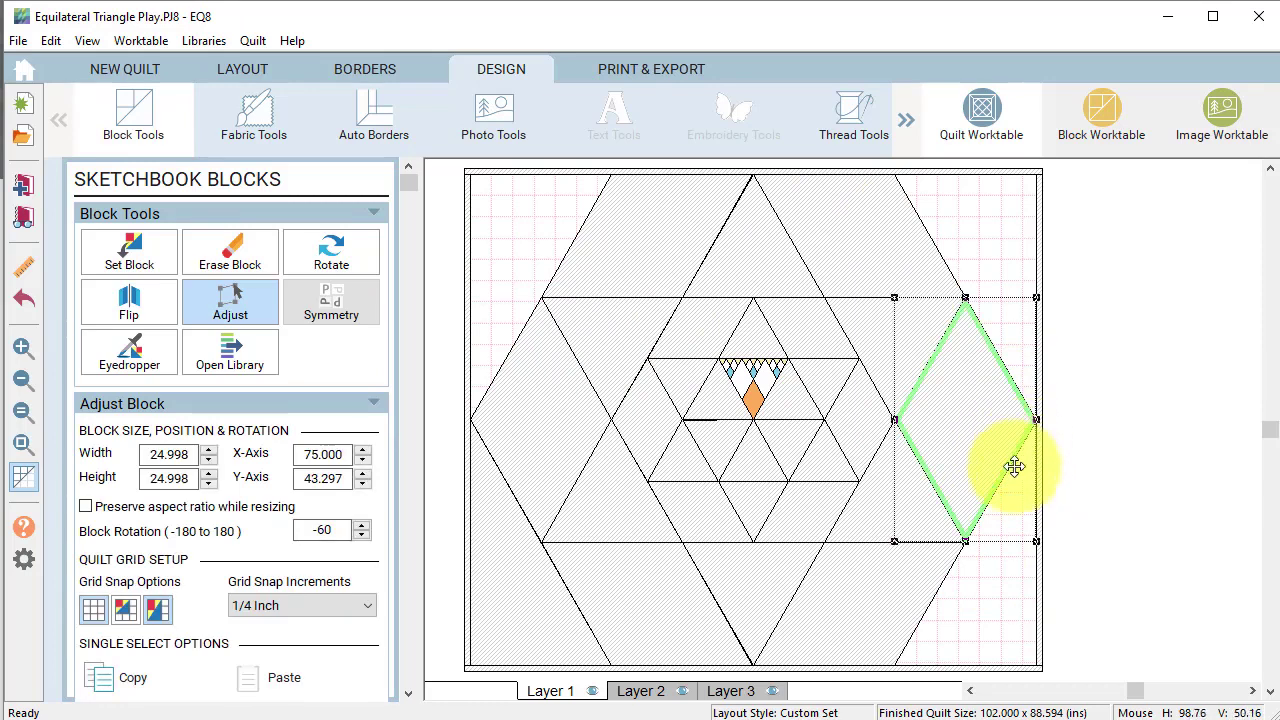
key(Delete)
click(944, 532)
key(Delete)
click(860, 600)
key(Delete)
click(753, 590)
key(Delete)
click(620, 548)
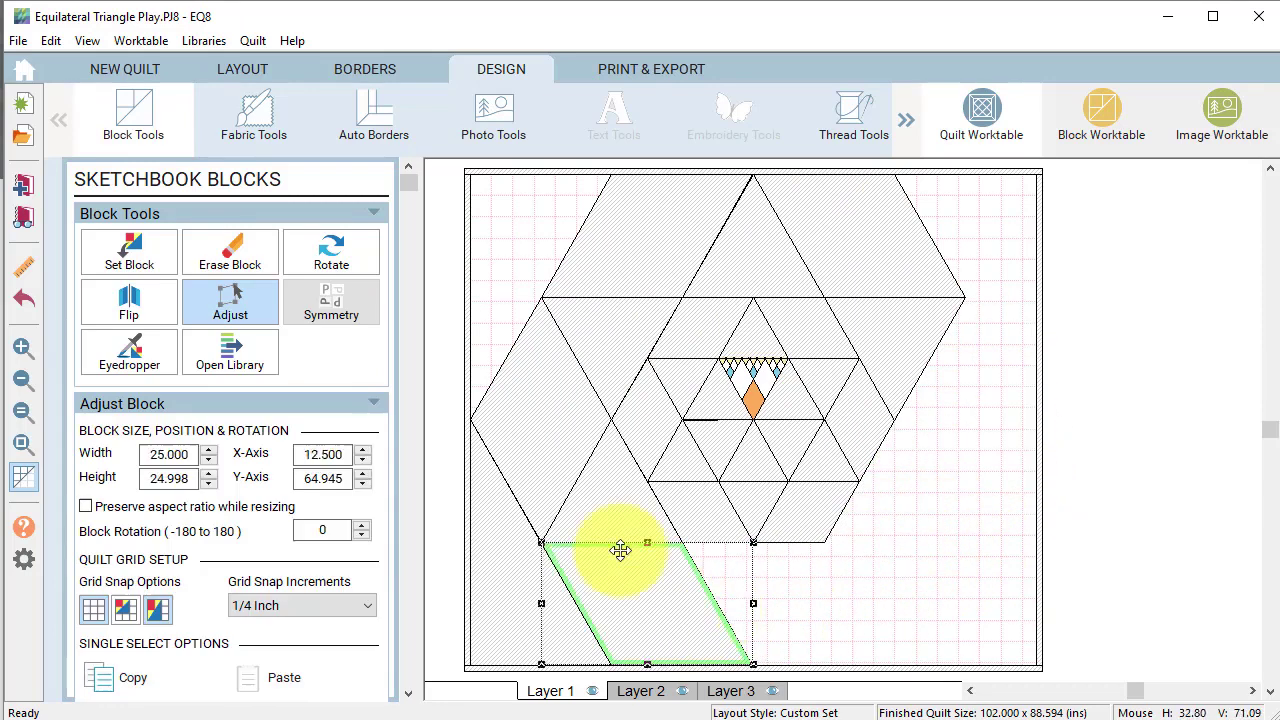
key(Delete)
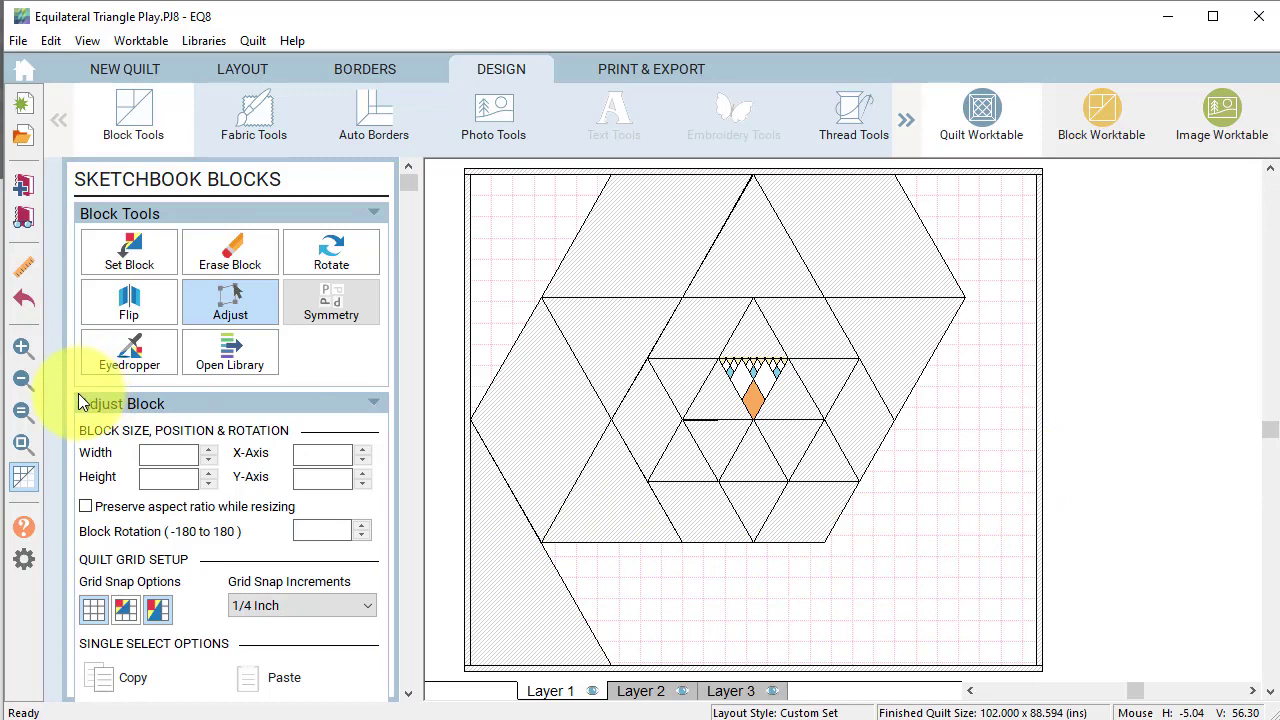
click(622, 537)
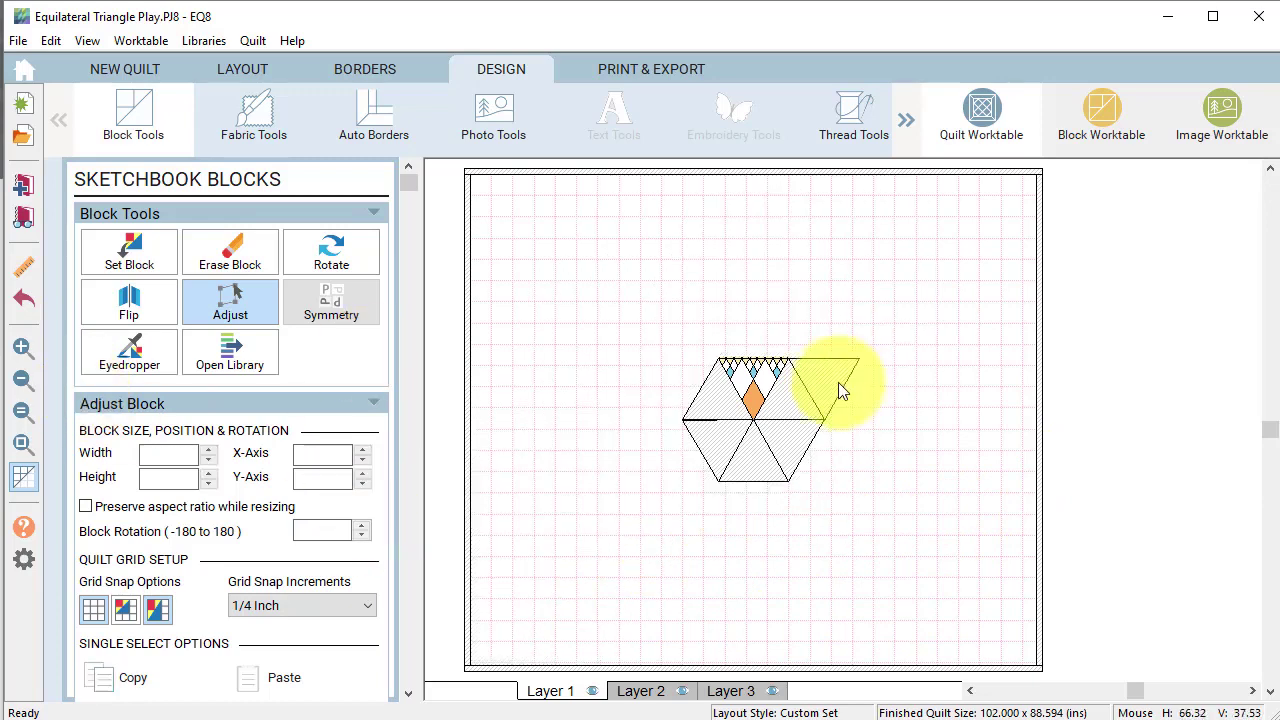
click(839, 380)
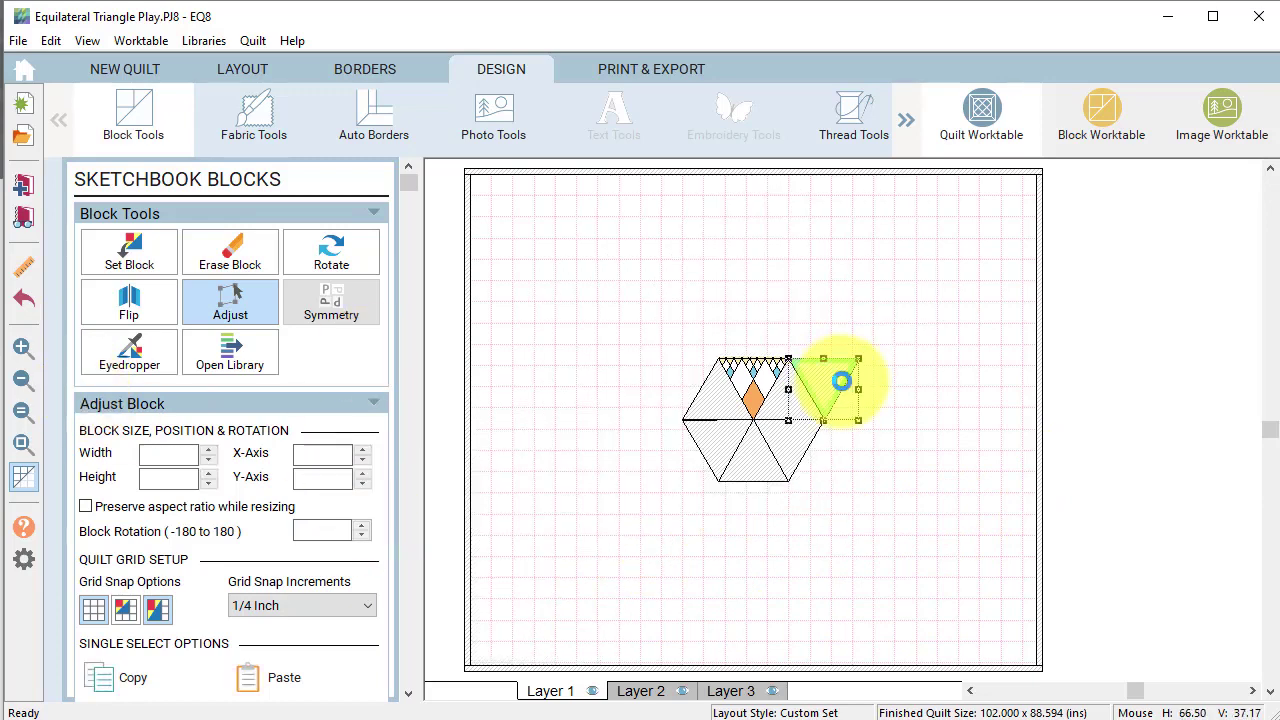
key(Delete)
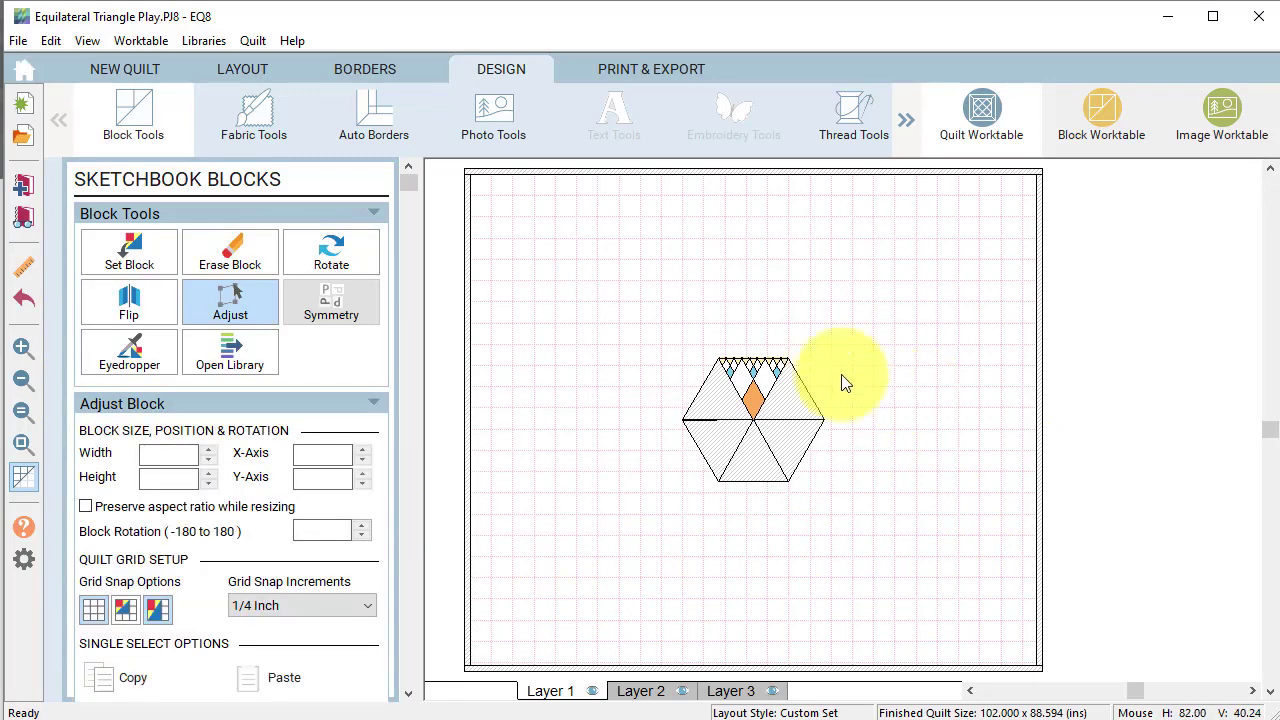
- Delete the quilt's border and return to the quilt design view
click(352, 66)
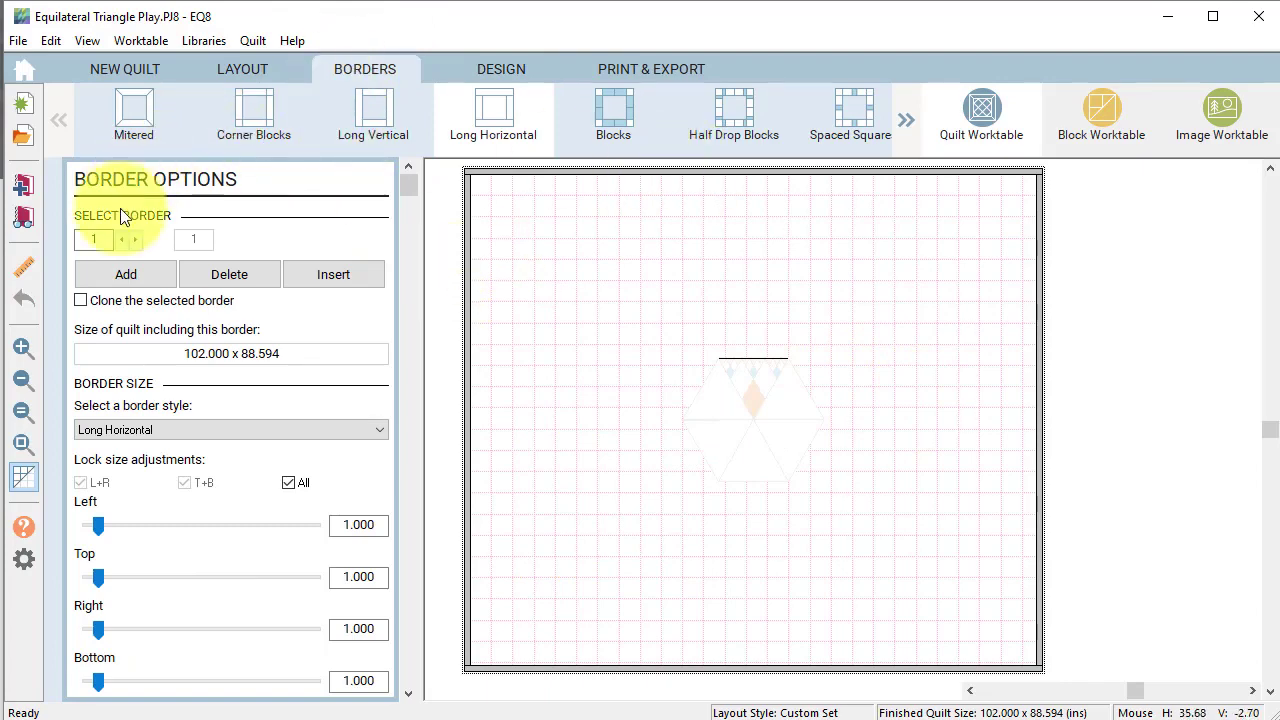
click(230, 274)
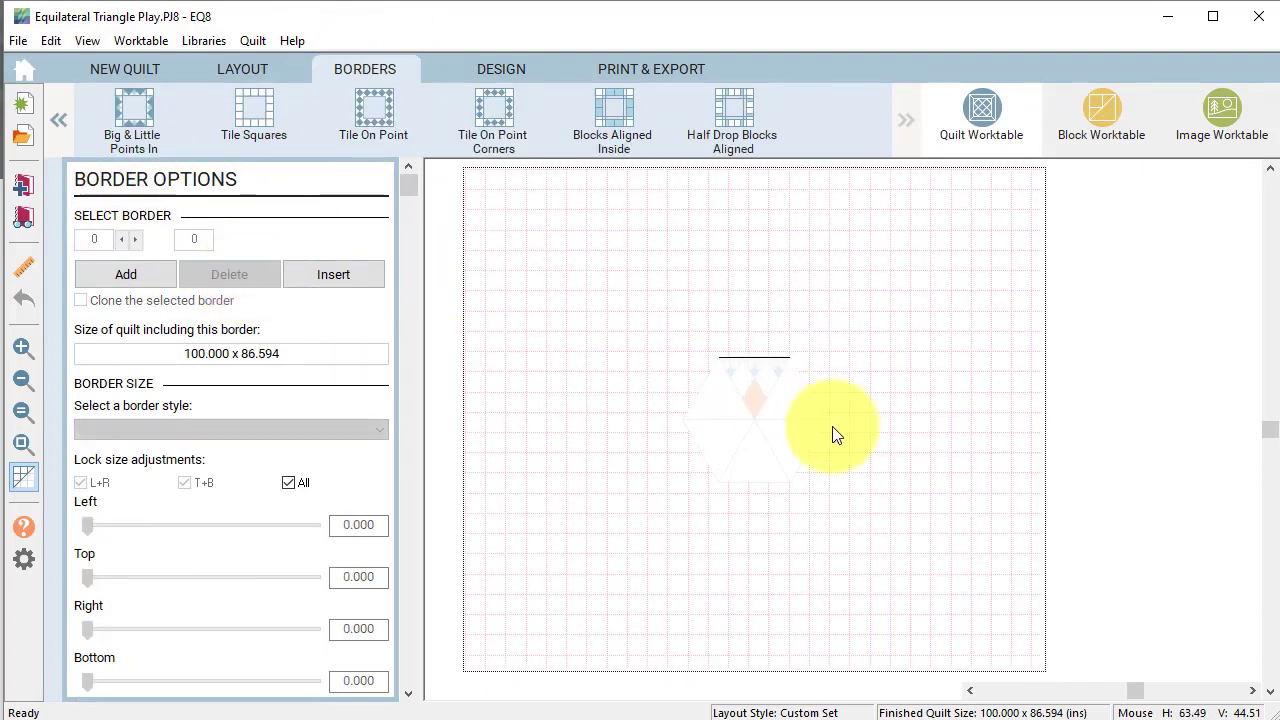
click(501, 68)
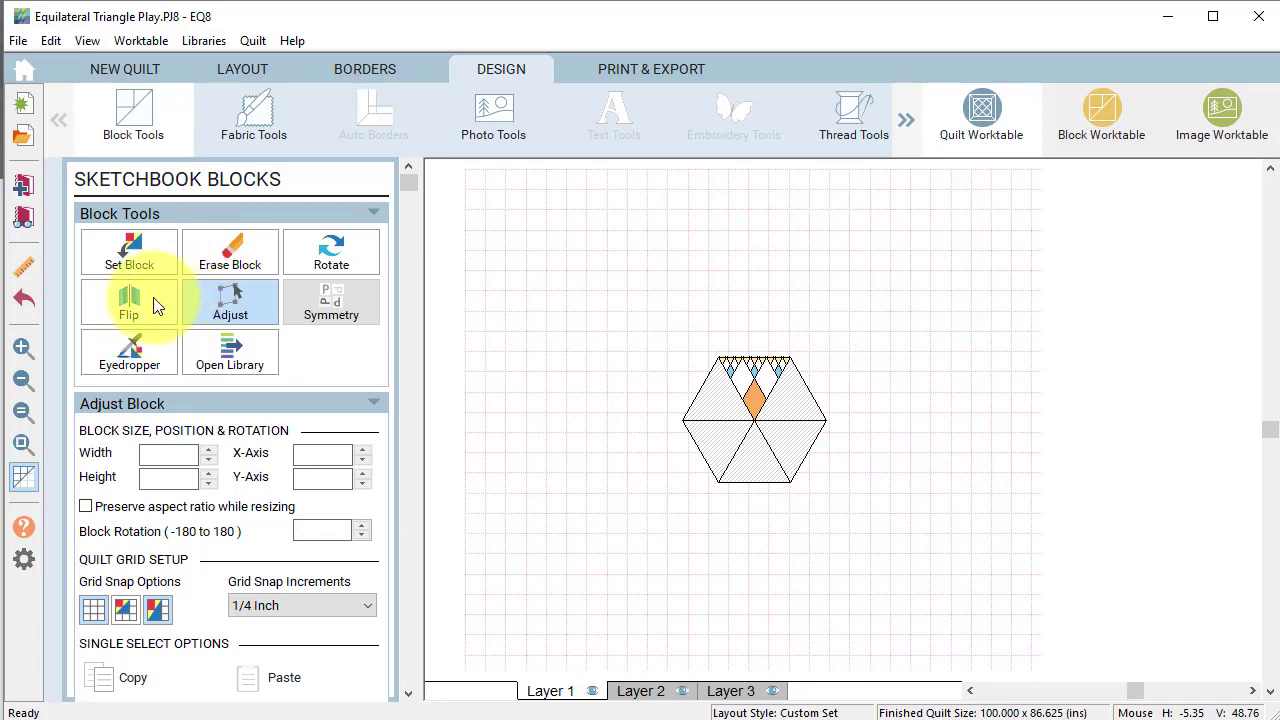
- Measure the central hexagon's width from point to point and its height from edge to edge
click(23, 270)
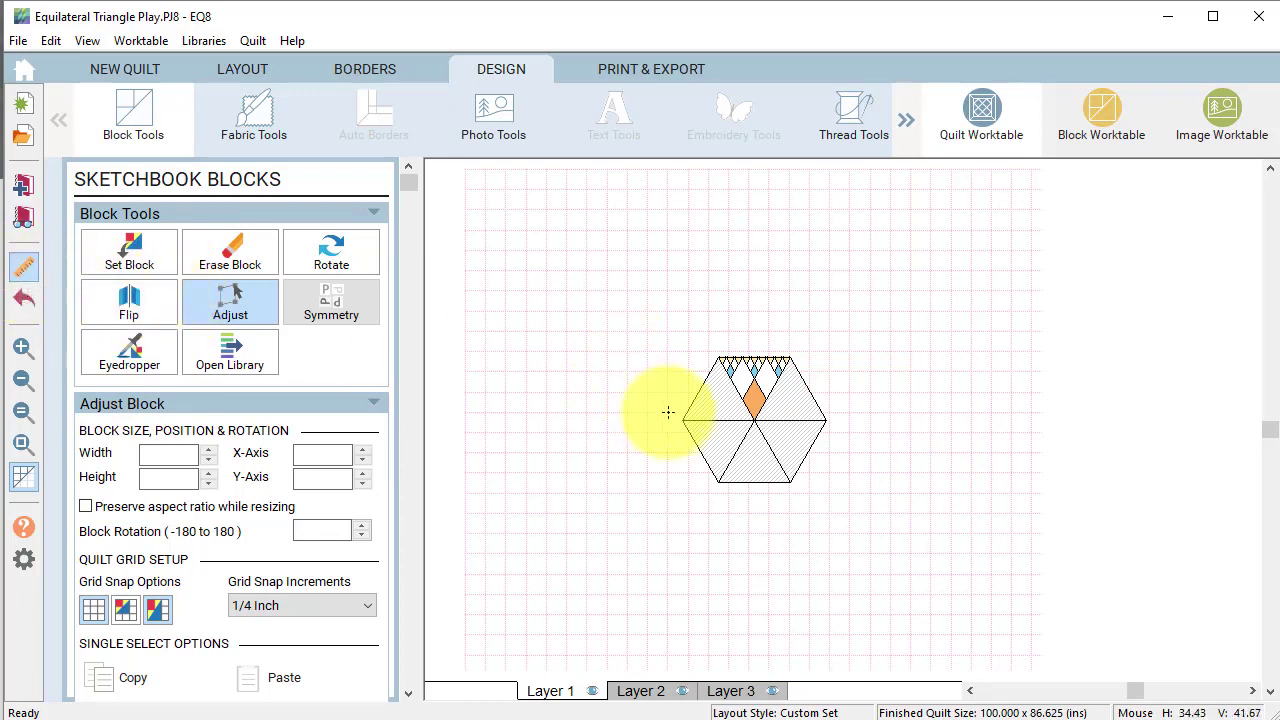
drag(682, 421, 825, 420)
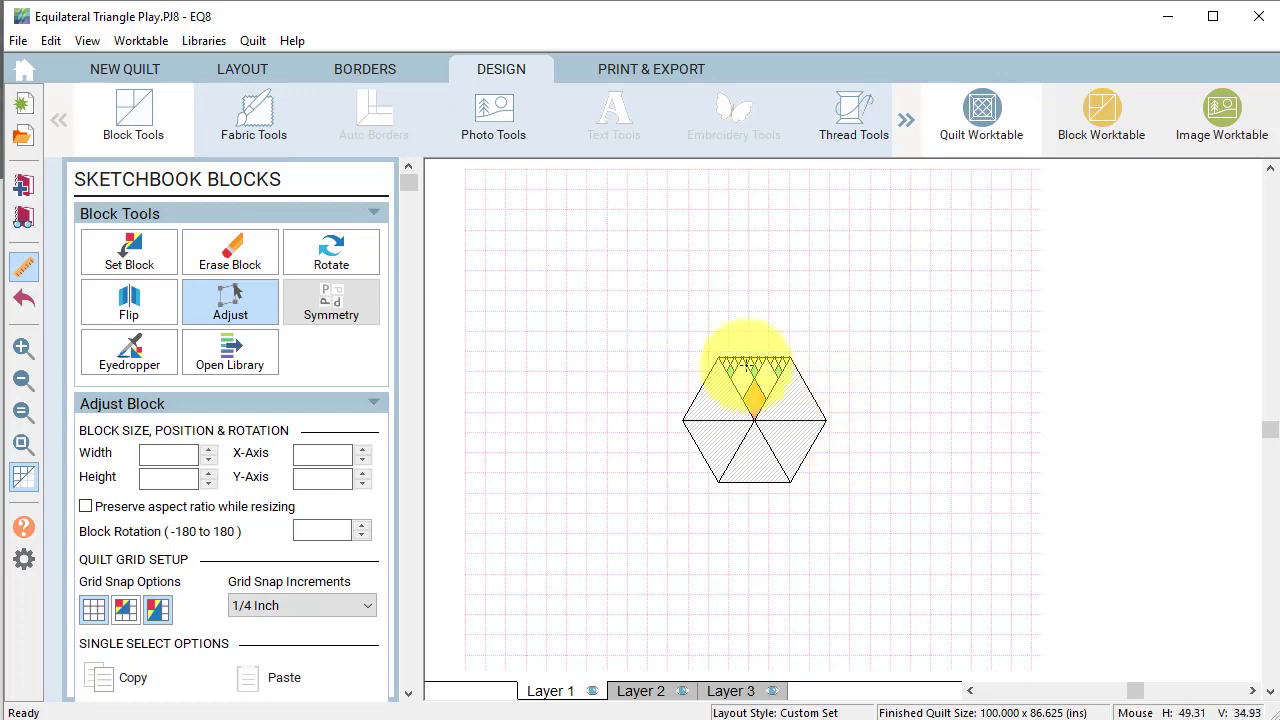
drag(752, 356, 752, 483)
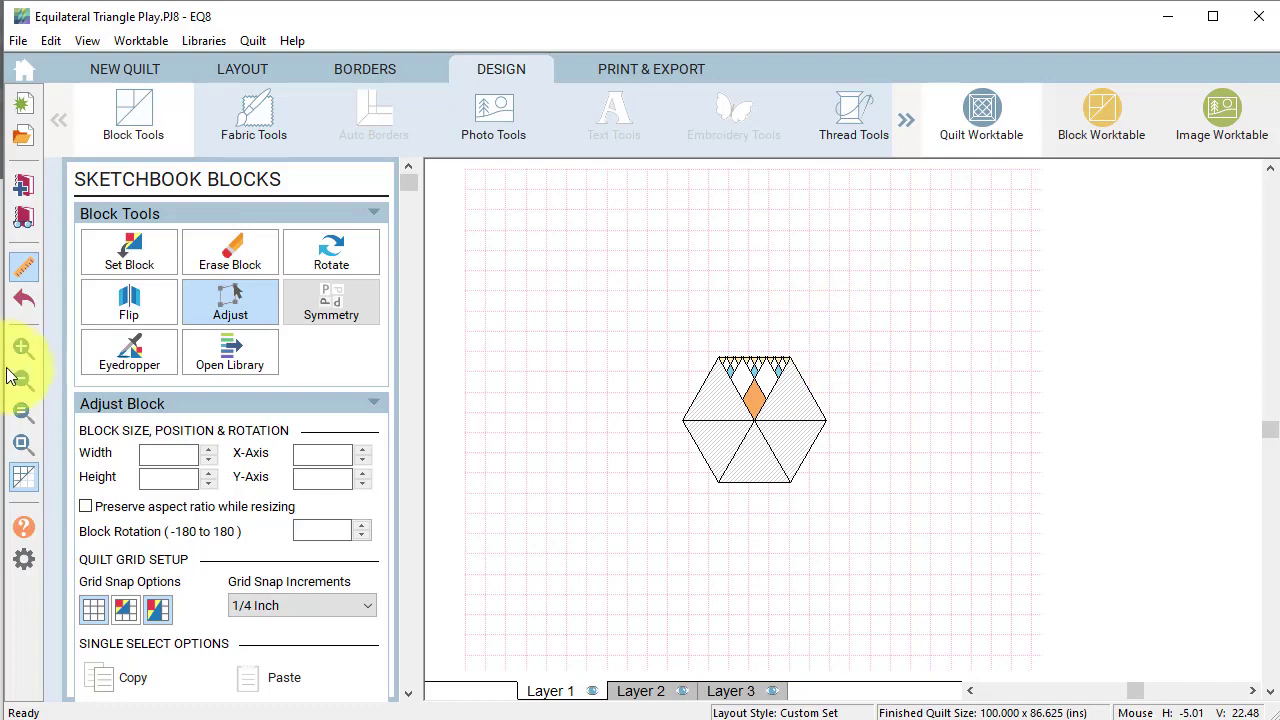
- Resize the layout's center rectangle to 25 wide by 20 high while maintaining the existing block sizes
click(256, 68)
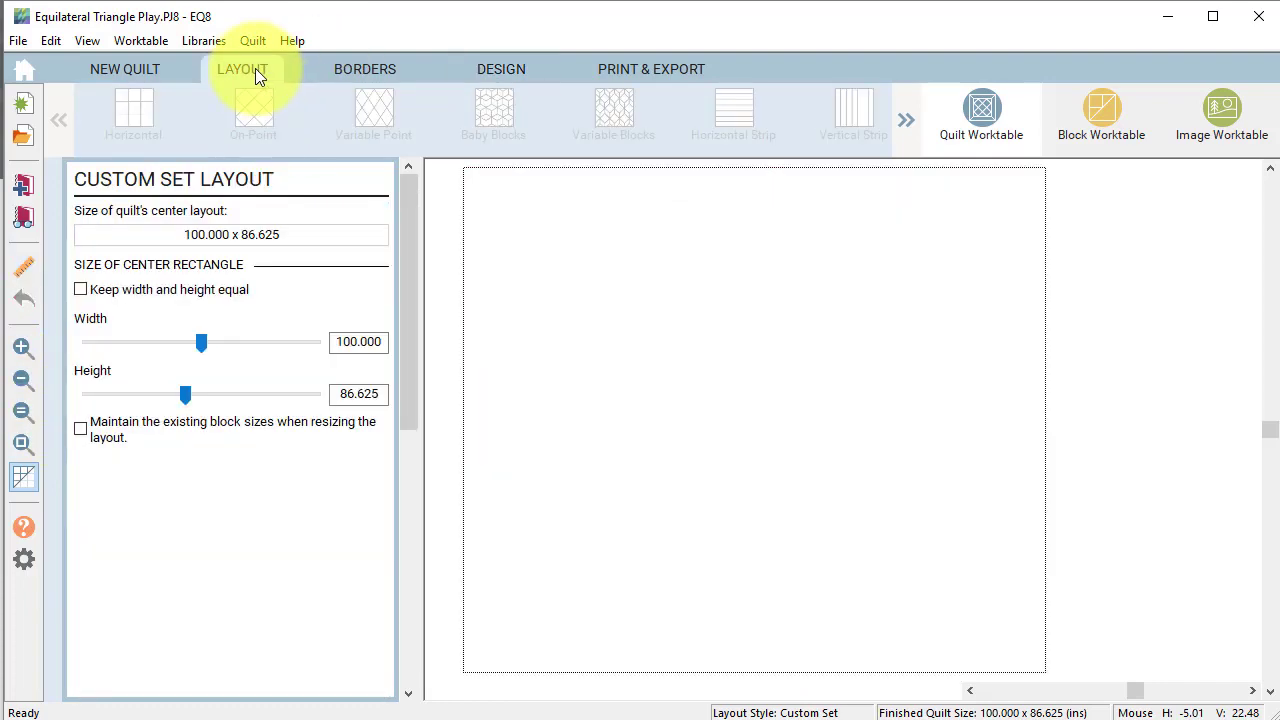
click(80, 429)
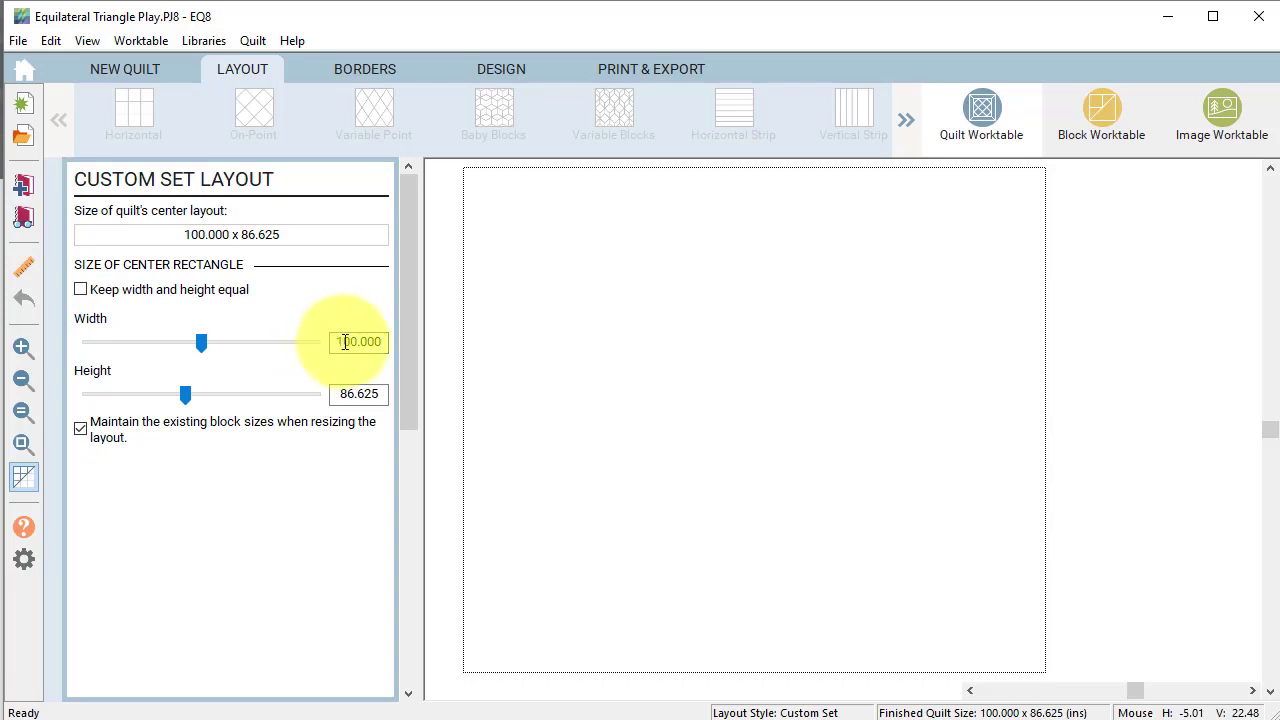
drag(333, 341, 419, 355)
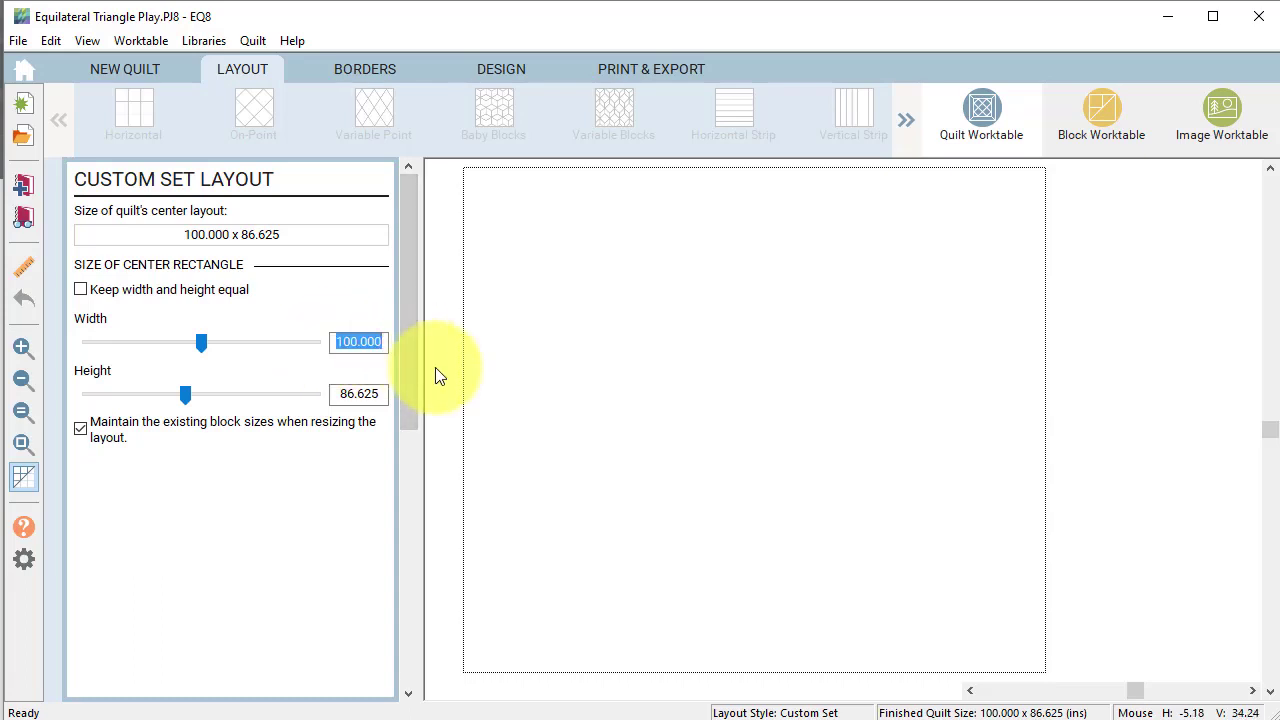
text(25)
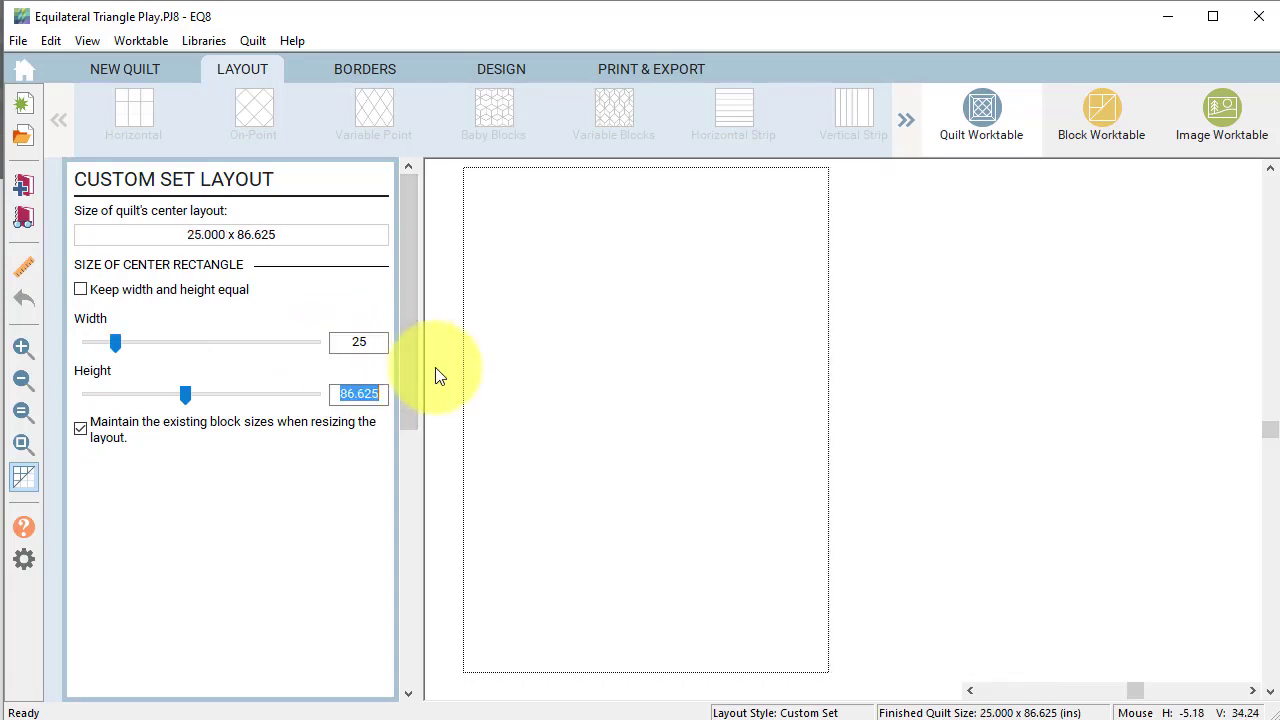
text(20)
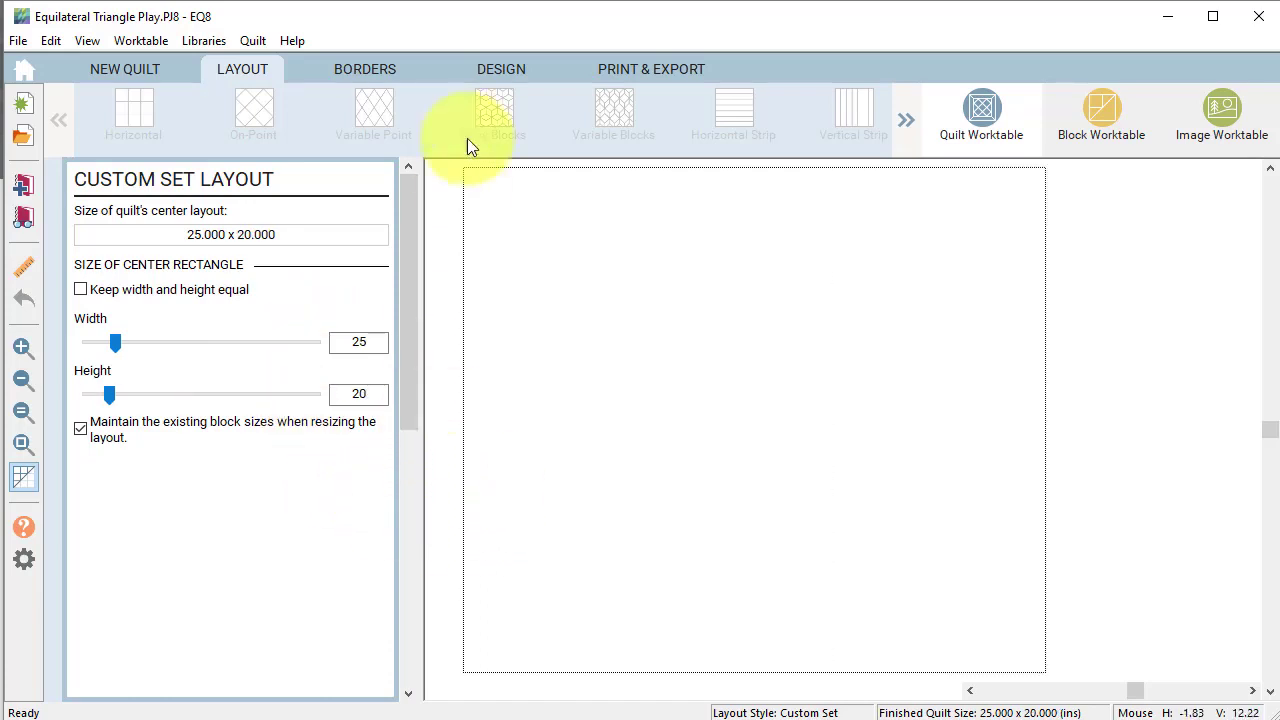
- Select all the hexagon's triangles and move them together onto the resized quilt area, aligned with its upper left corner
click(492, 66)
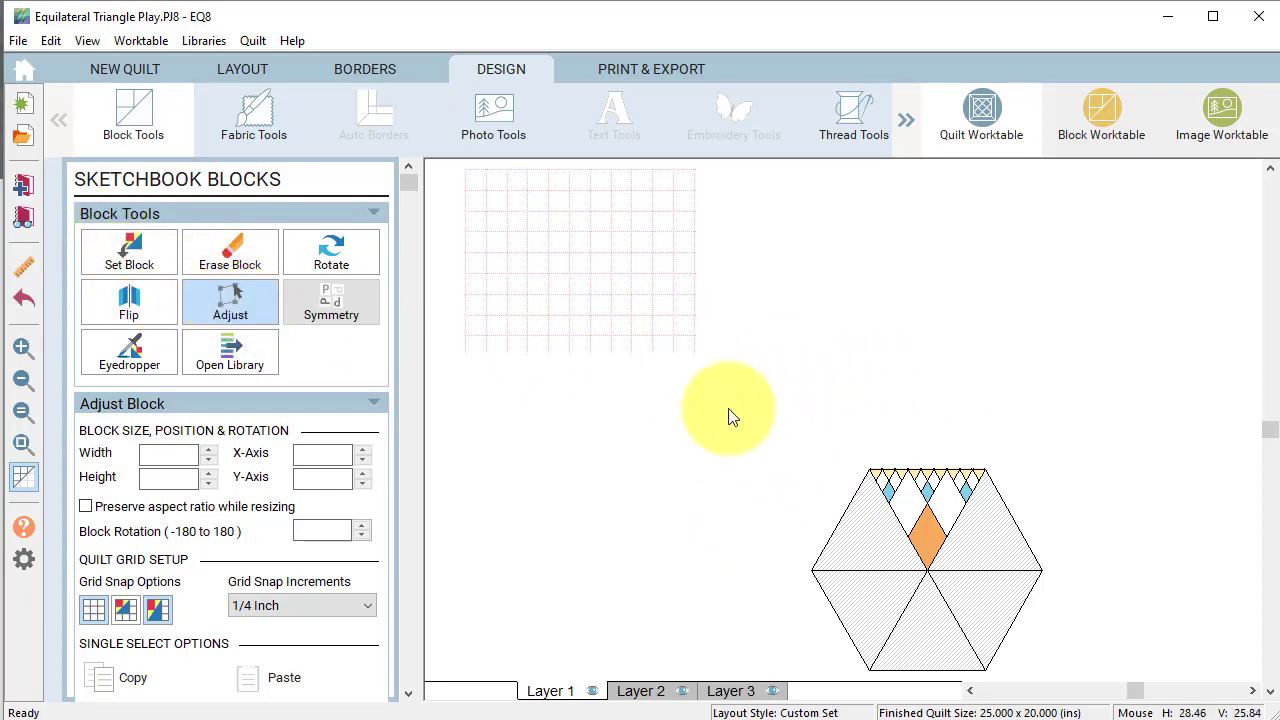
drag(692, 323, 1218, 712)
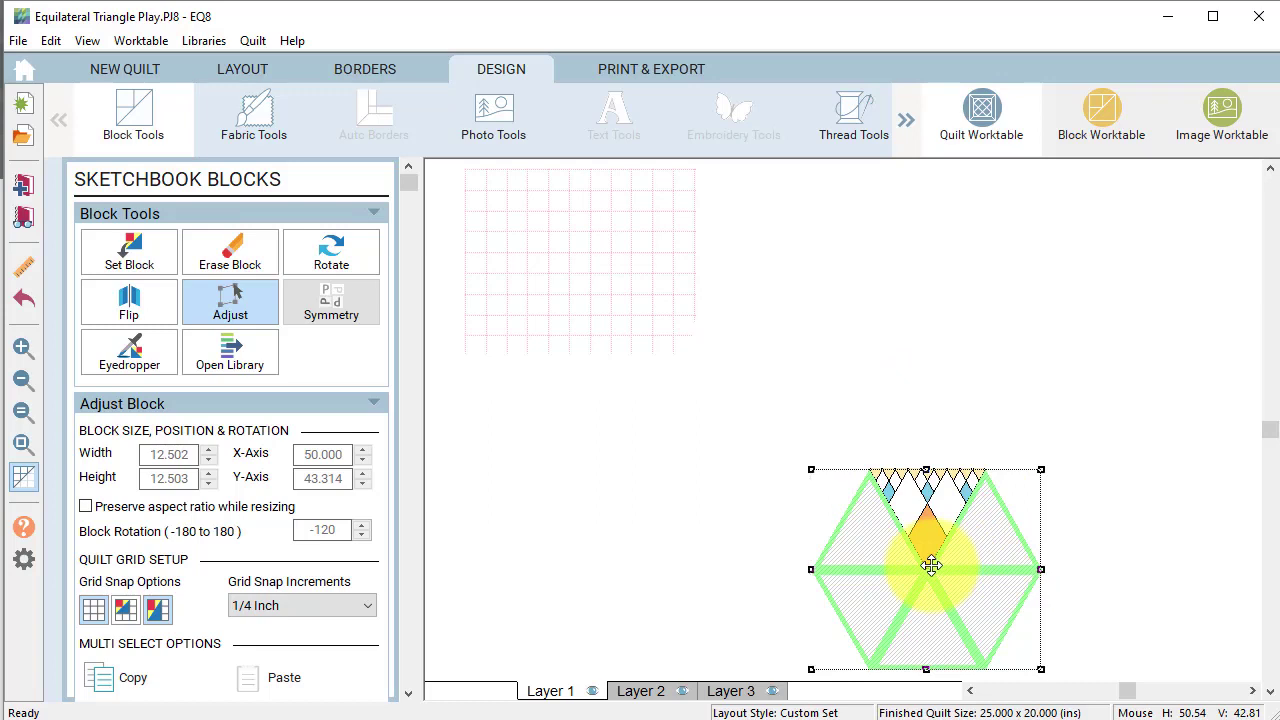
drag(931, 566, 714, 373)
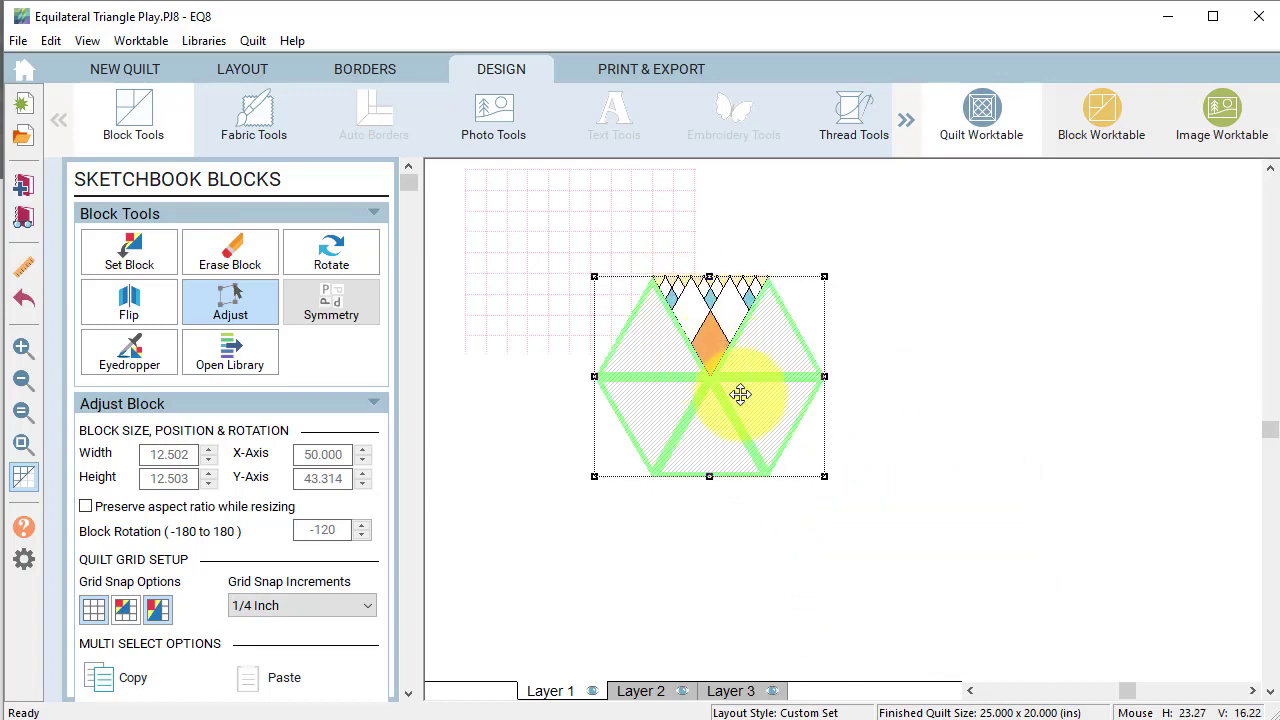
click(597, 277)
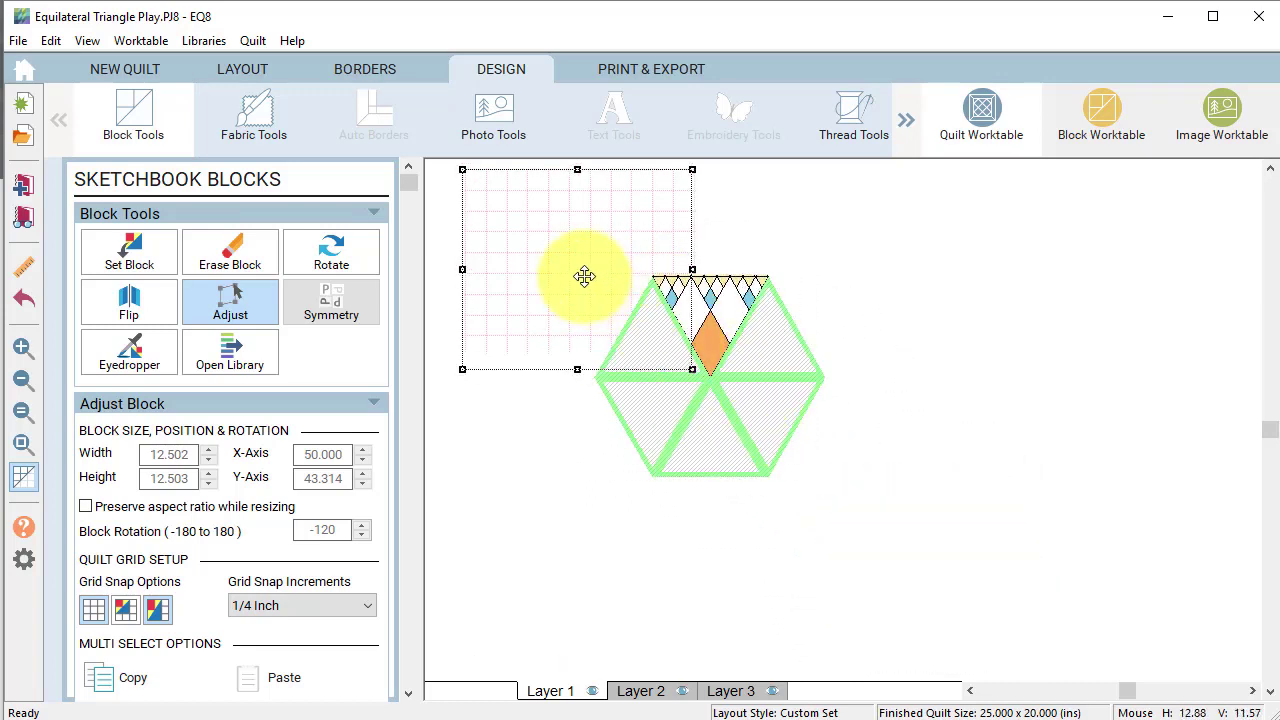
drag(585, 277, 590, 276)
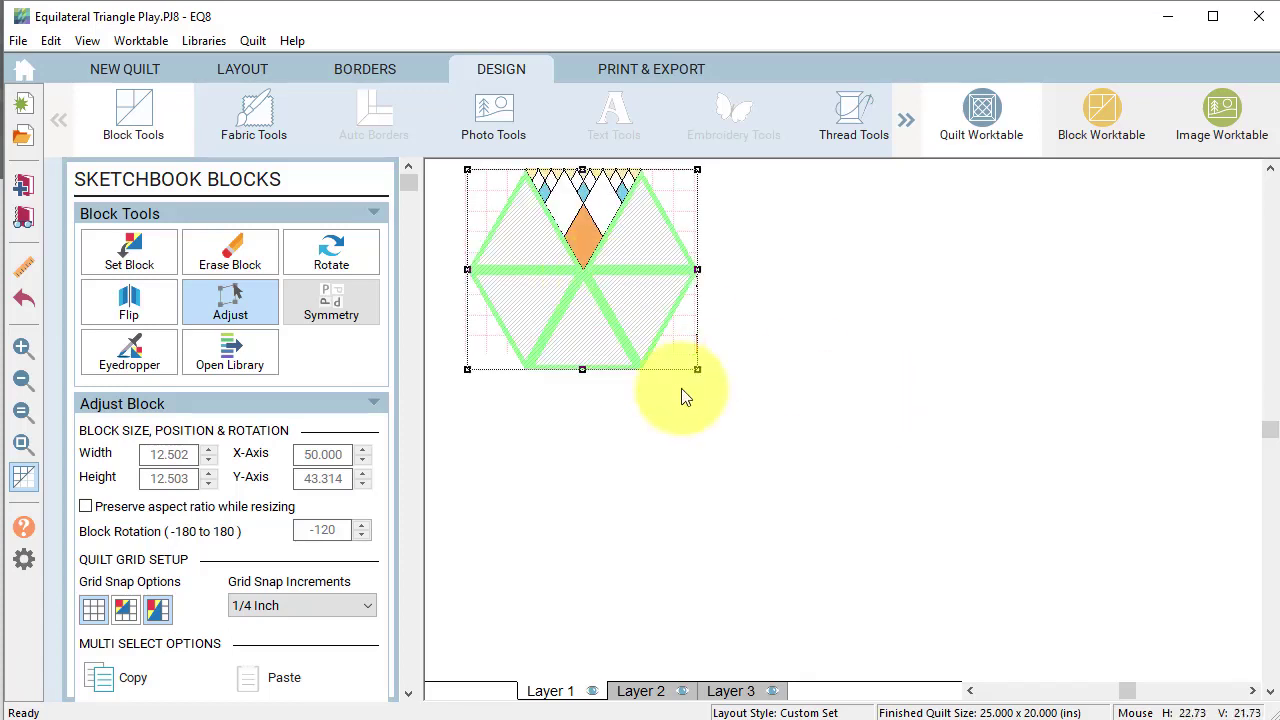
- Turn off snapping to the quilt grid and deselect the hexagon's triangles
click(24, 450)
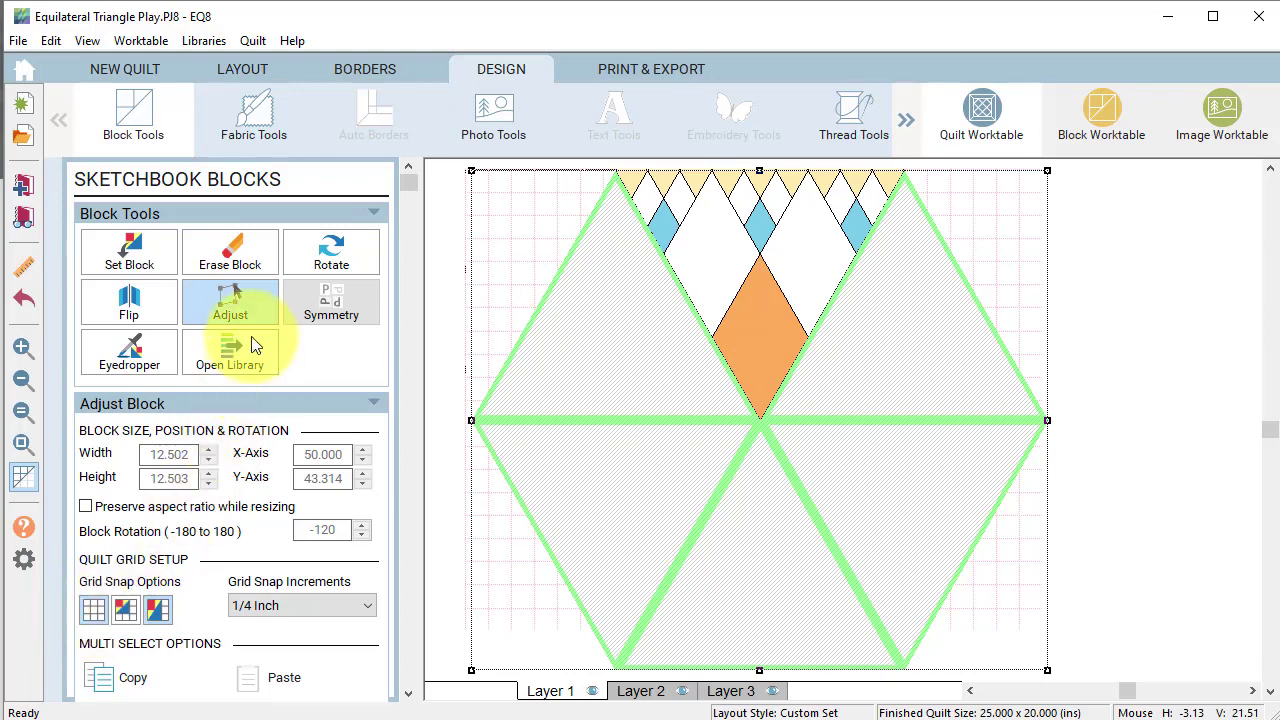
click(92, 612)
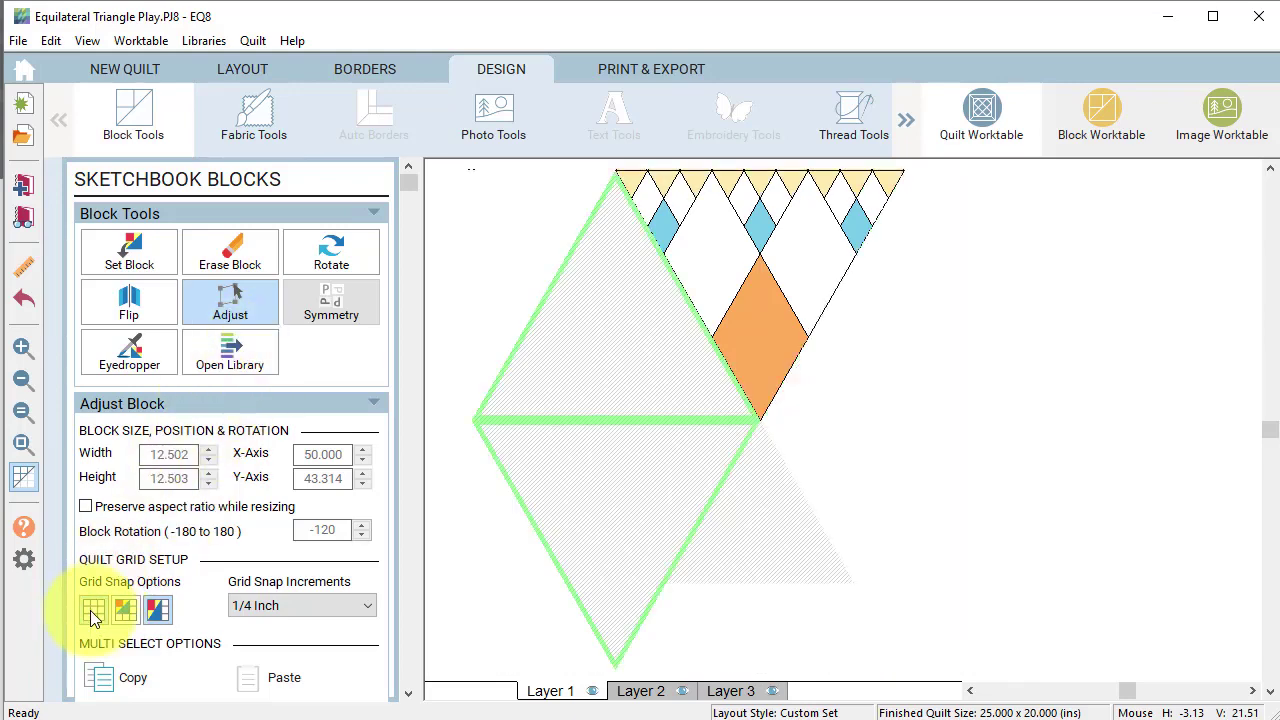
click(1121, 430)
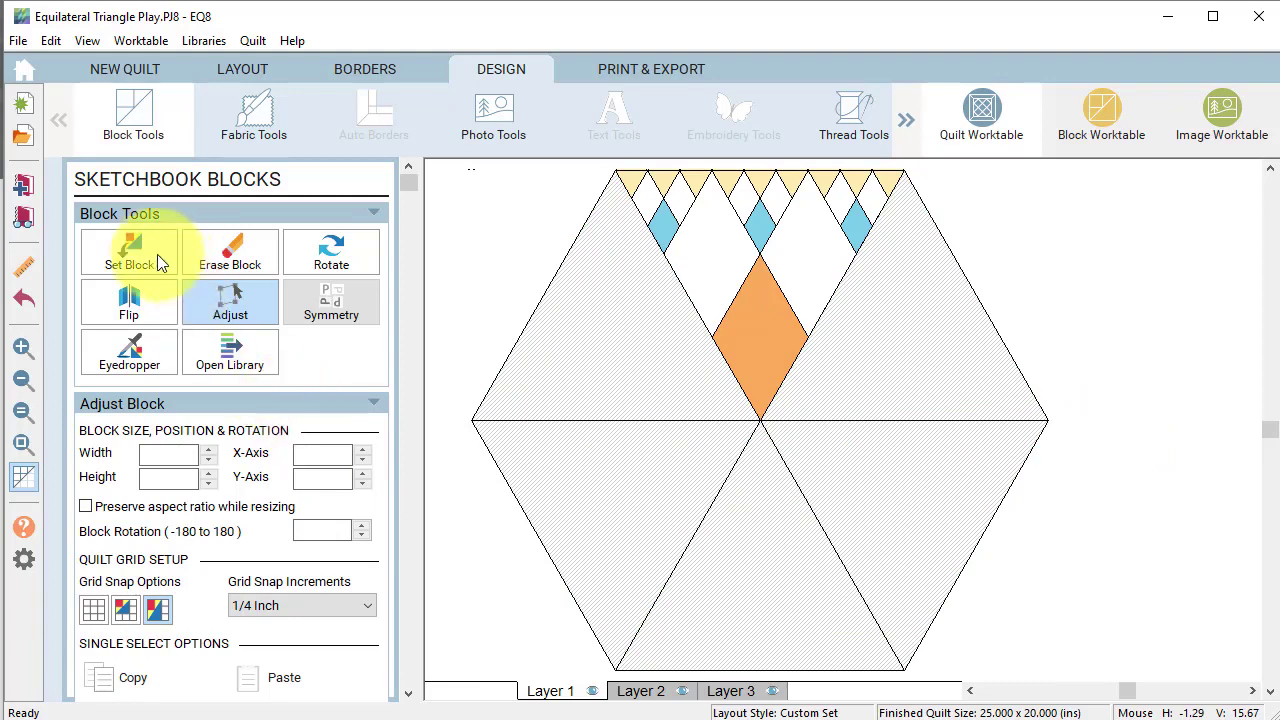
- Set the block with the orange corner squares and diagonal four-patches into the five empty triangles, completing the hexagon's star
click(129, 252)
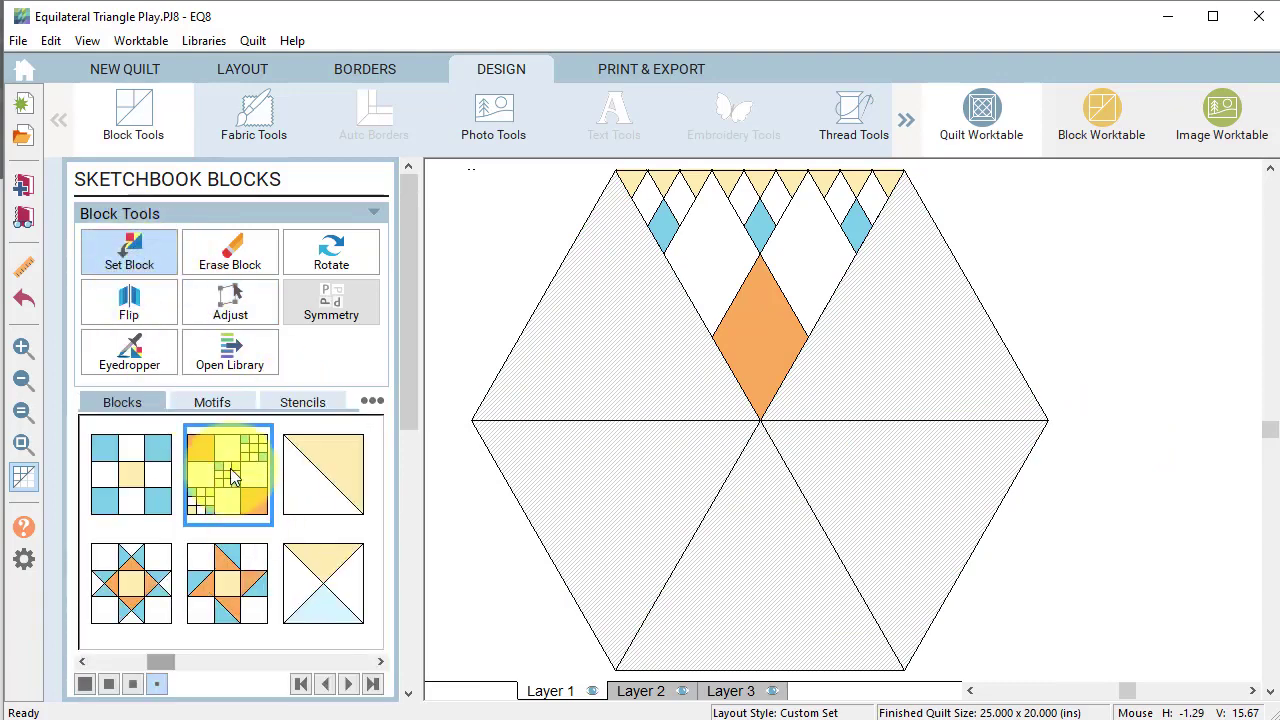
click(882, 378)
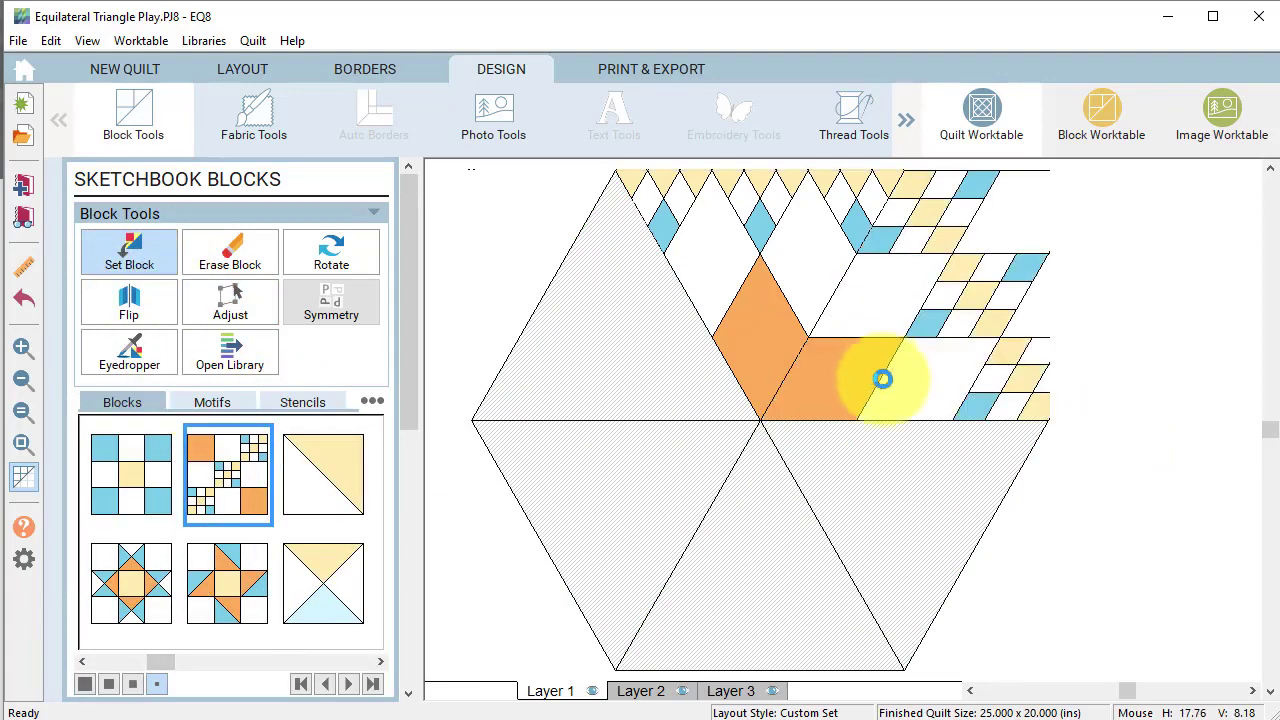
click(860, 493)
click(800, 530)
click(642, 470)
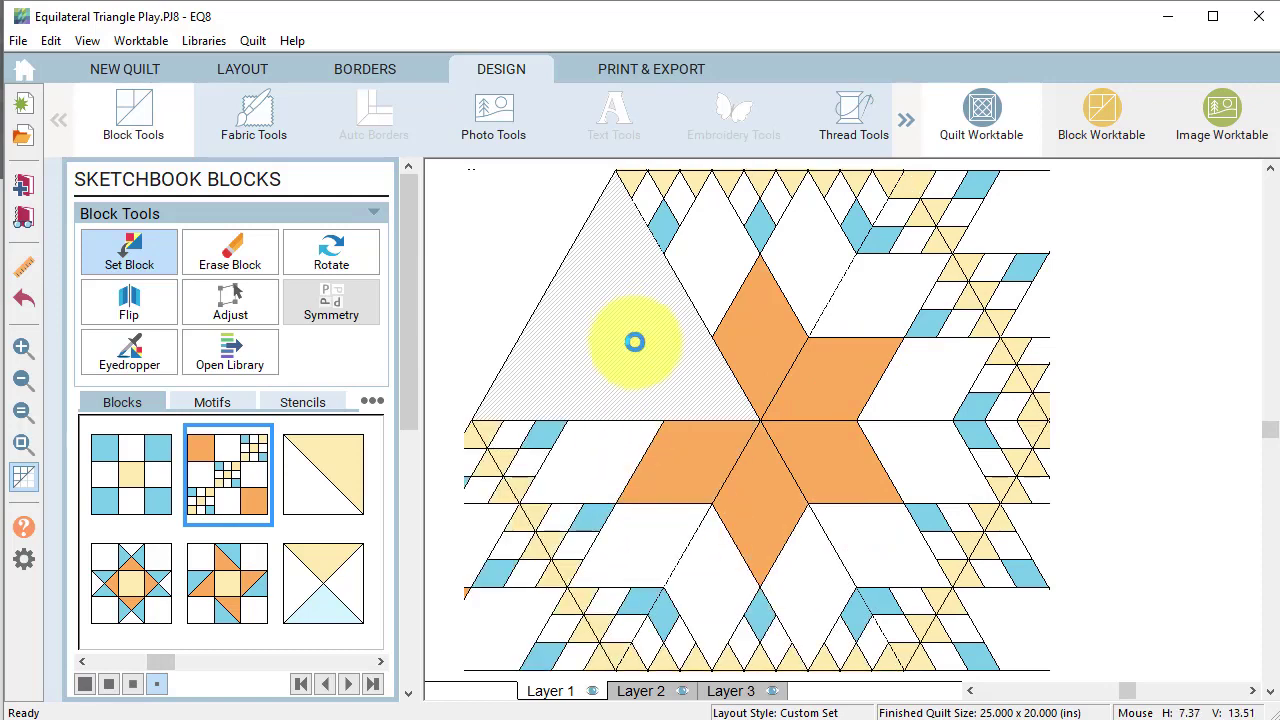
click(634, 337)
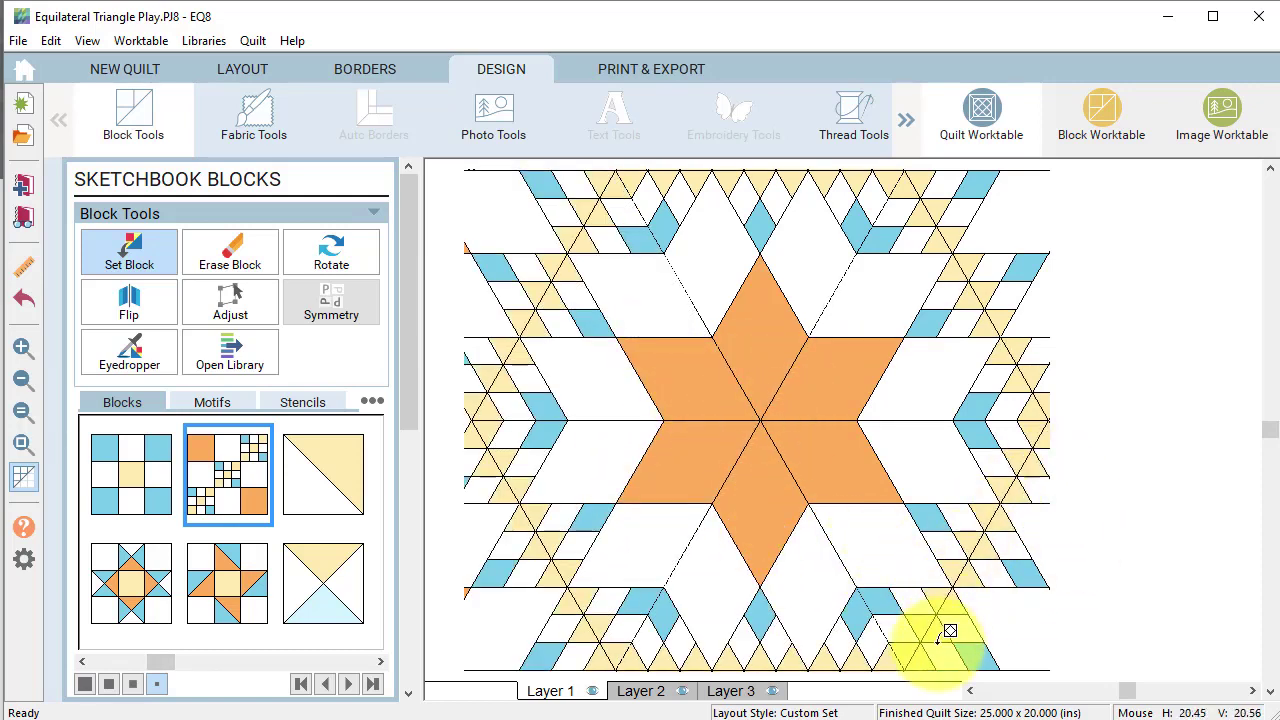
click(24, 418)
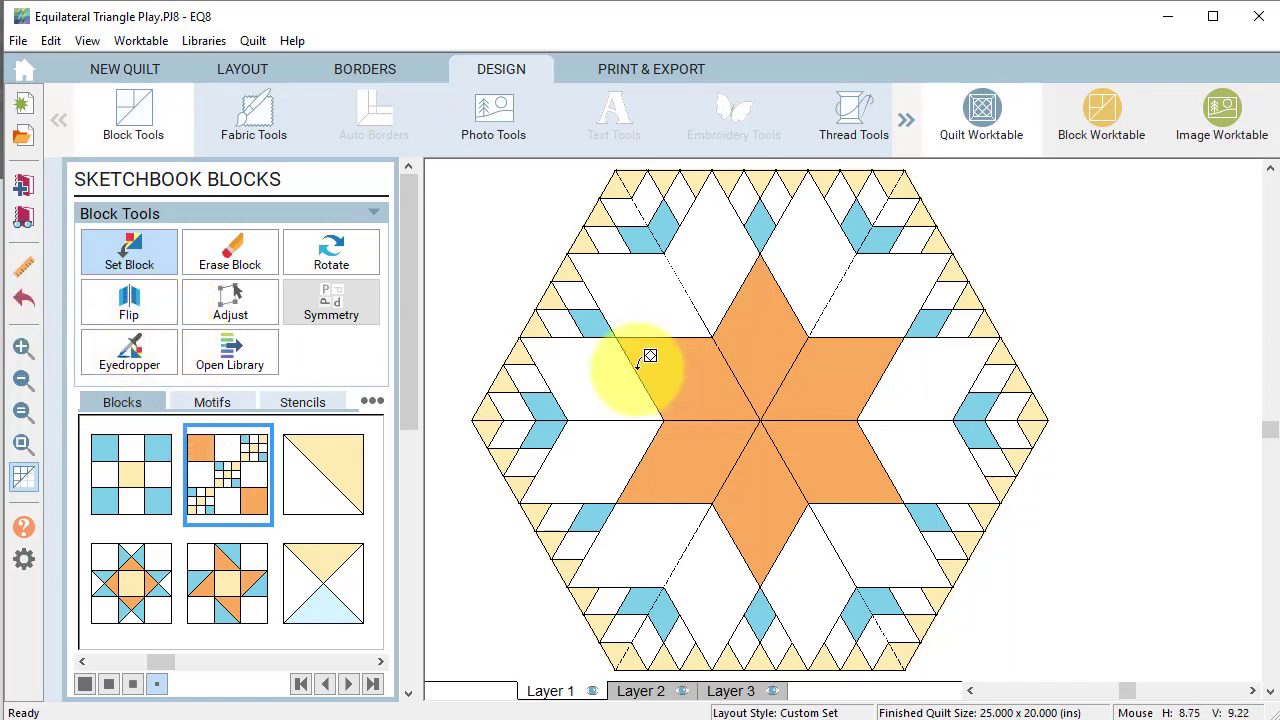
- Sample the pale yellow from the outer triangles and recolor every other orange diamond of the central star with it
click(258, 117)
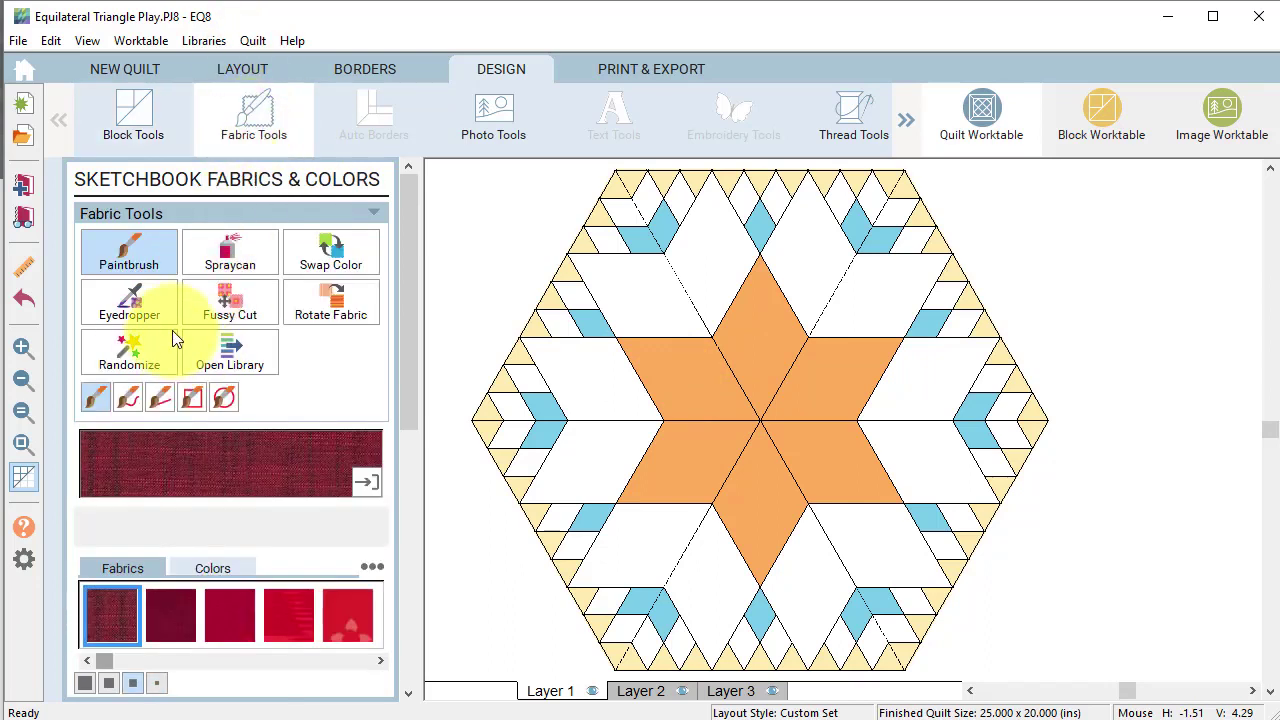
click(125, 300)
click(742, 176)
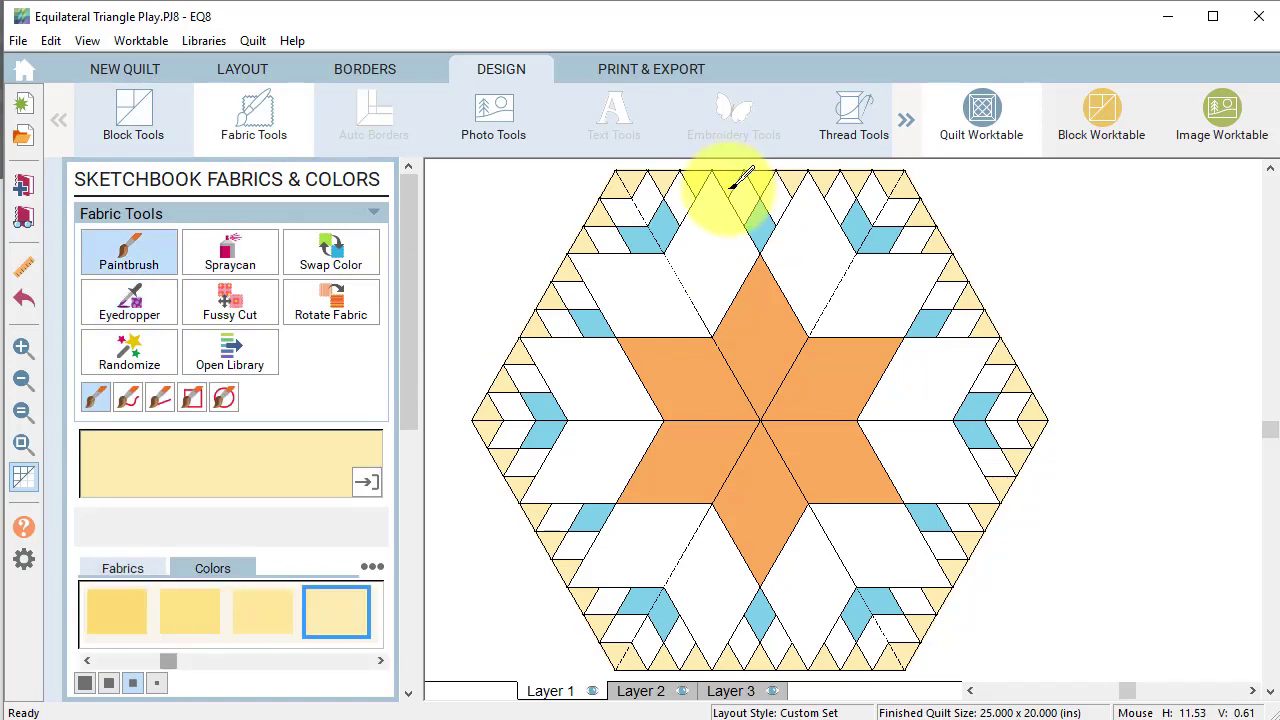
click(770, 318)
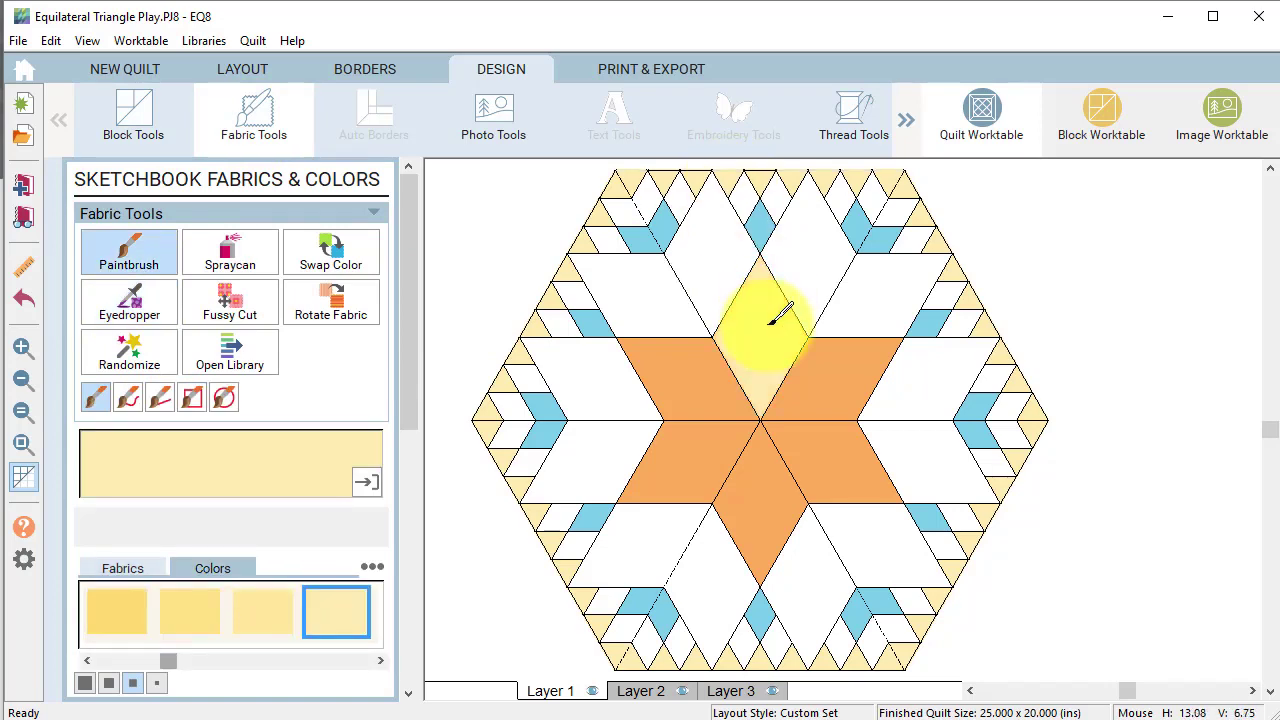
click(822, 436)
click(720, 434)
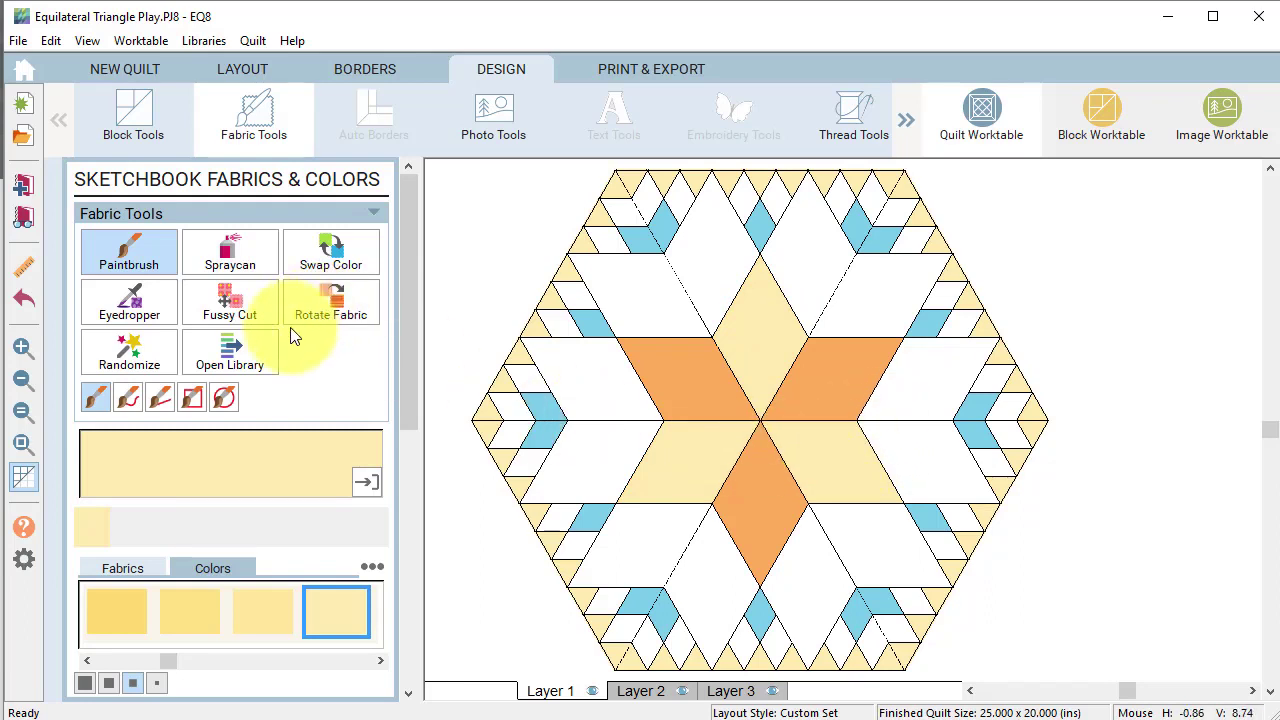
- Shift the quilt's hue by 20 three times and map the resulting colors to the sketchbook fabrics
click(130, 358)
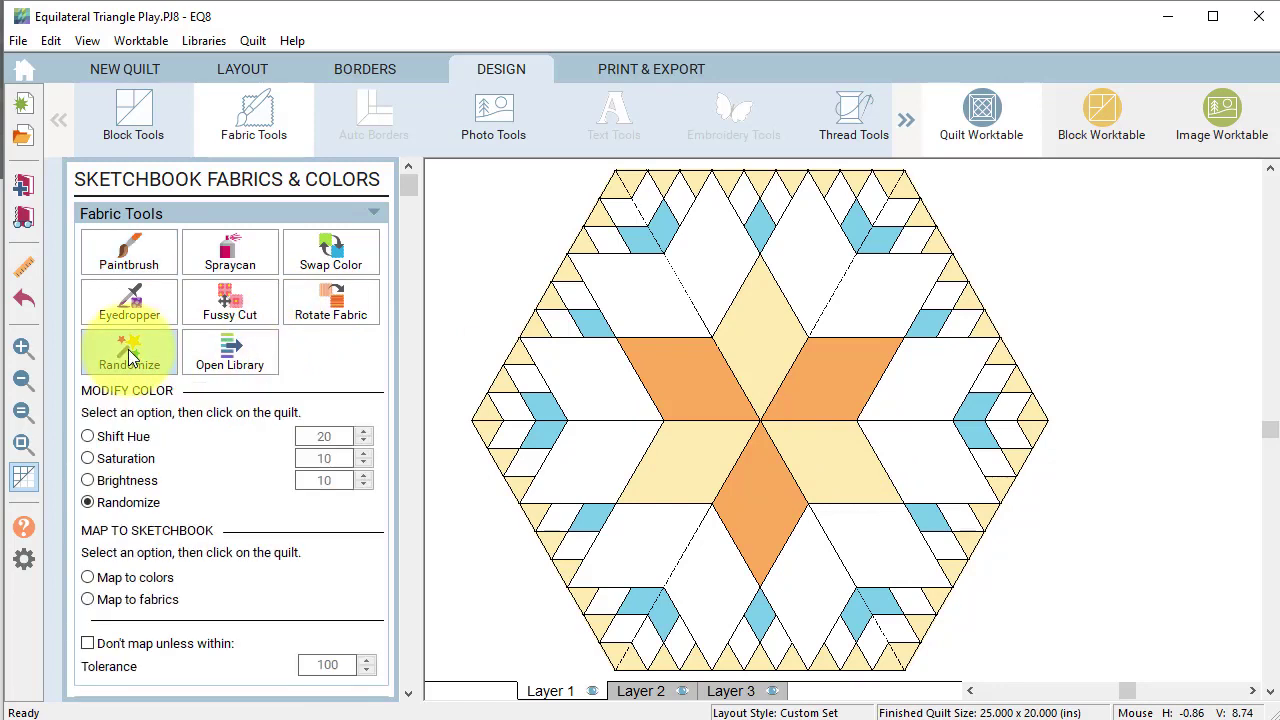
click(88, 437)
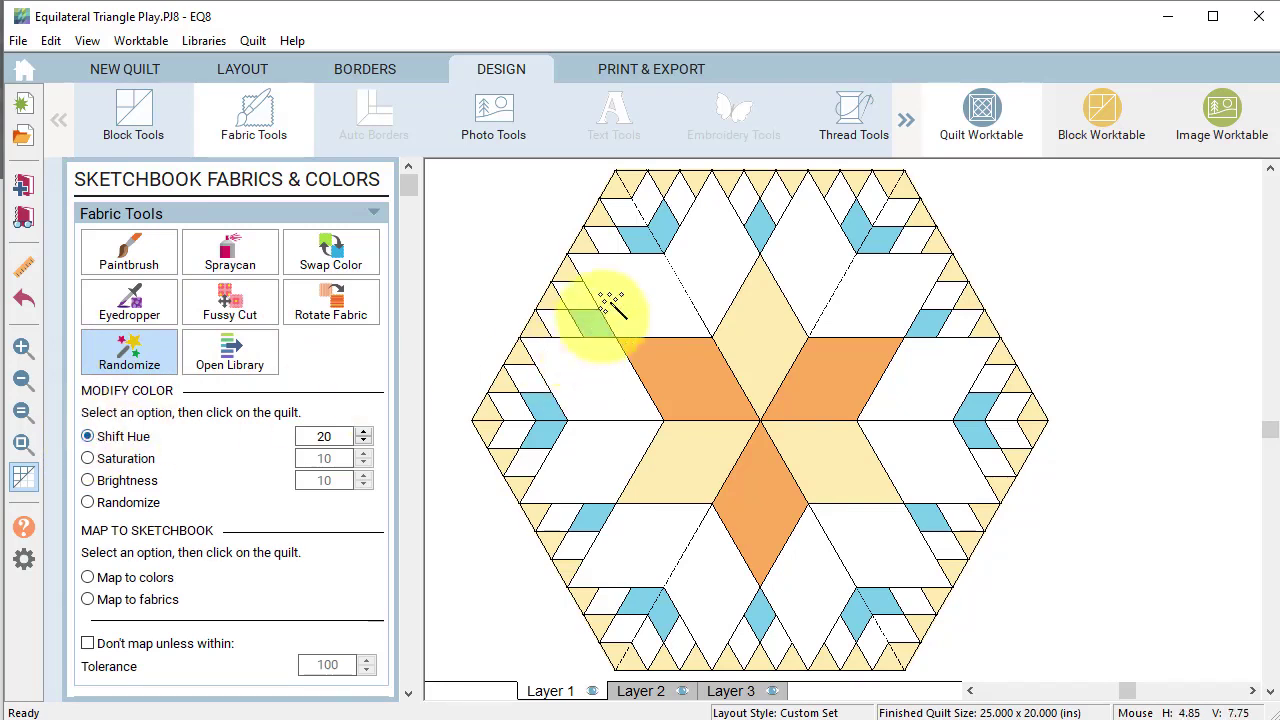
click(748, 326)
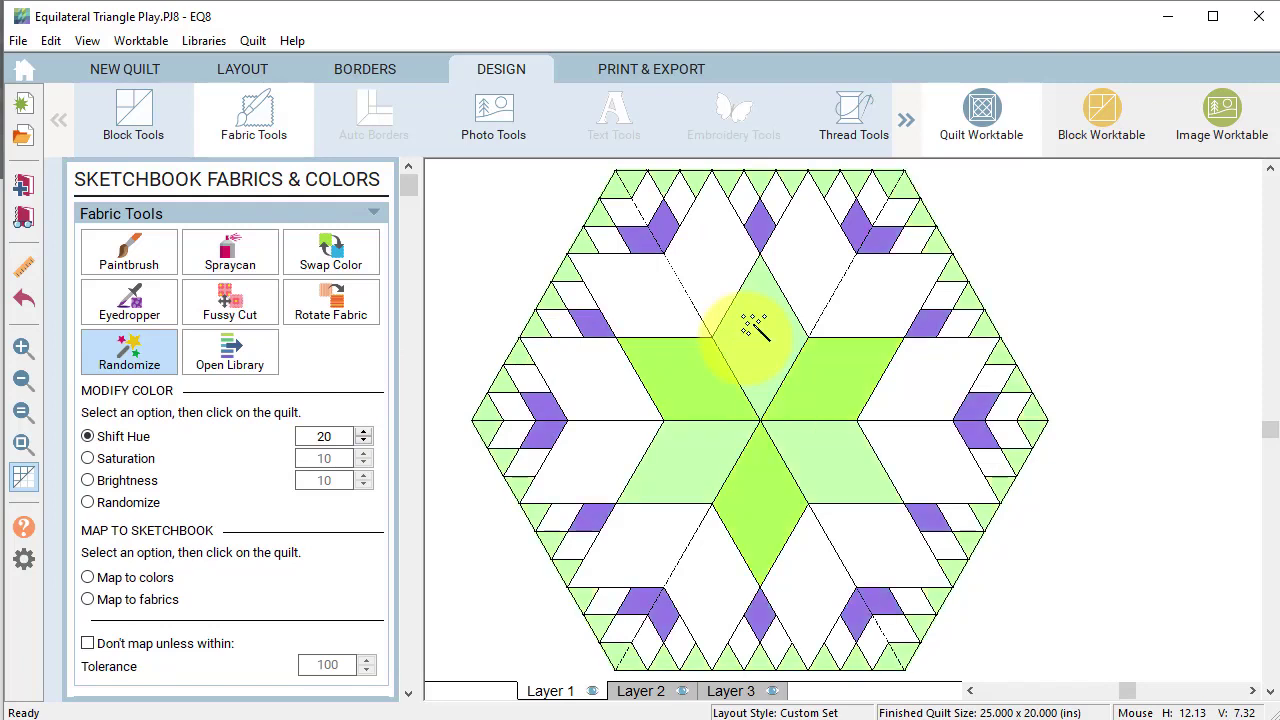
click(745, 332)
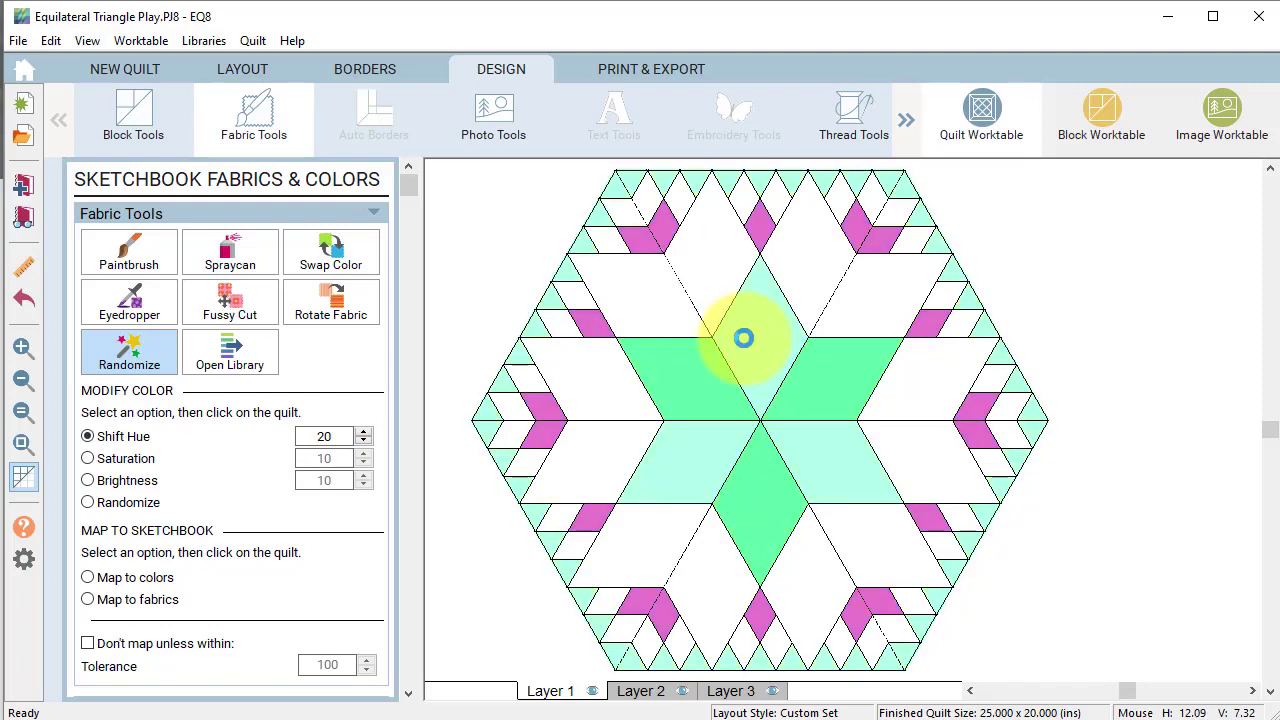
click(743, 338)
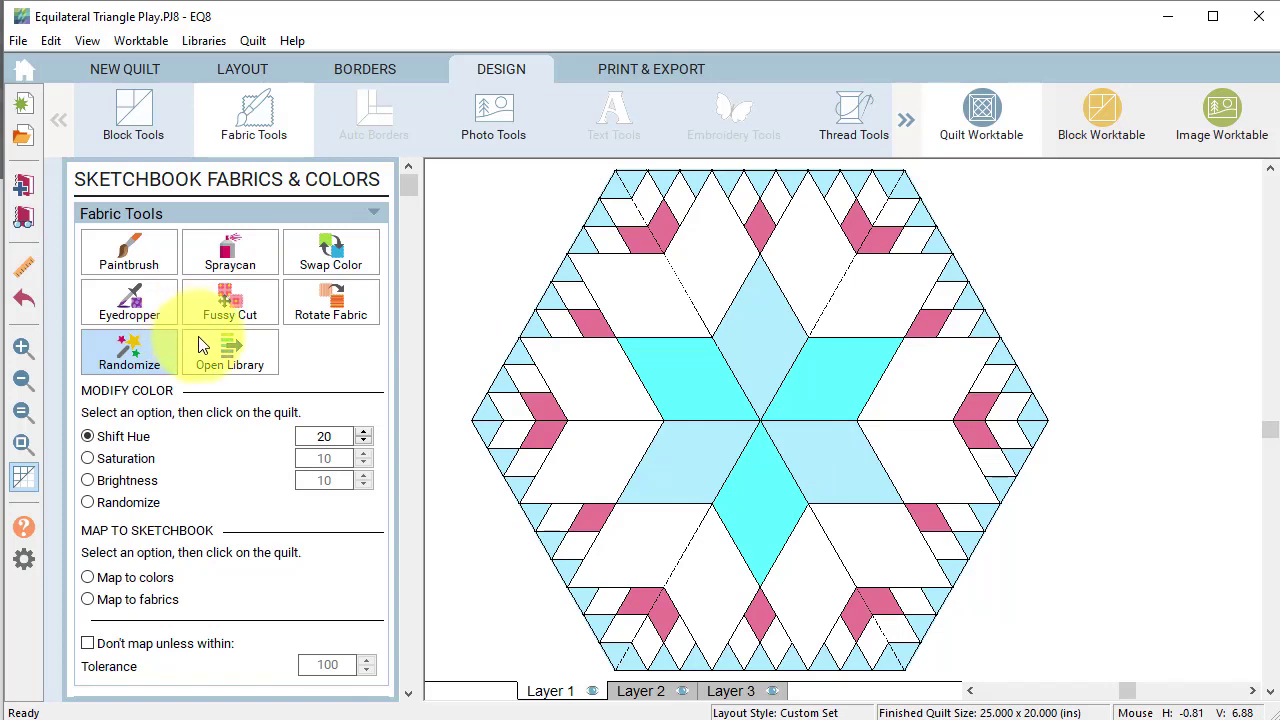
click(89, 599)
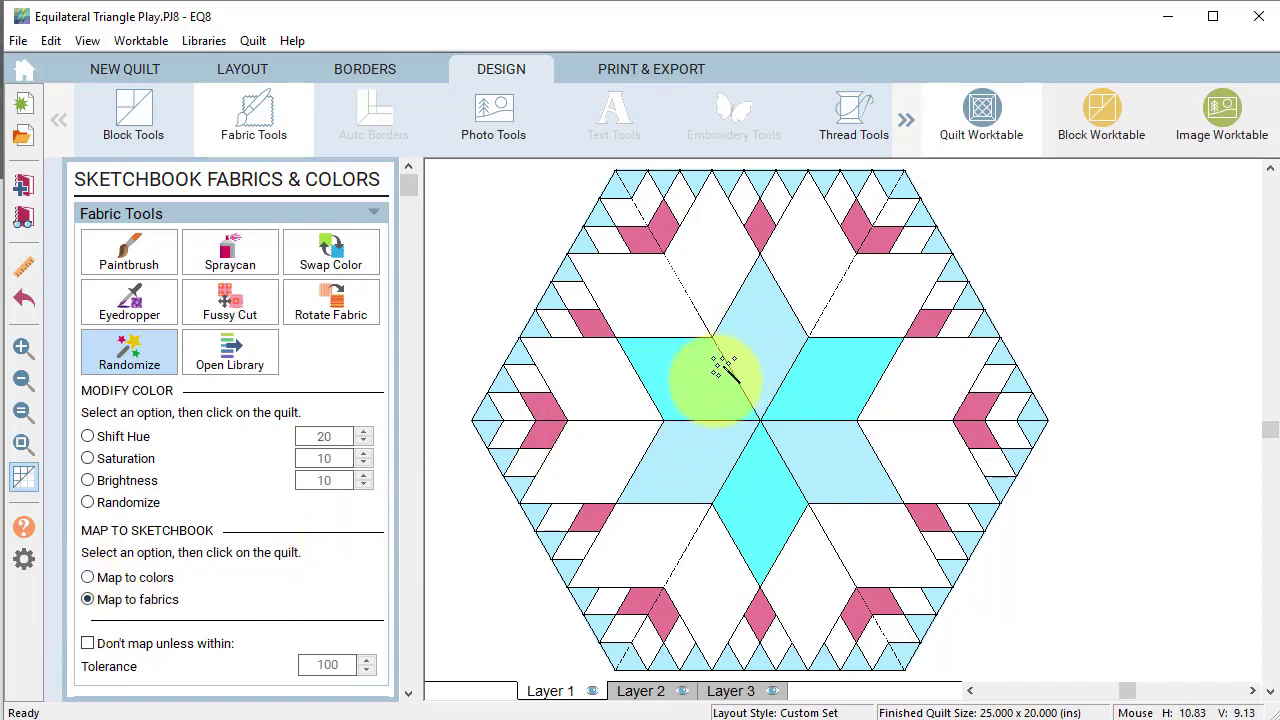
click(921, 423)
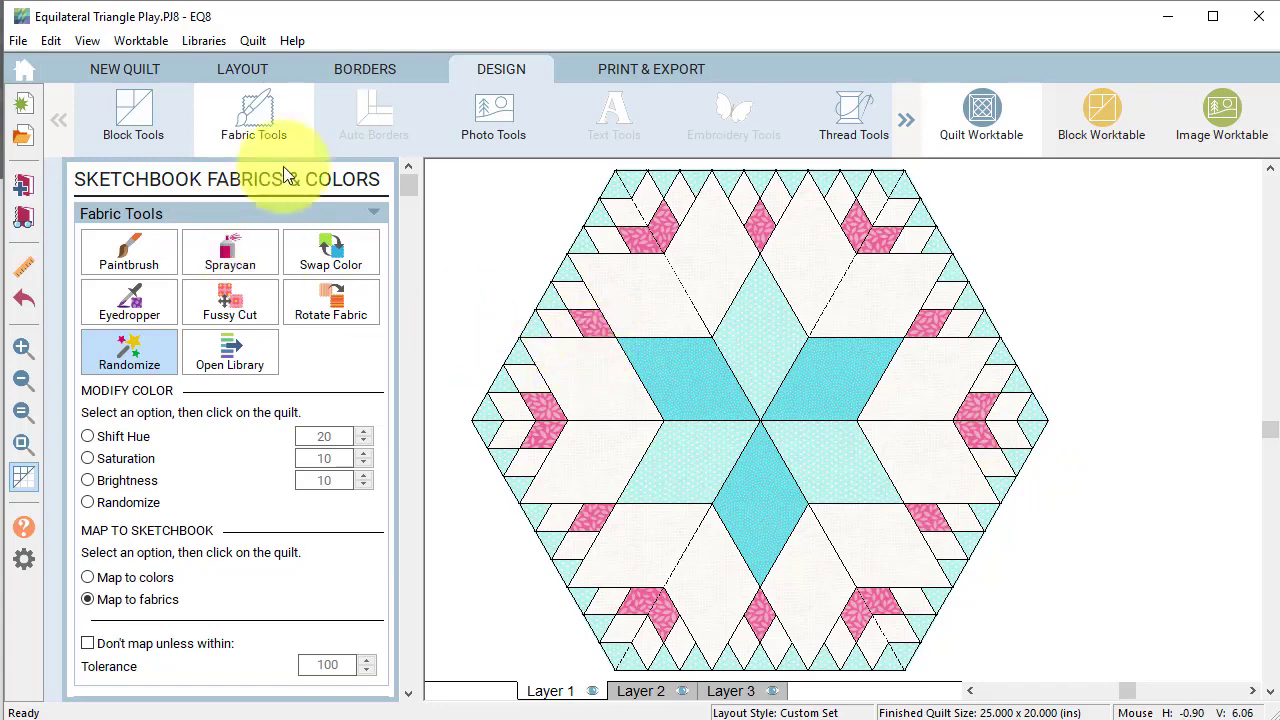
- Start a new applique motif on the Block Worktable and adjust its snapping options, with auto join segments enabled
click(1103, 117)
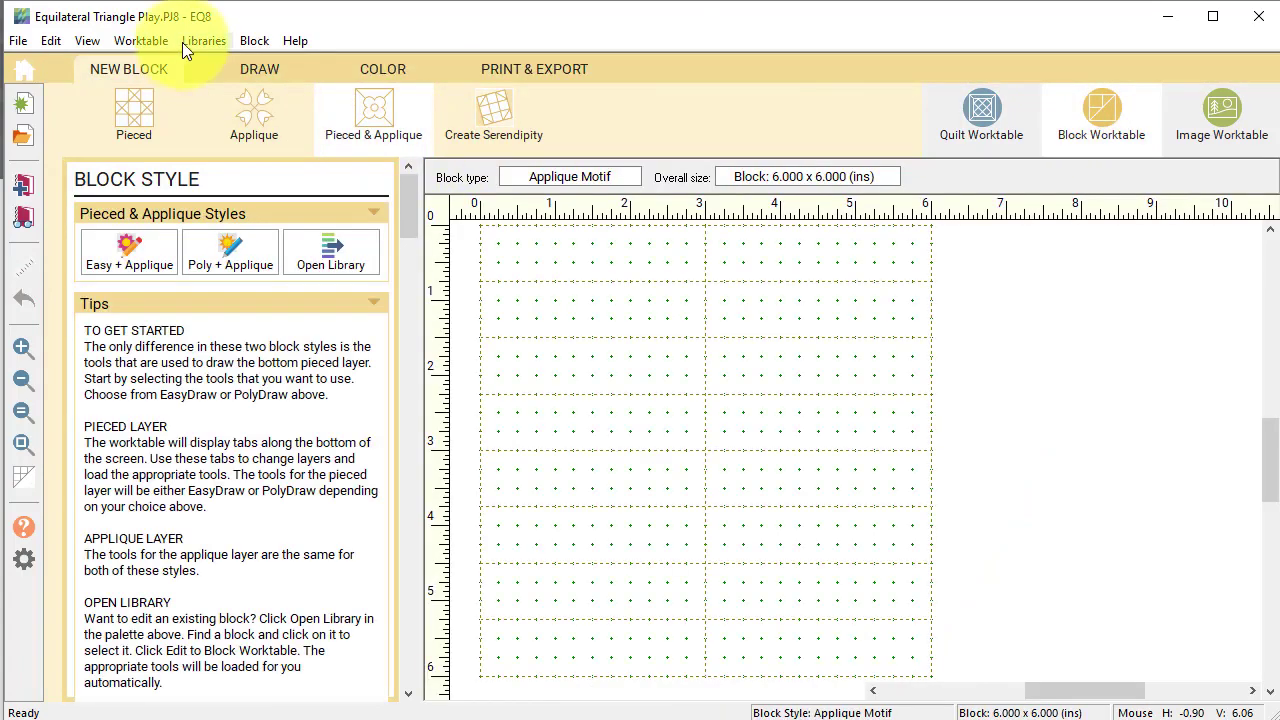
click(256, 110)
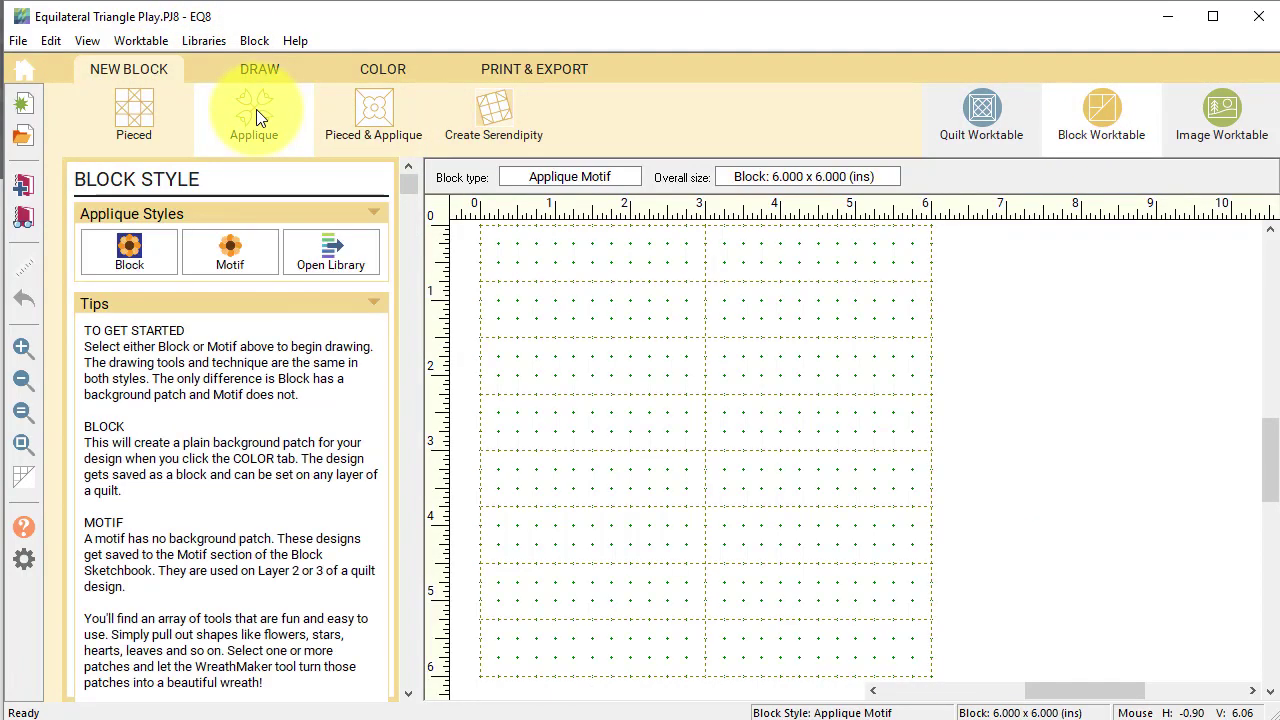
click(233, 250)
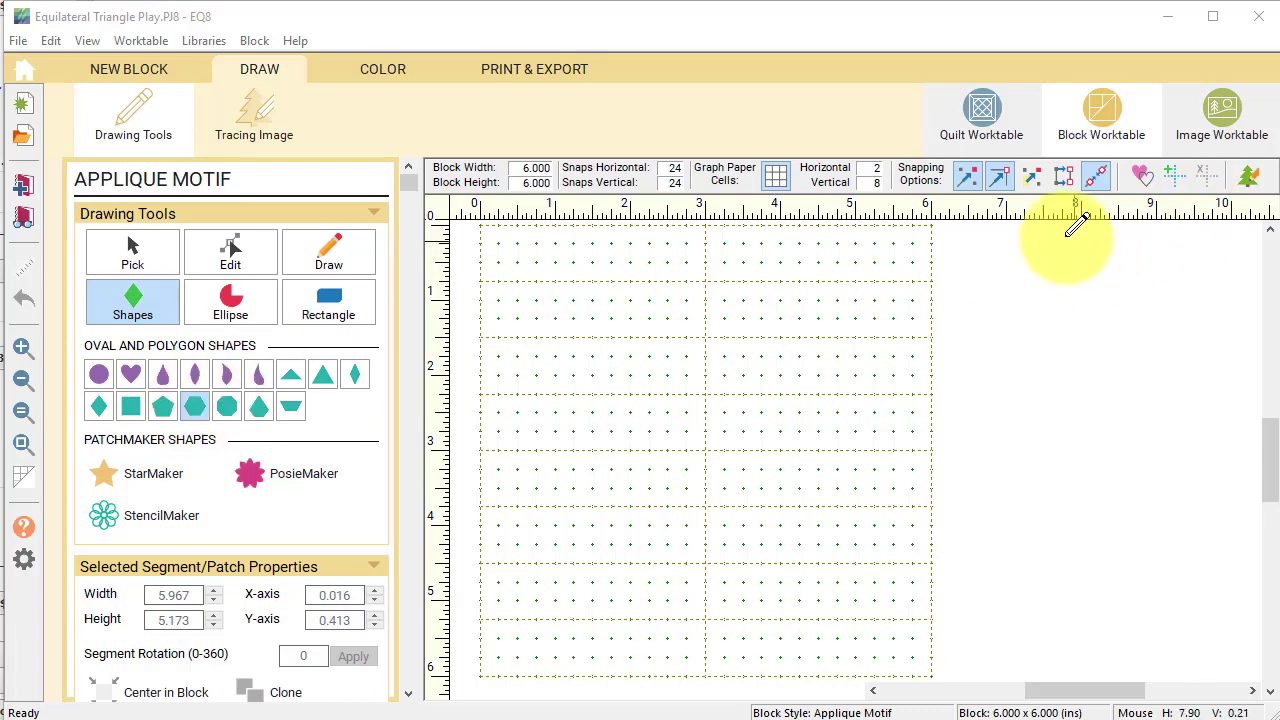
click(1000, 180)
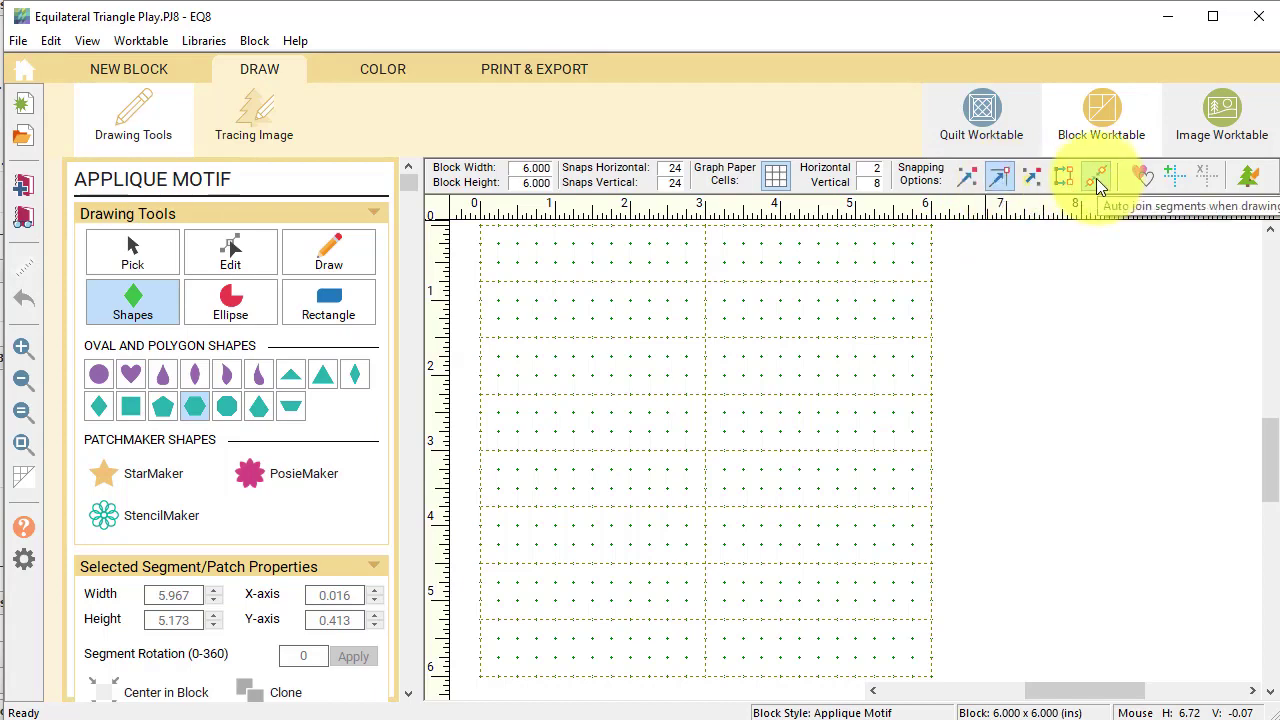
click(1097, 181)
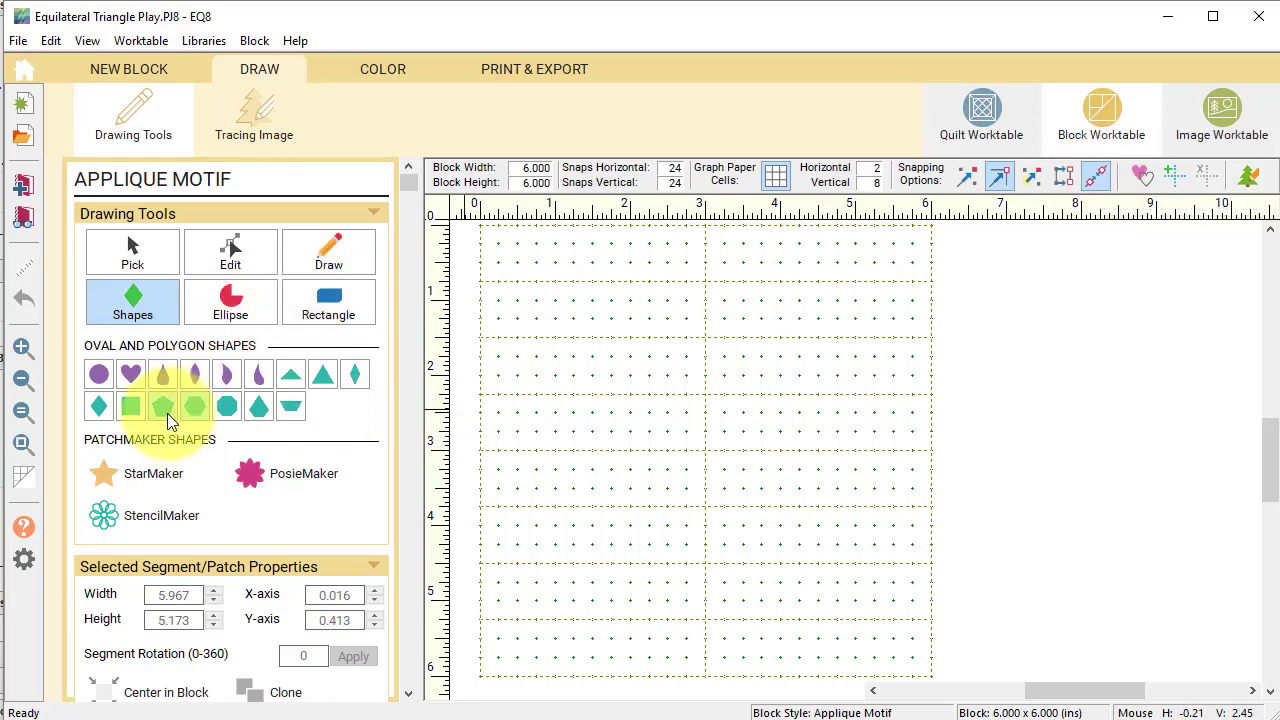
- Draw a hexagon about 6 inches wide by 5.25 inches high and center it in the motif block
click(195, 406)
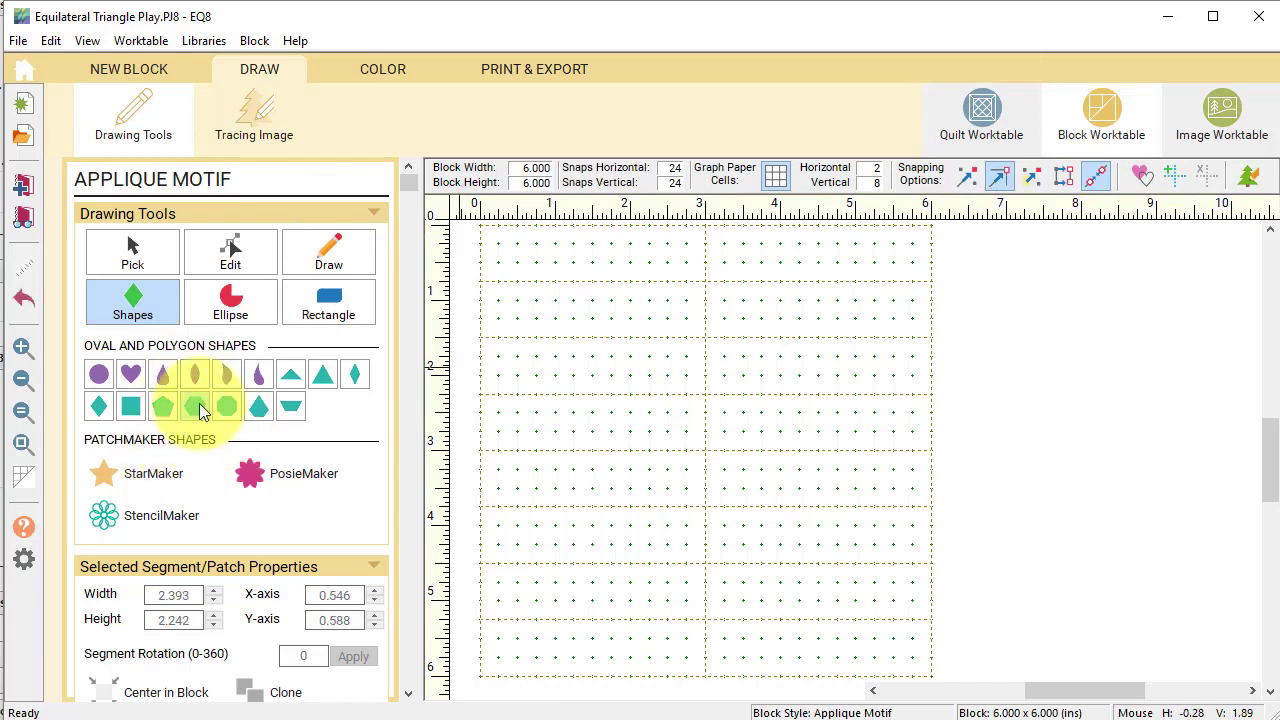
click(198, 408)
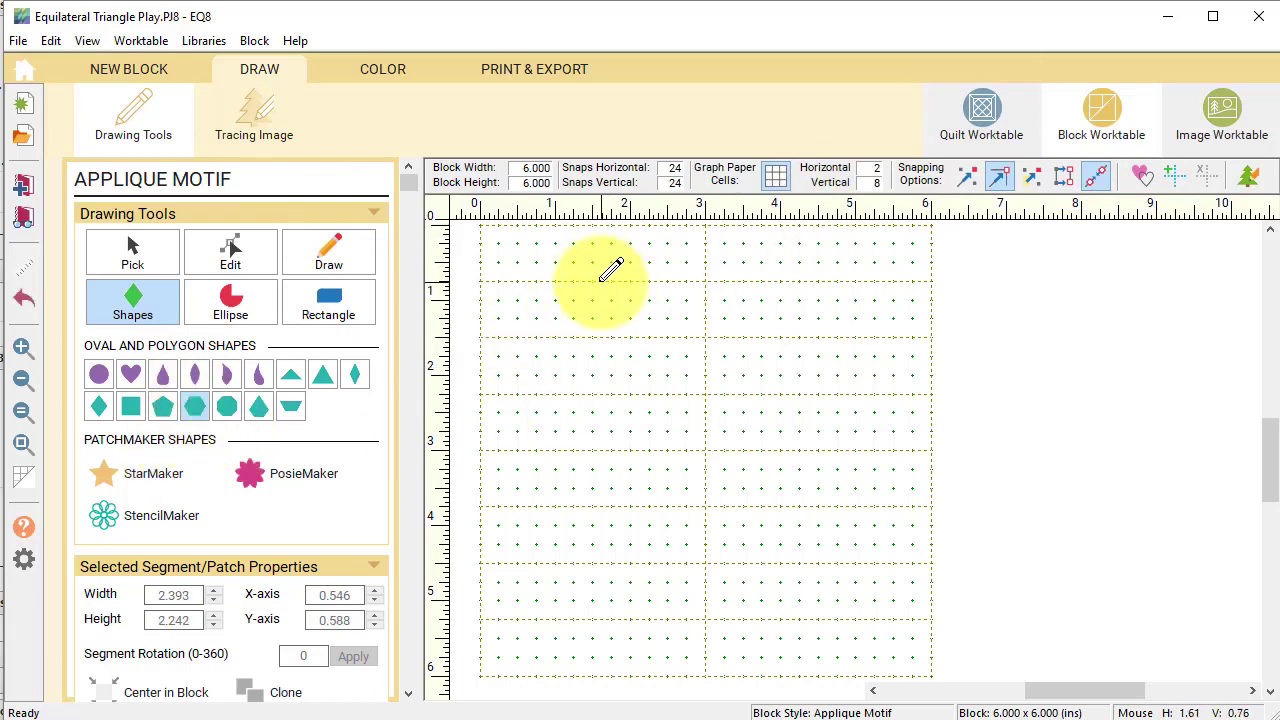
mouse_move(620, 272)
mouse_down()
mouse_move(660, 309)
mouse_move(757, 663)
mouse_move(789, 620)
mouse_move(850, 678)
mouse_move(888, 648)
mouse_move(857, 674)
mouse_move(838, 662)
mouse_move(849, 661)
mouse_up()
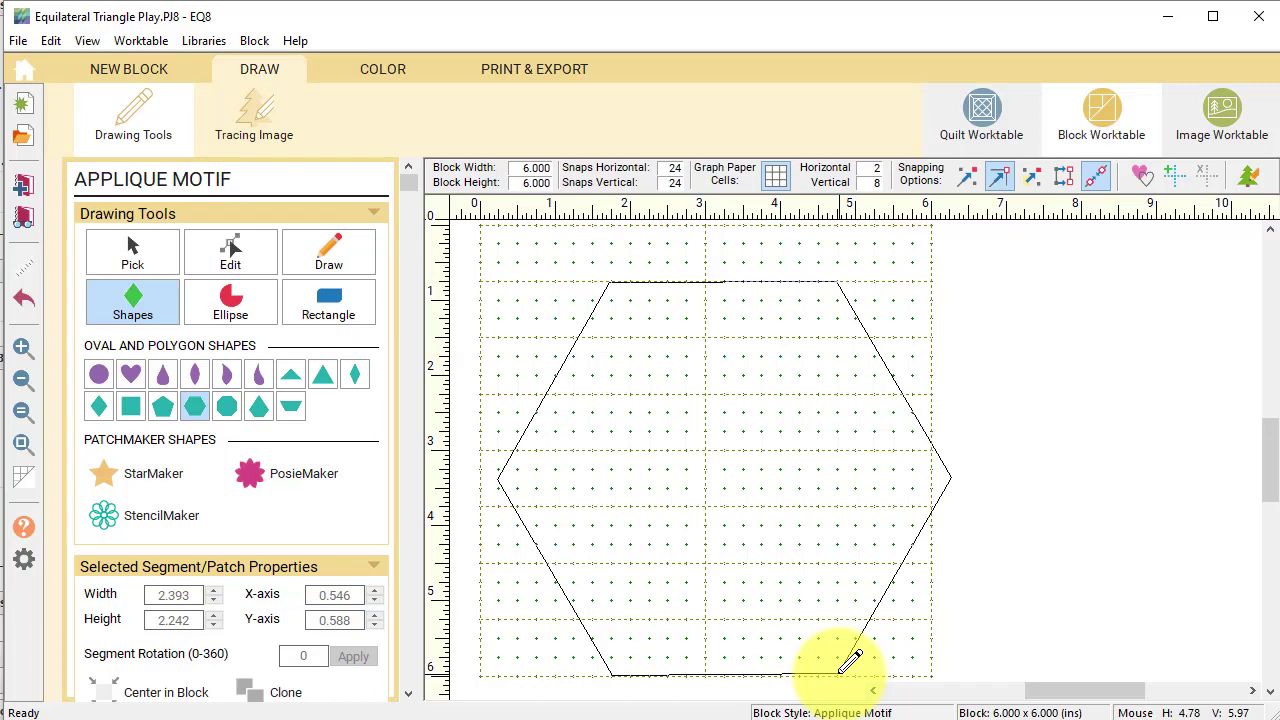
drag(849, 661, 849, 663)
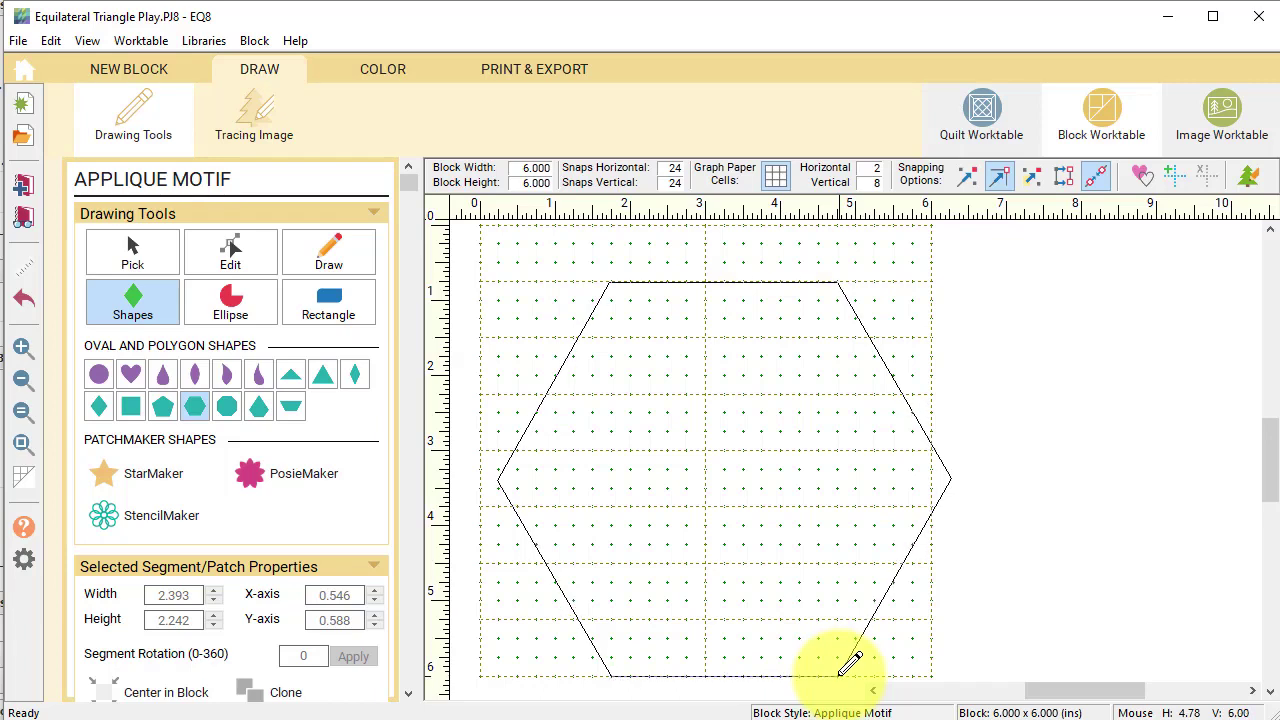
drag(849, 663, 849, 663)
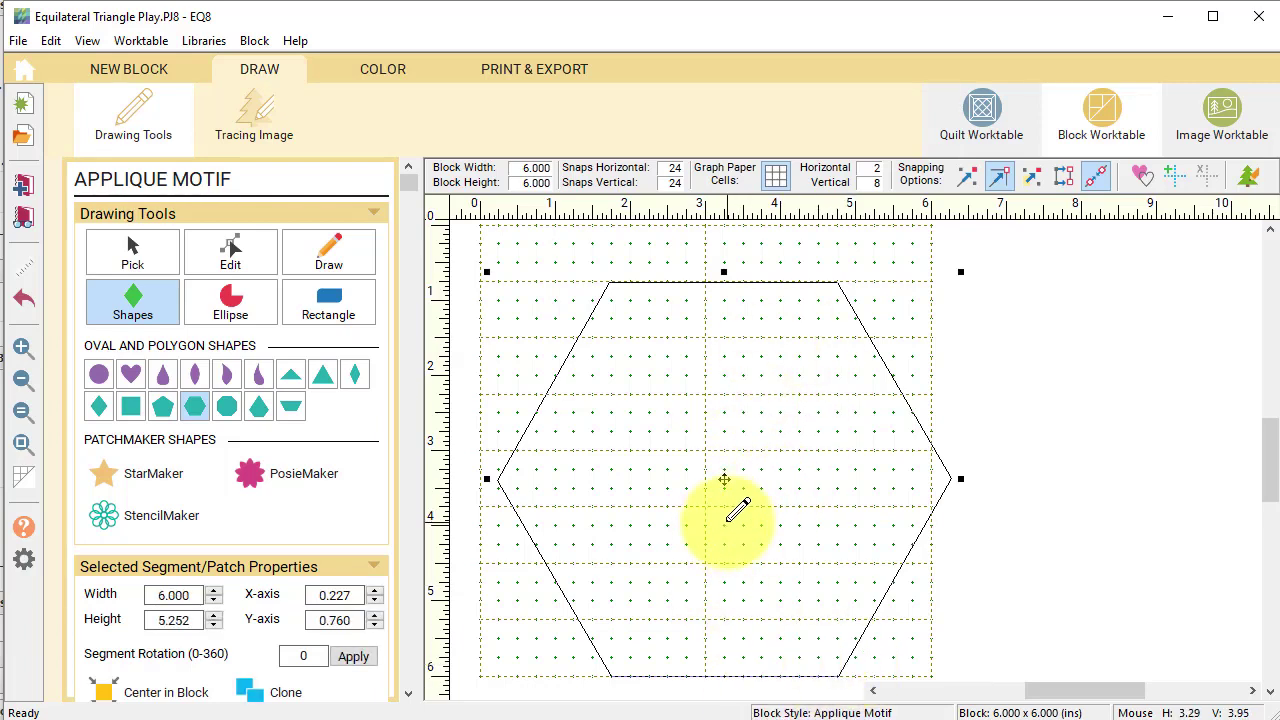
click(110, 703)
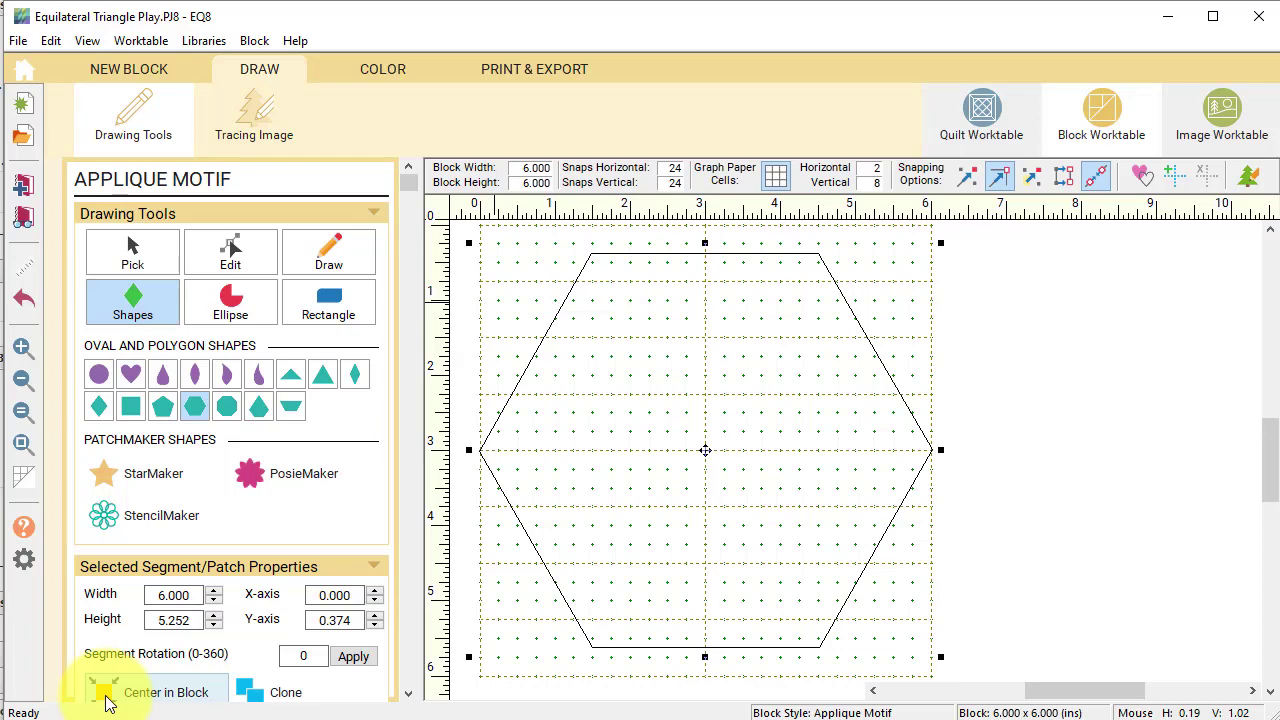
- Color the hexagon motif with the dark magenta batik fabric and add it to the sketchbook
click(383, 72)
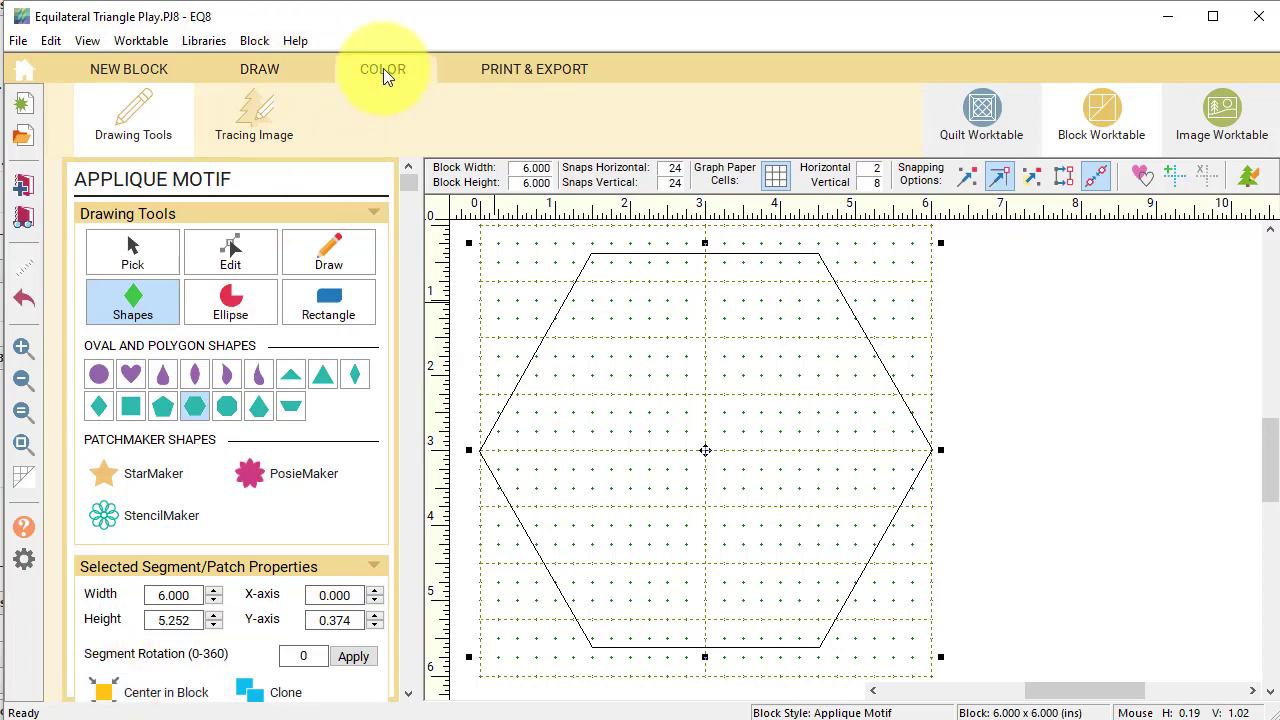
click(722, 367)
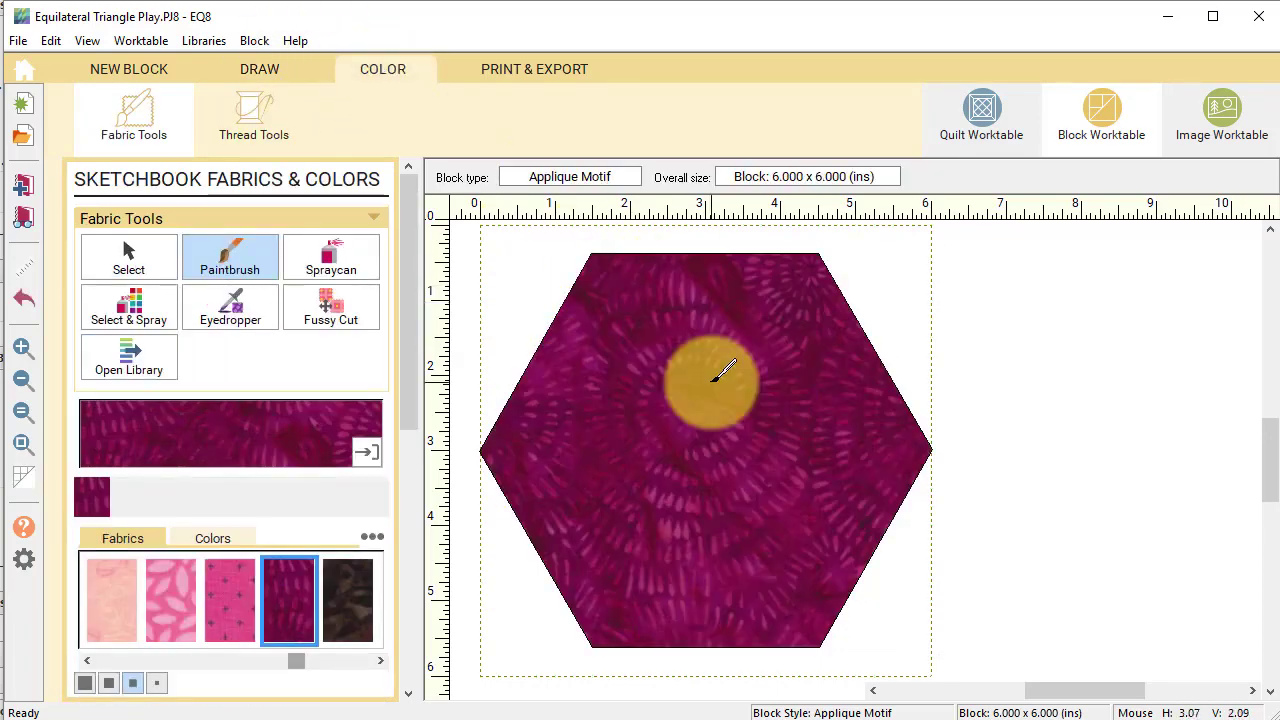
click(24, 188)
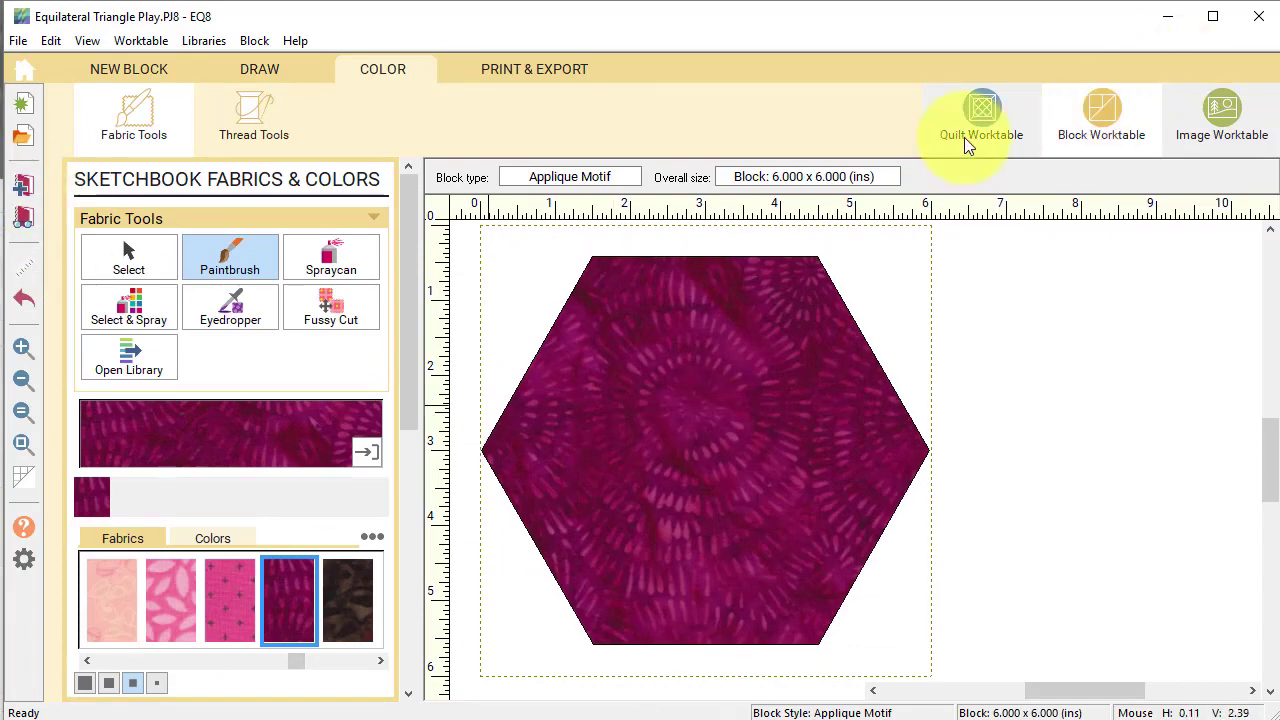
- Return to the Quilt Worktable and set the block-setting options to allow motifs on Layer 1
click(984, 114)
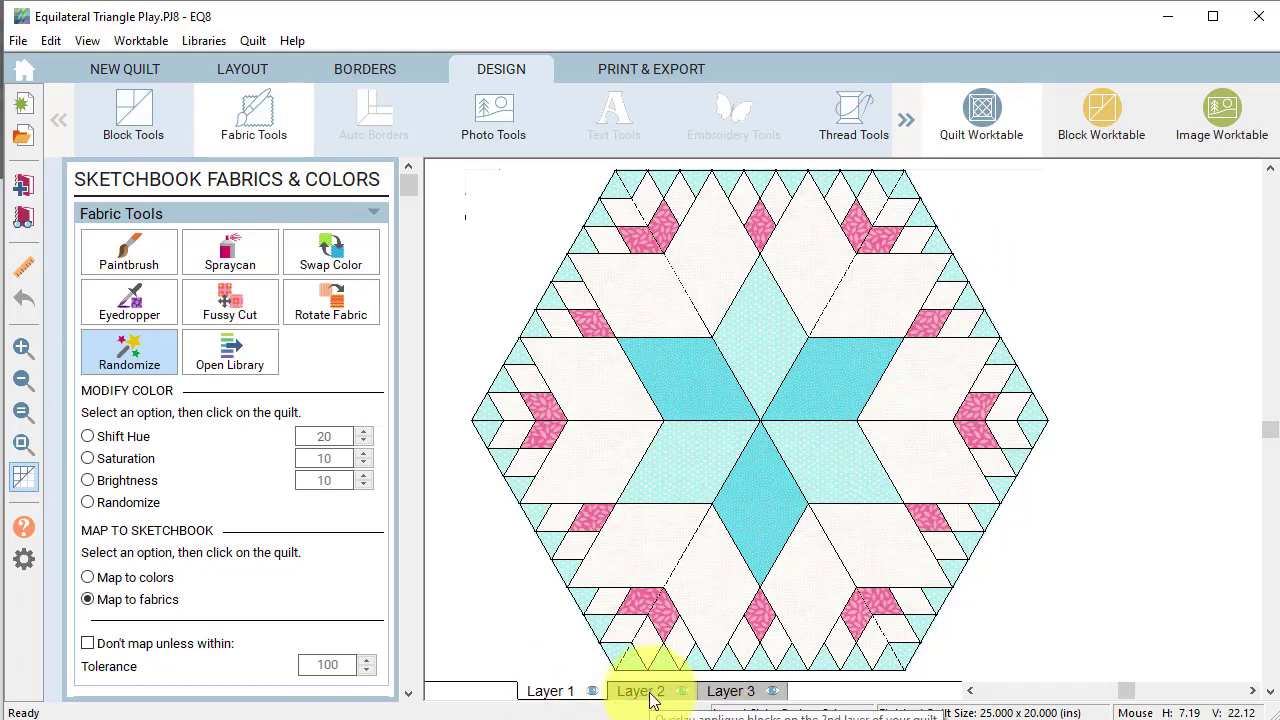
click(26, 564)
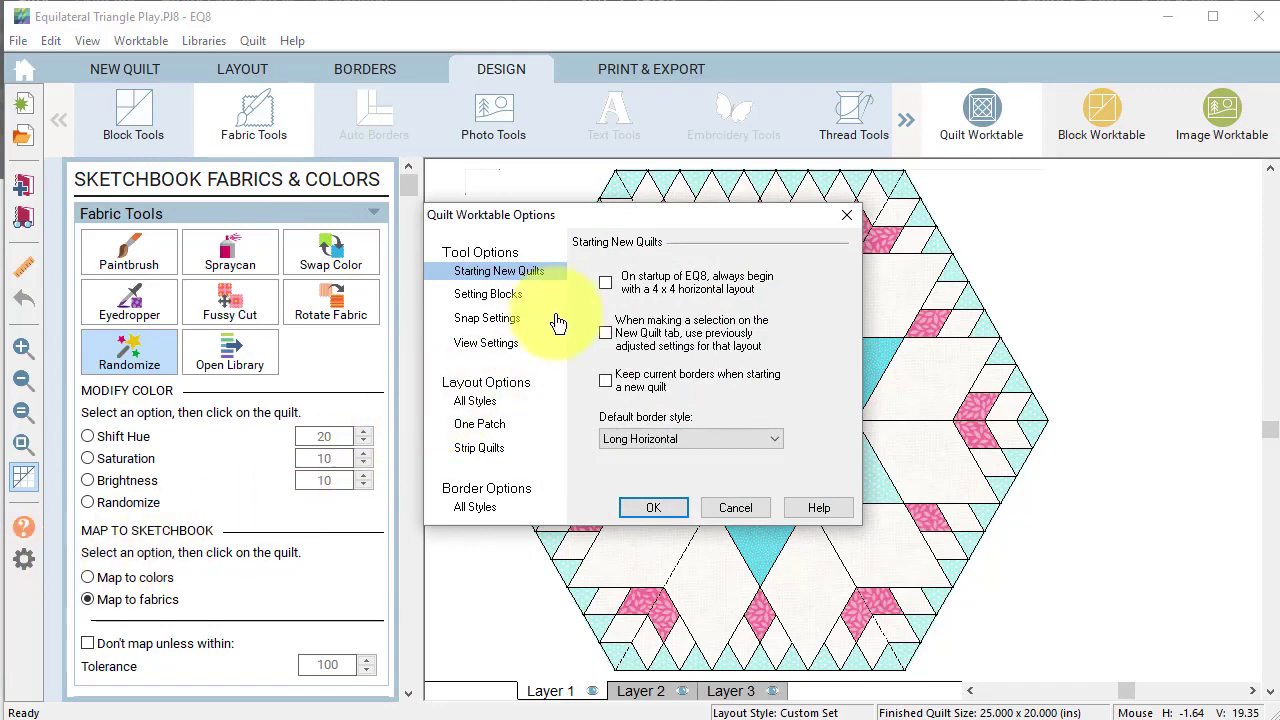
click(510, 297)
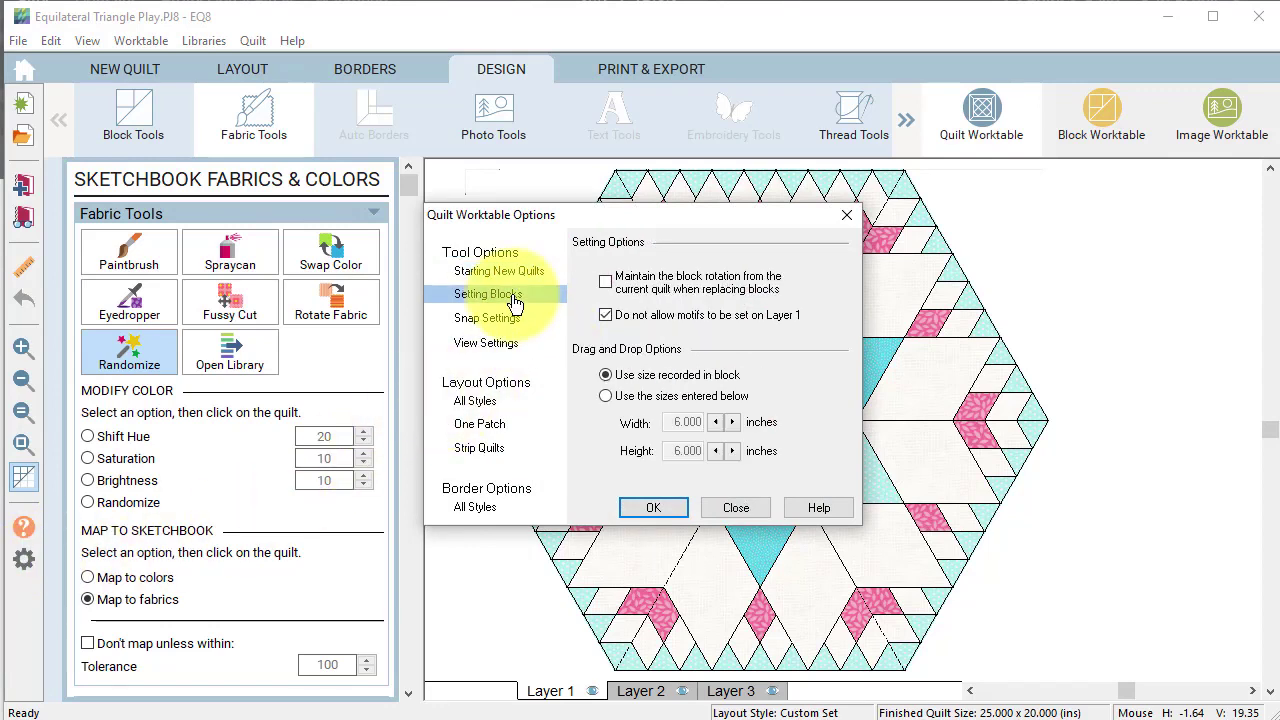
click(606, 316)
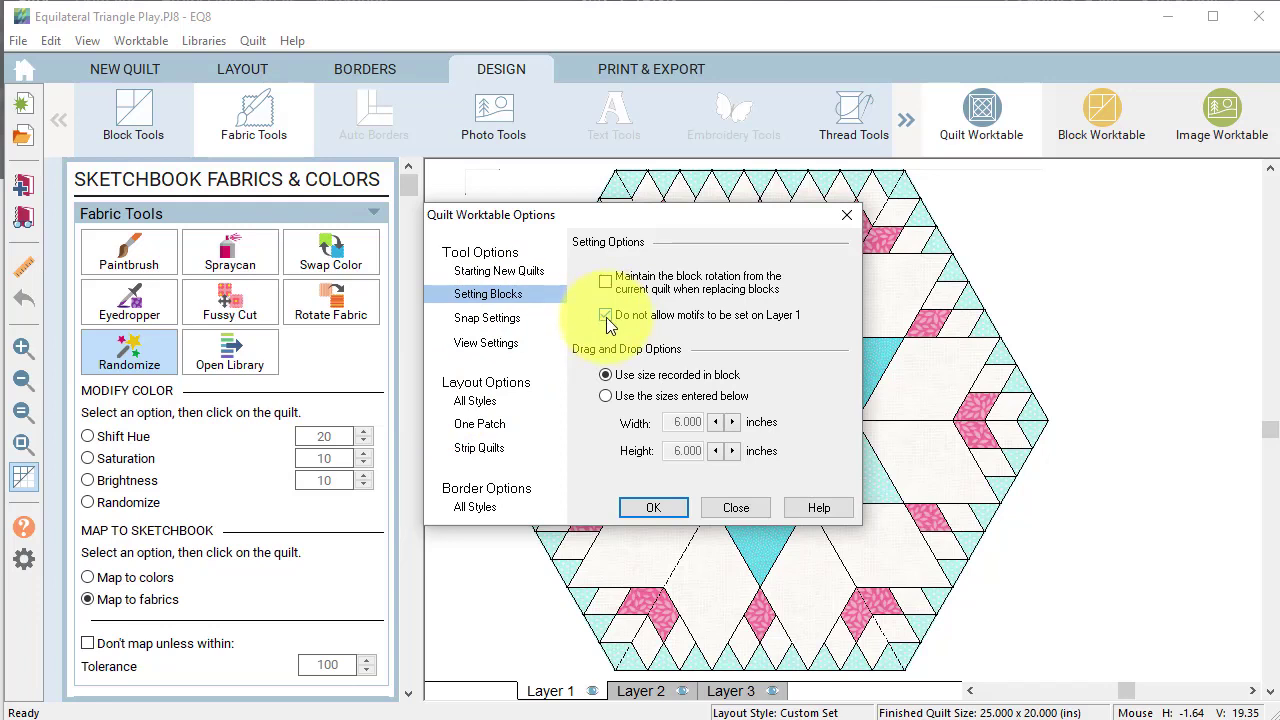
click(653, 510)
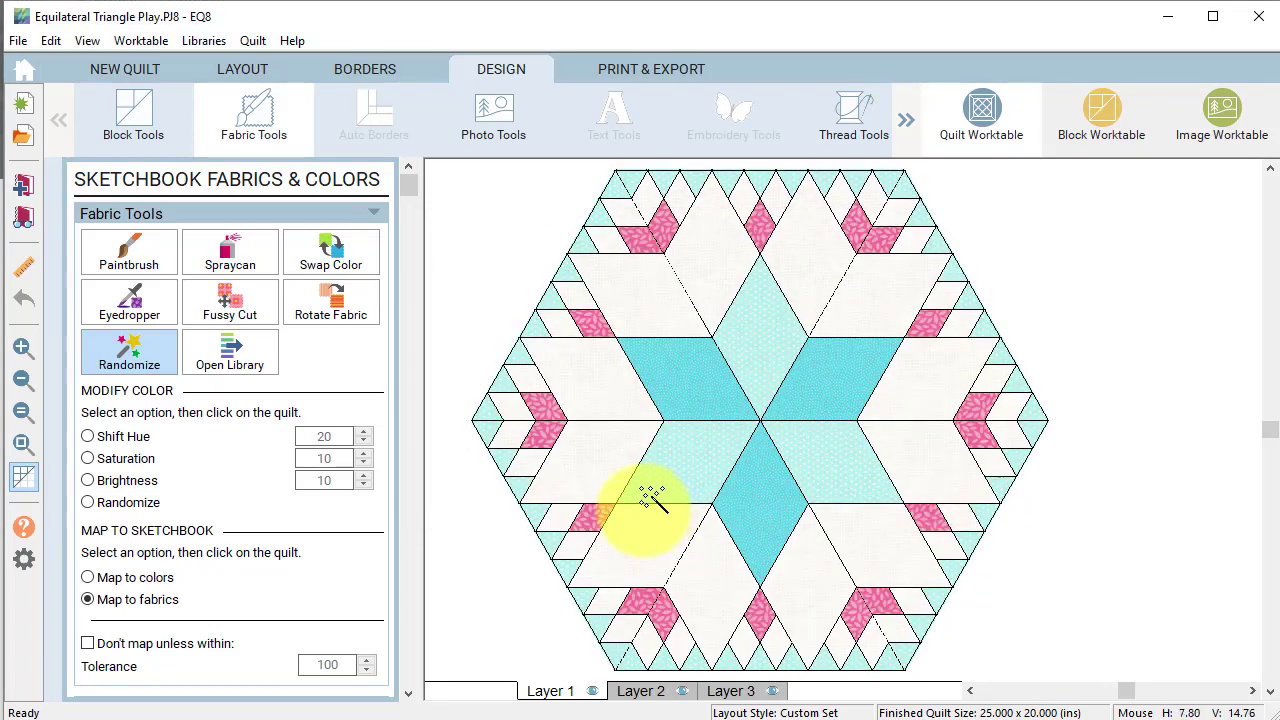
- Measure the quilt's full width between its side points, and place the magenta hexagon motif on Layer 1
click(24, 266)
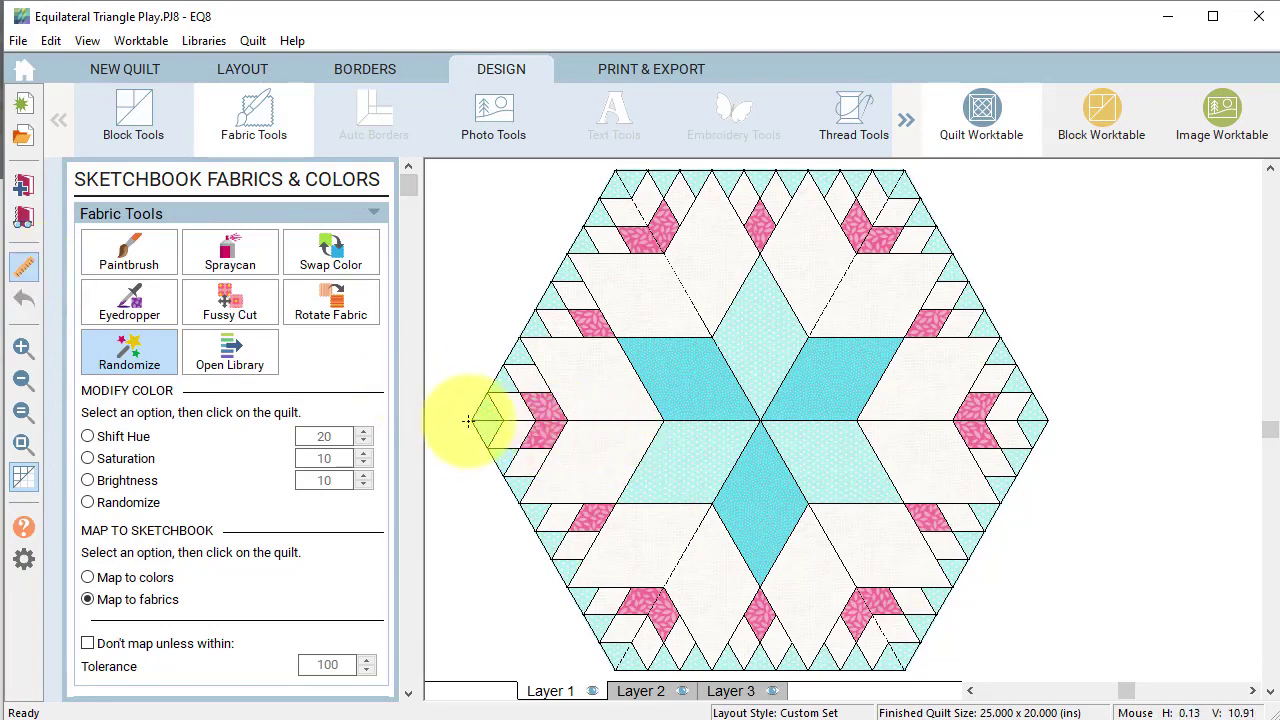
drag(470, 421, 1047, 421)
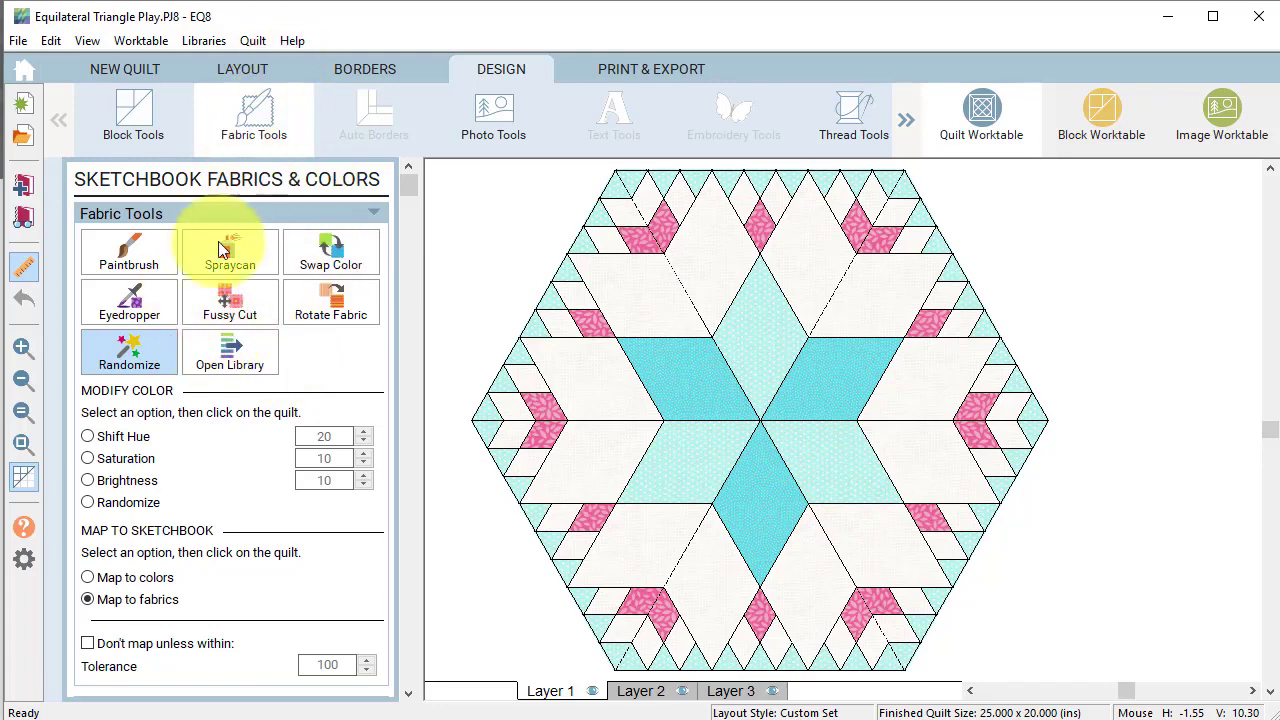
click(136, 119)
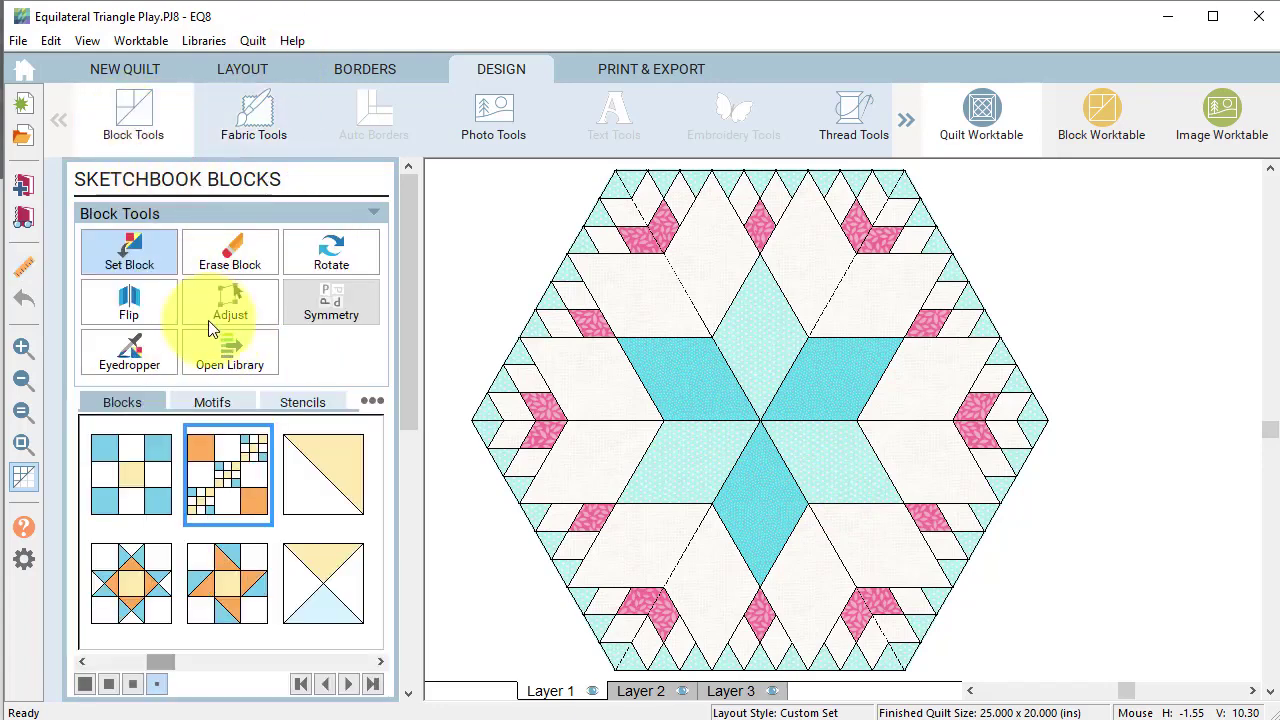
click(131, 255)
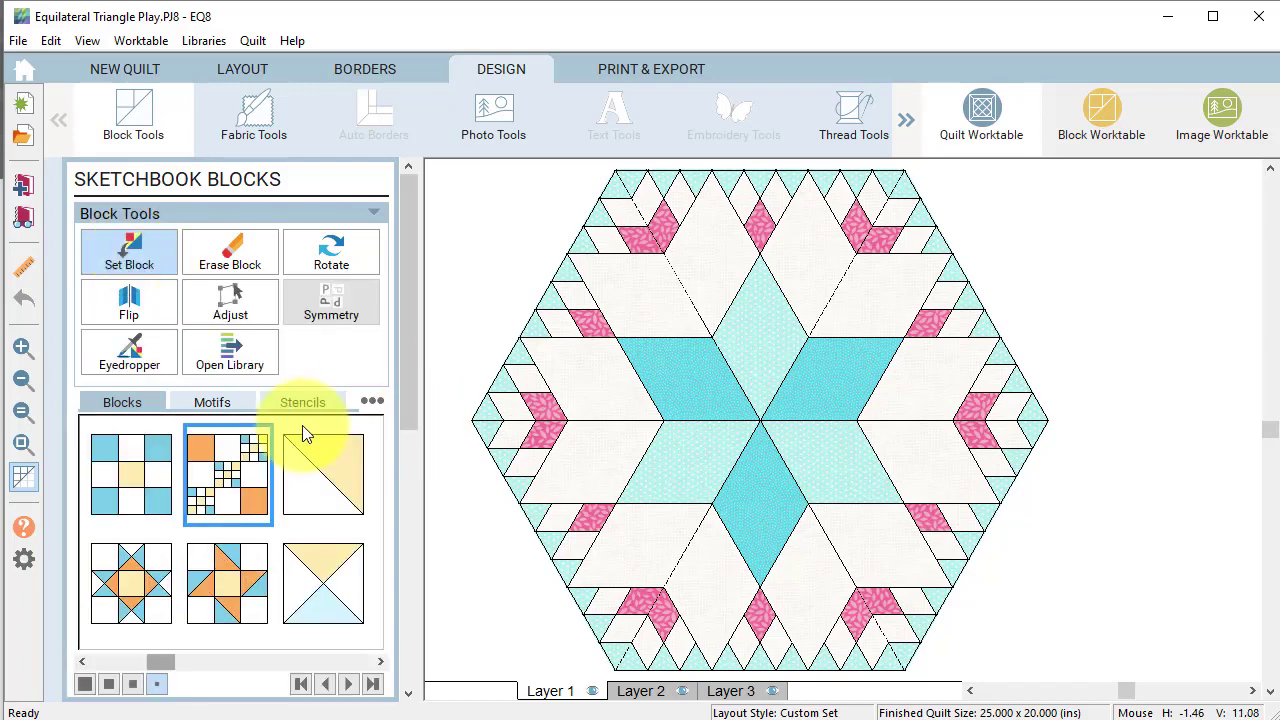
click(213, 402)
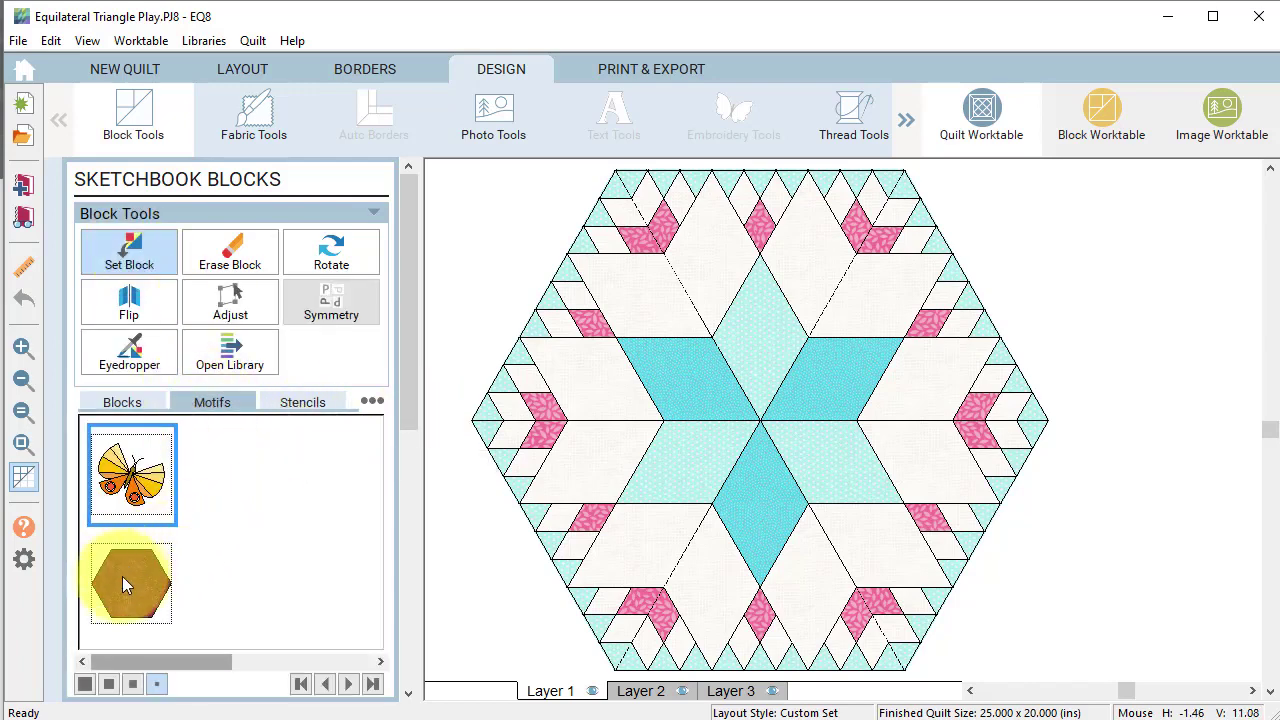
drag(130, 588, 595, 330)
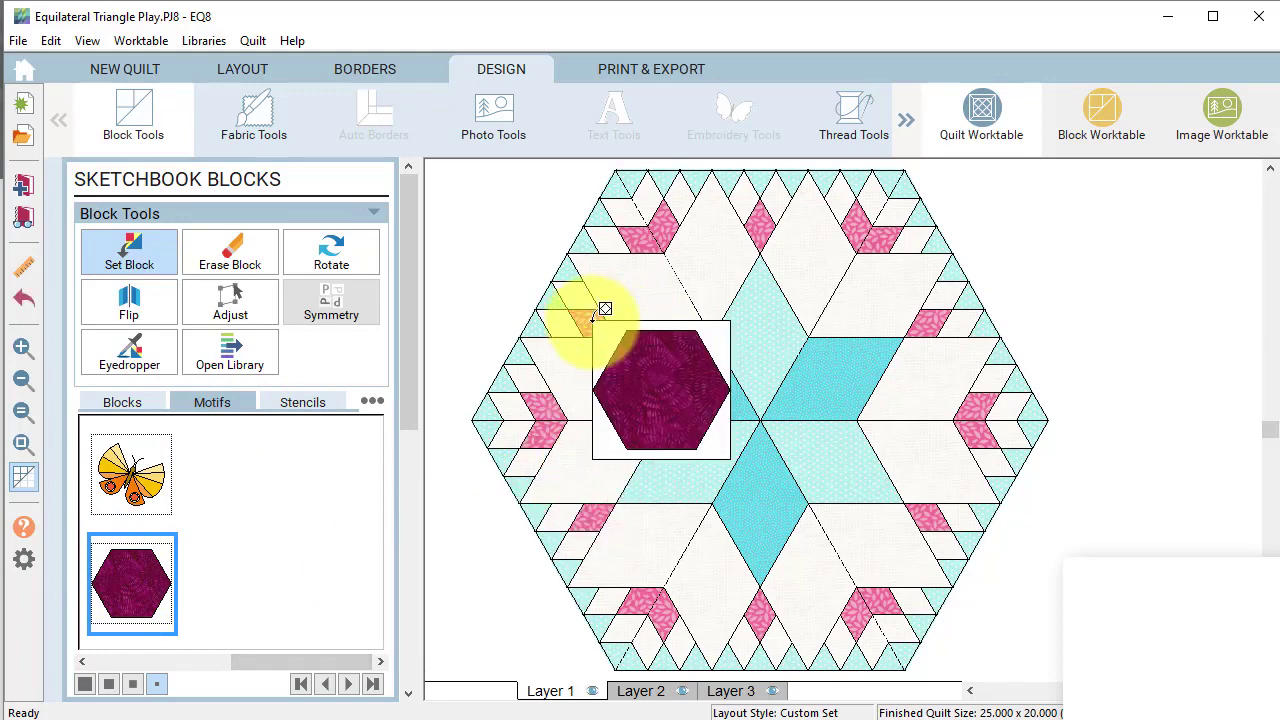
- Resize the hexagon motif on the quilt to 26 inches wide and 26 inches high
click(228, 307)
click(650, 410)
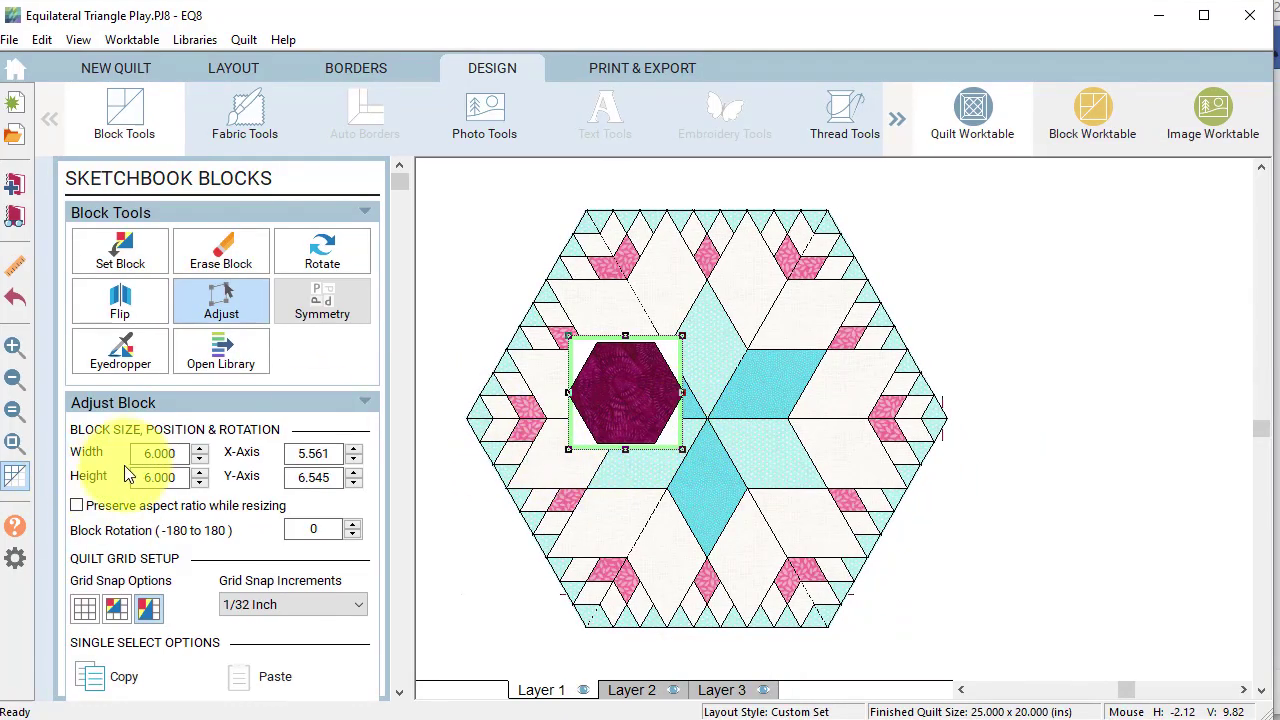
drag(150, 456, 230, 472)
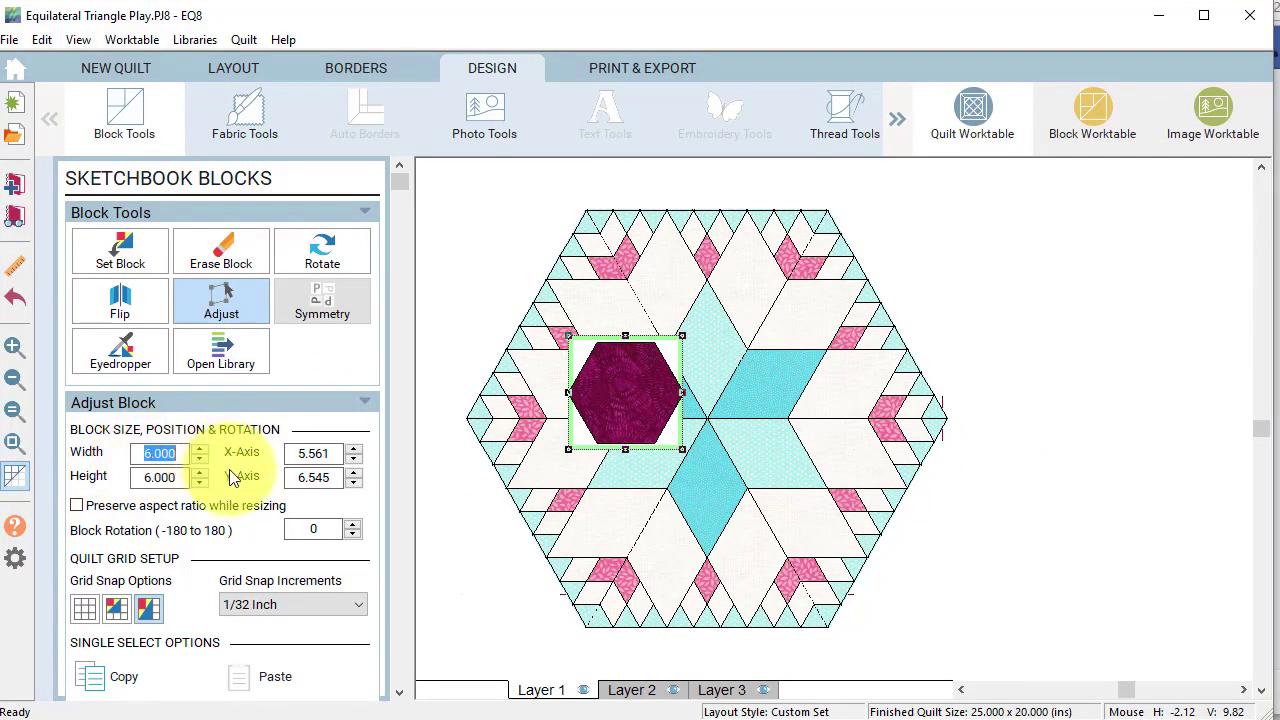
text(26)
key(Tab)
text(26)
key(Tab)
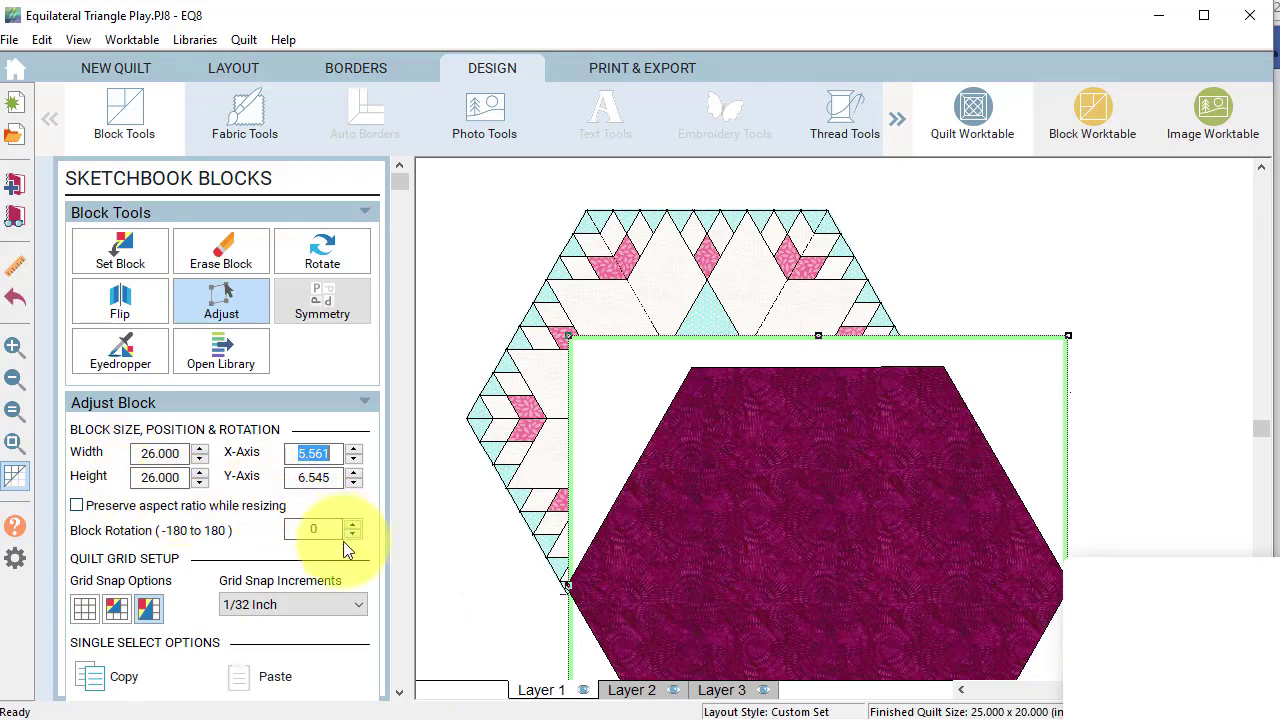
- Center the enlarged hexagon motif horizontally and vertically on the quilt layout
scroll(343, 541, down, 2)
scroll(226, 657, down, 4)
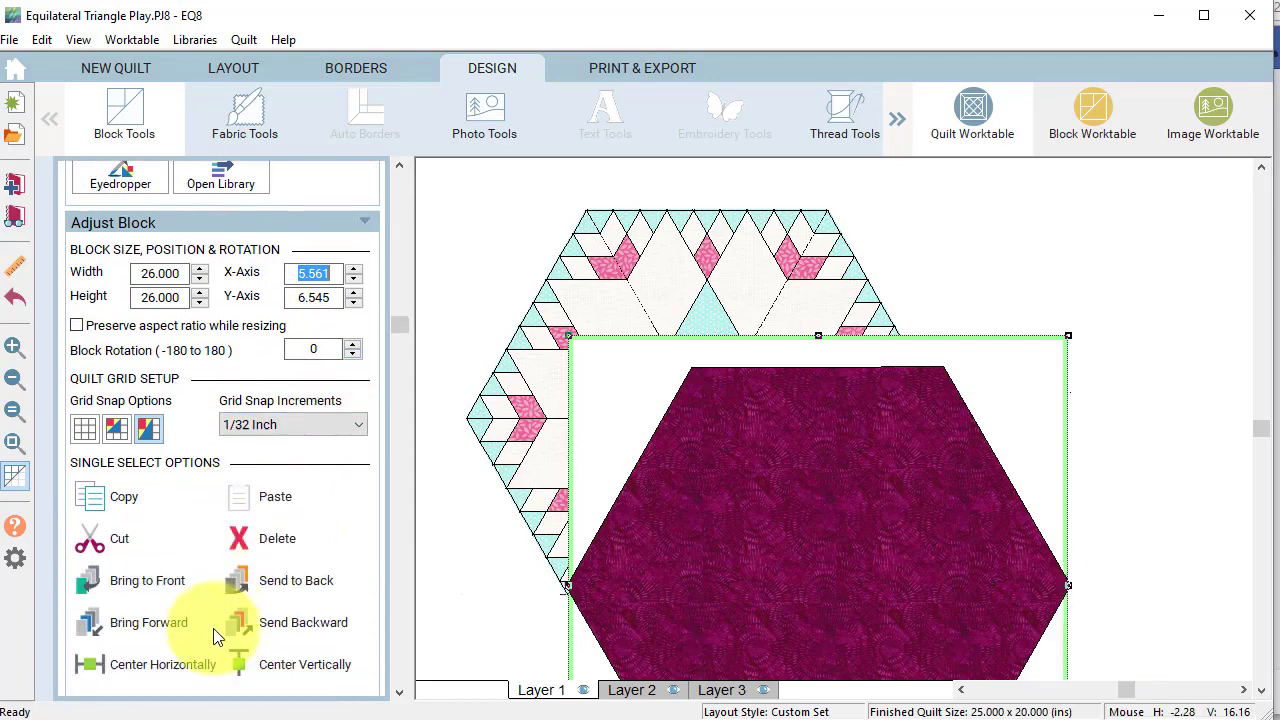
click(181, 635)
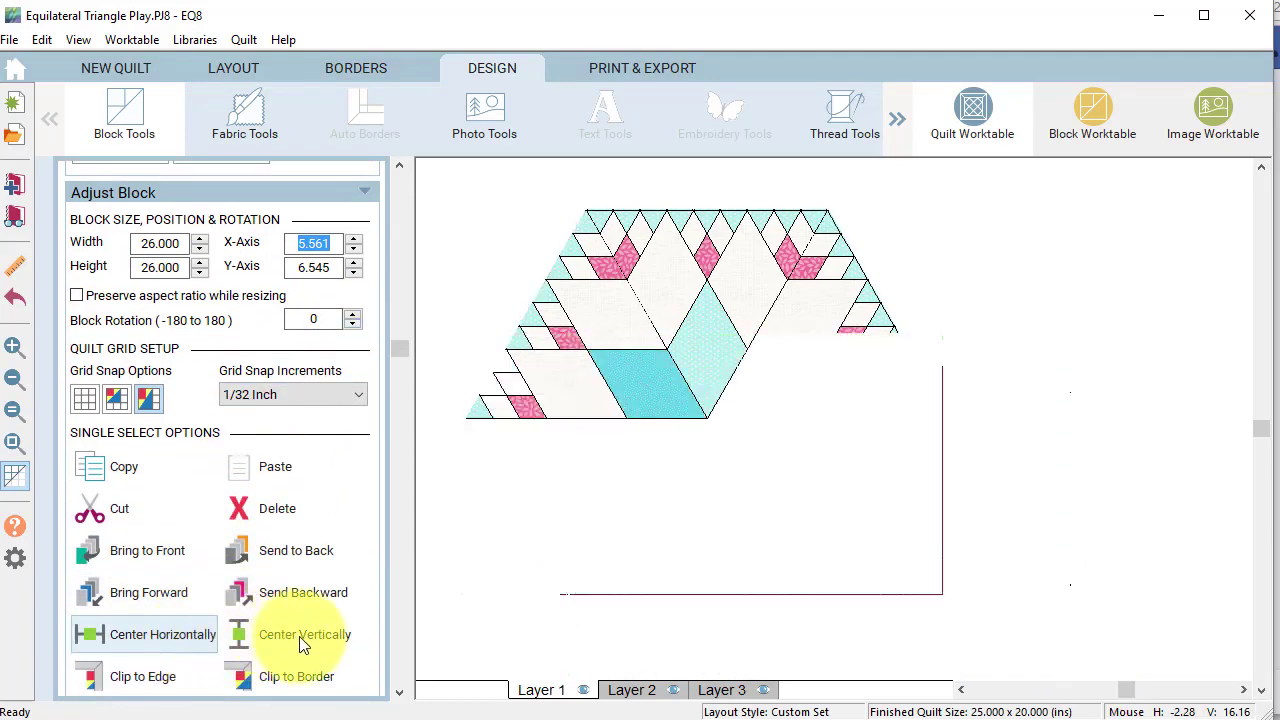
scroll(300, 640, up, 6)
scroll(303, 643, down, 6)
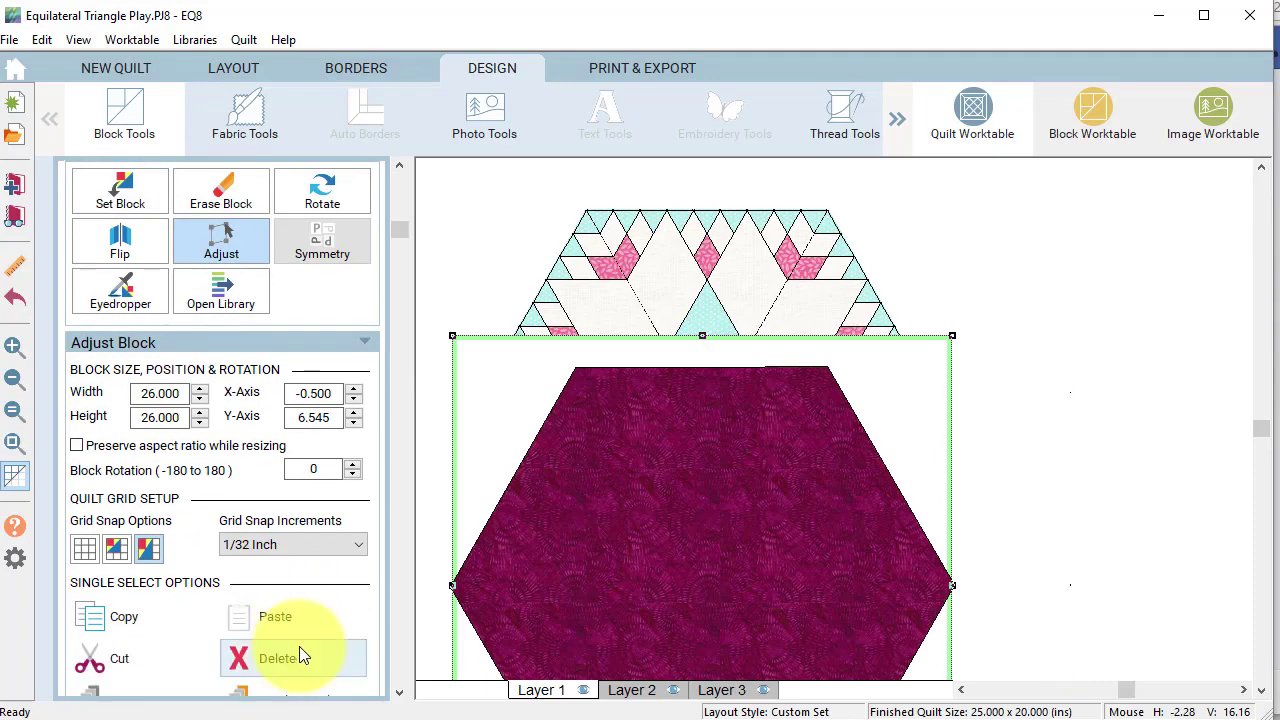
click(303, 645)
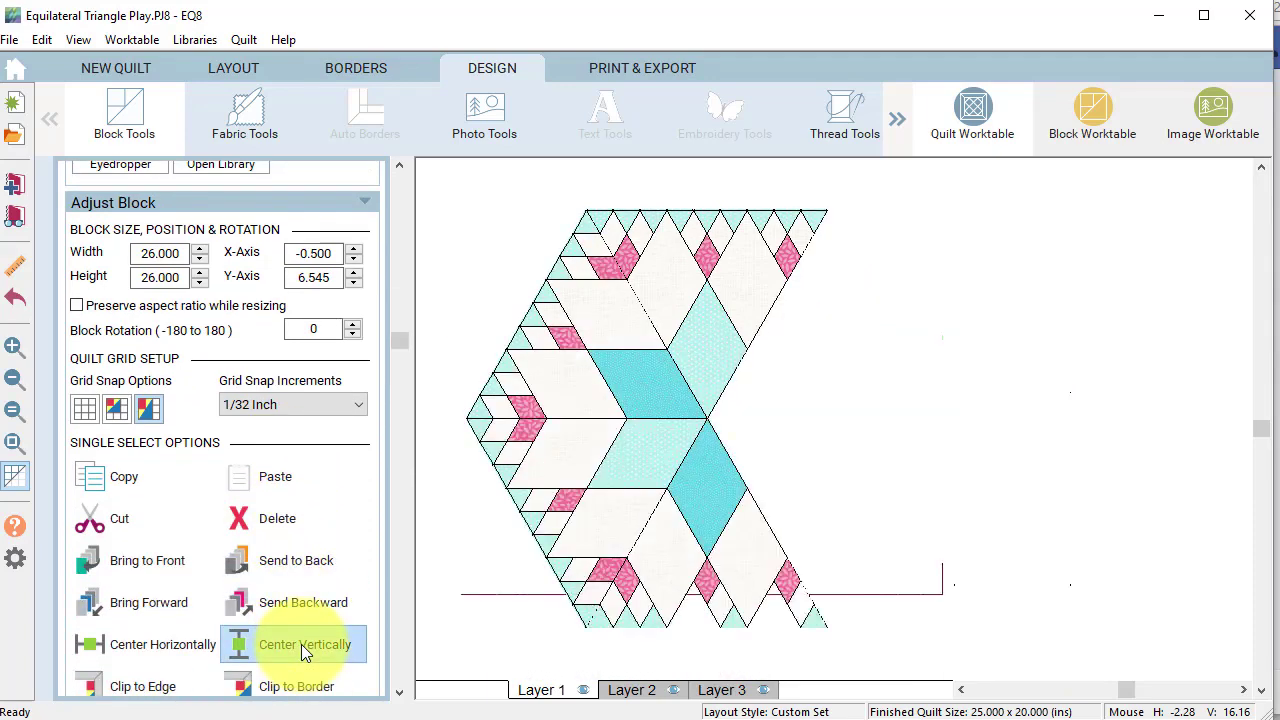
scroll(304, 650, up, 6)
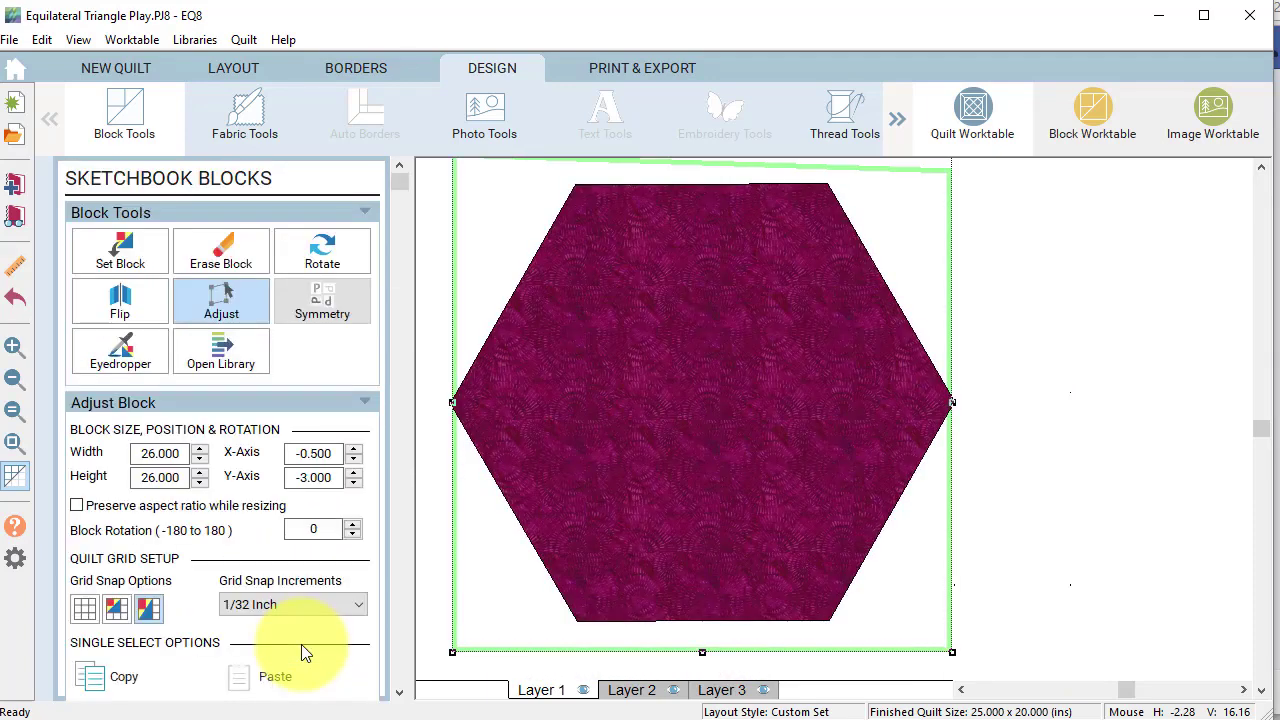
- Send the hexagon motif behind the quilt blocks and shift it to about X -0.240, Y -2.169 to form an even border
scroll(298, 658, down, 1)
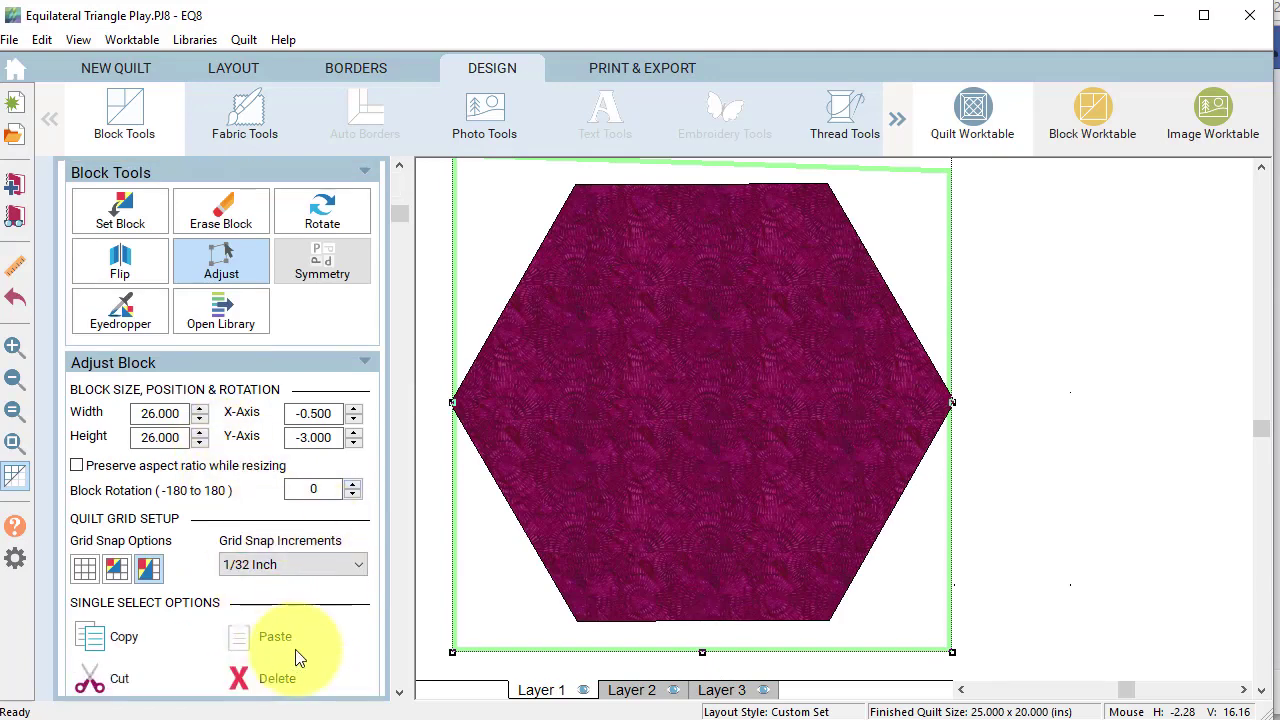
scroll(297, 655, down, 2)
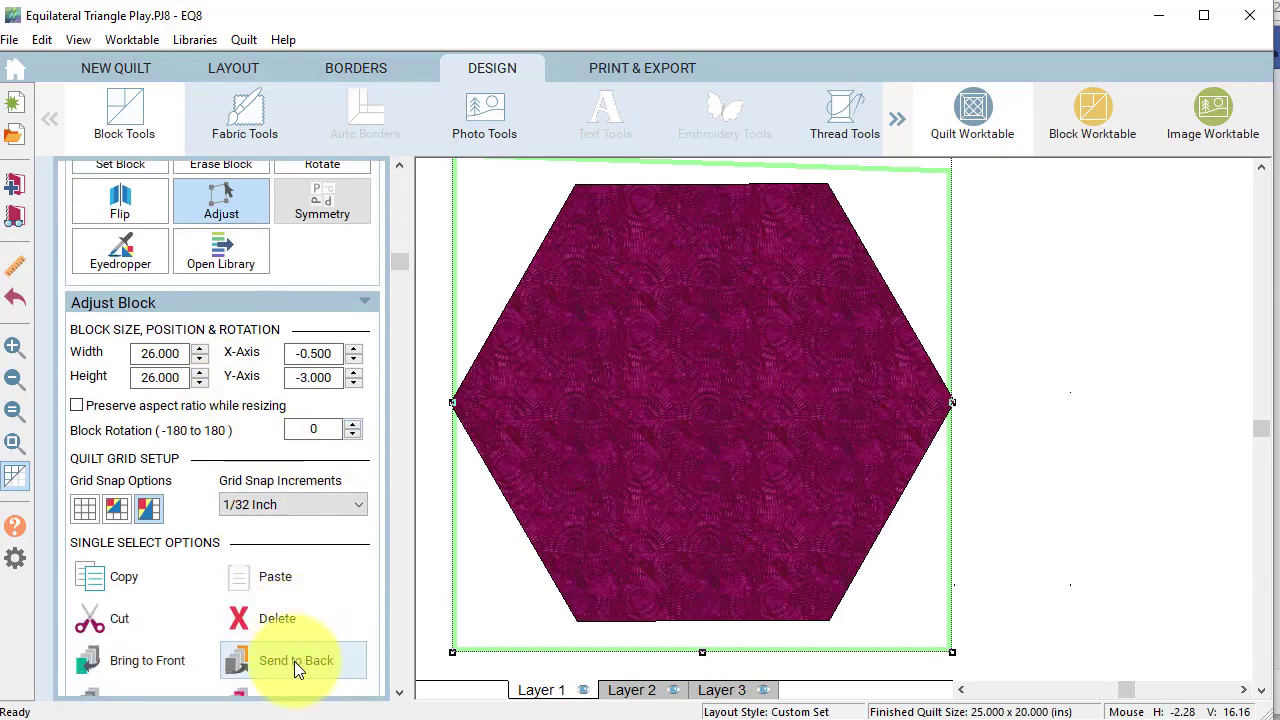
click(294, 661)
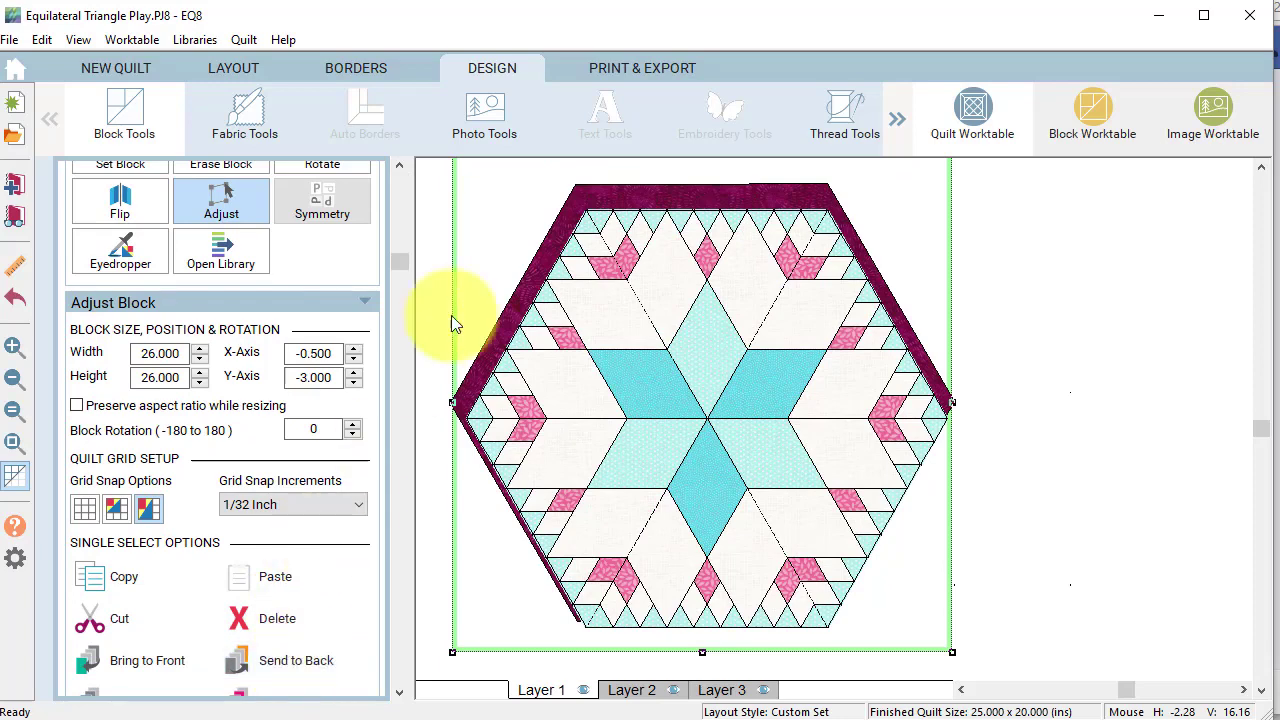
drag(679, 197, 680, 211)
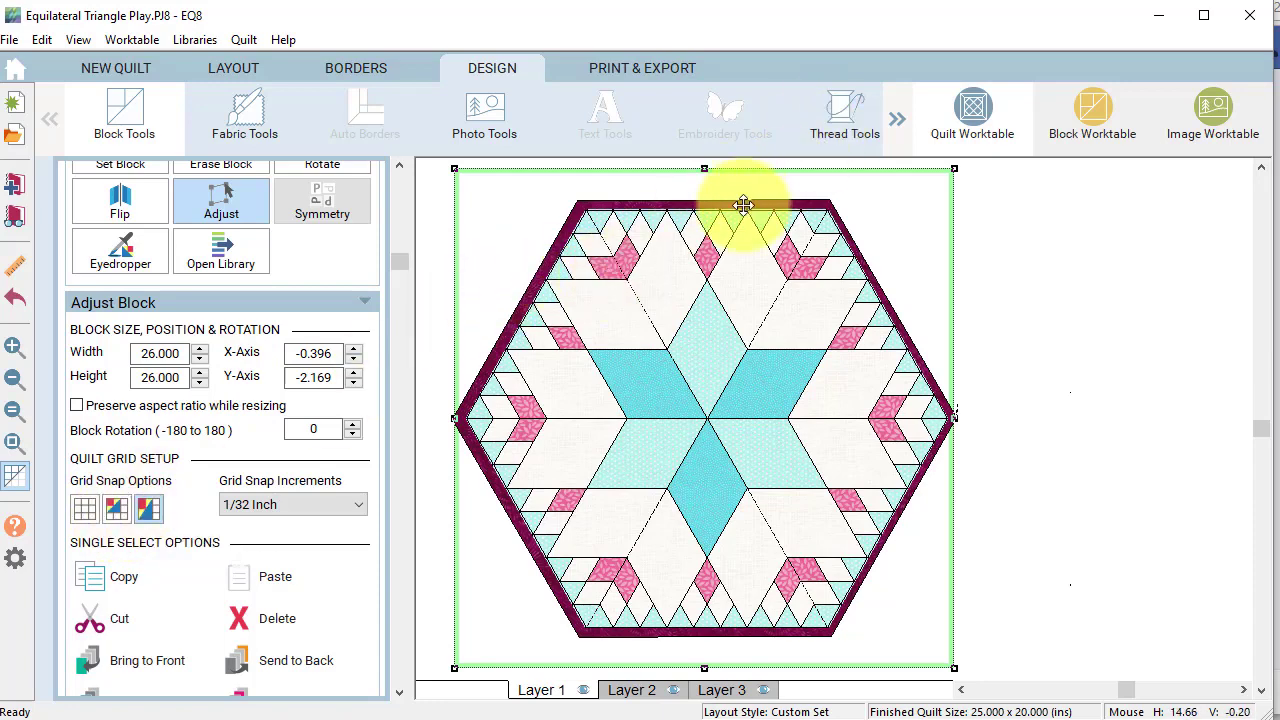
drag(743, 205, 745, 203)
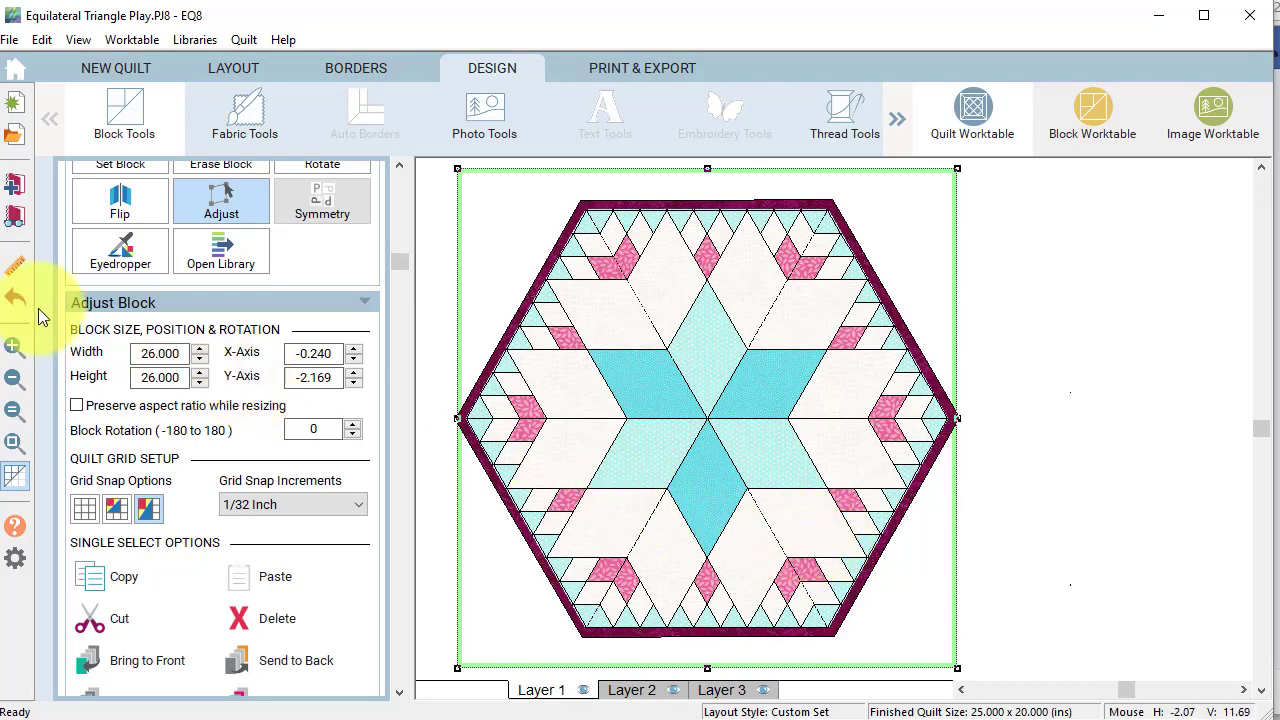
- Add the bordered hexagon quilt to the sketchbook and hide its patch outlines
click(15, 190)
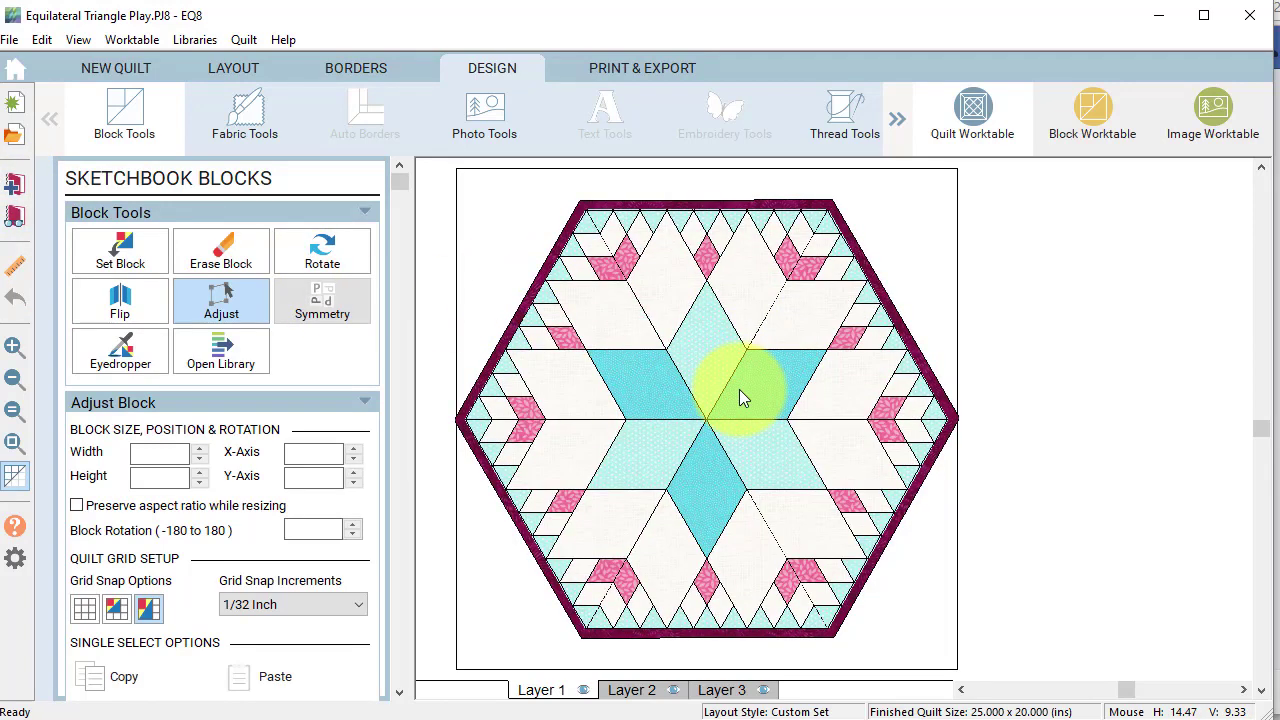
click(16, 479)
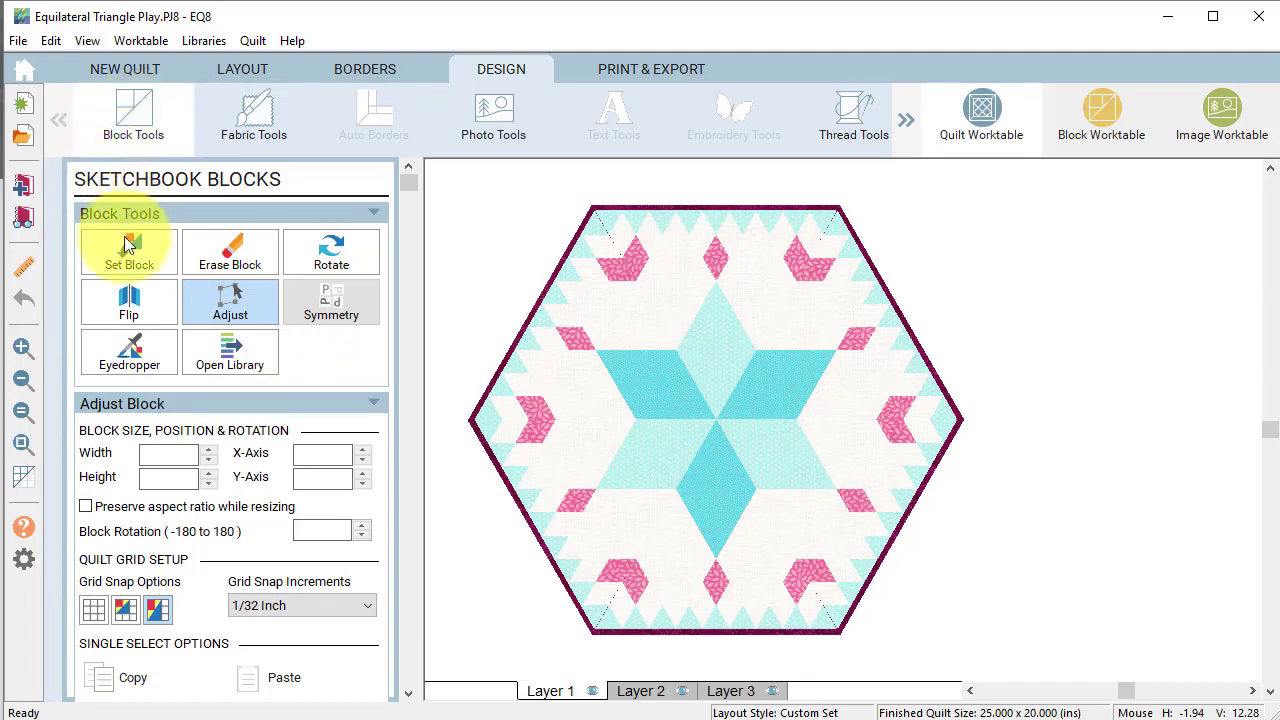
- Add the Quarter 7 Log Cabin block from the 03 Foundation Pieced Log Cabins library to the sketchbook
click(218, 368)
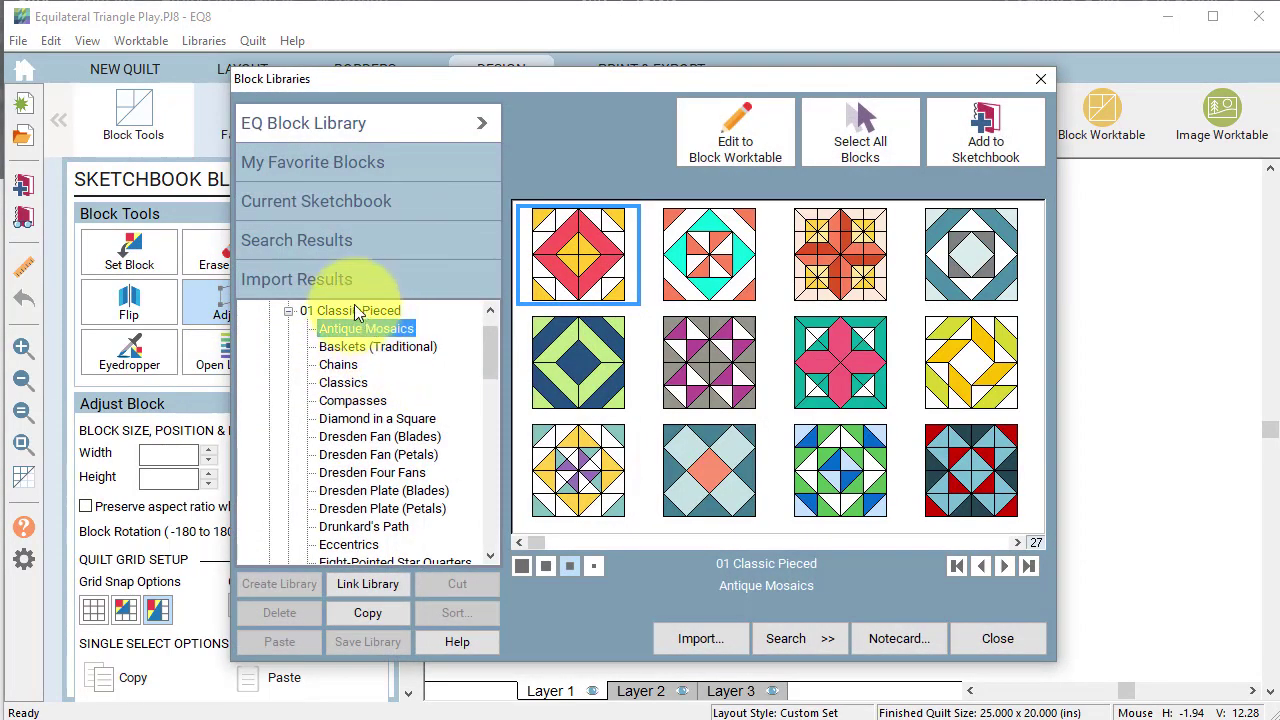
click(287, 311)
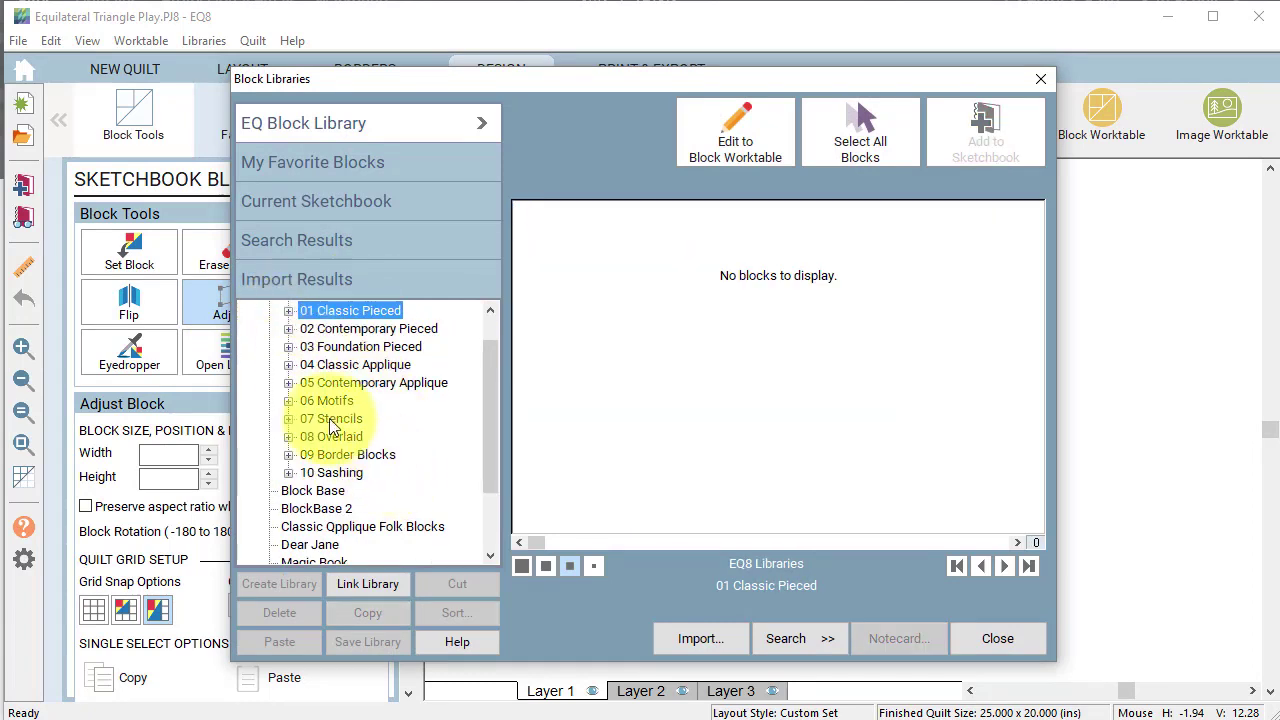
click(288, 347)
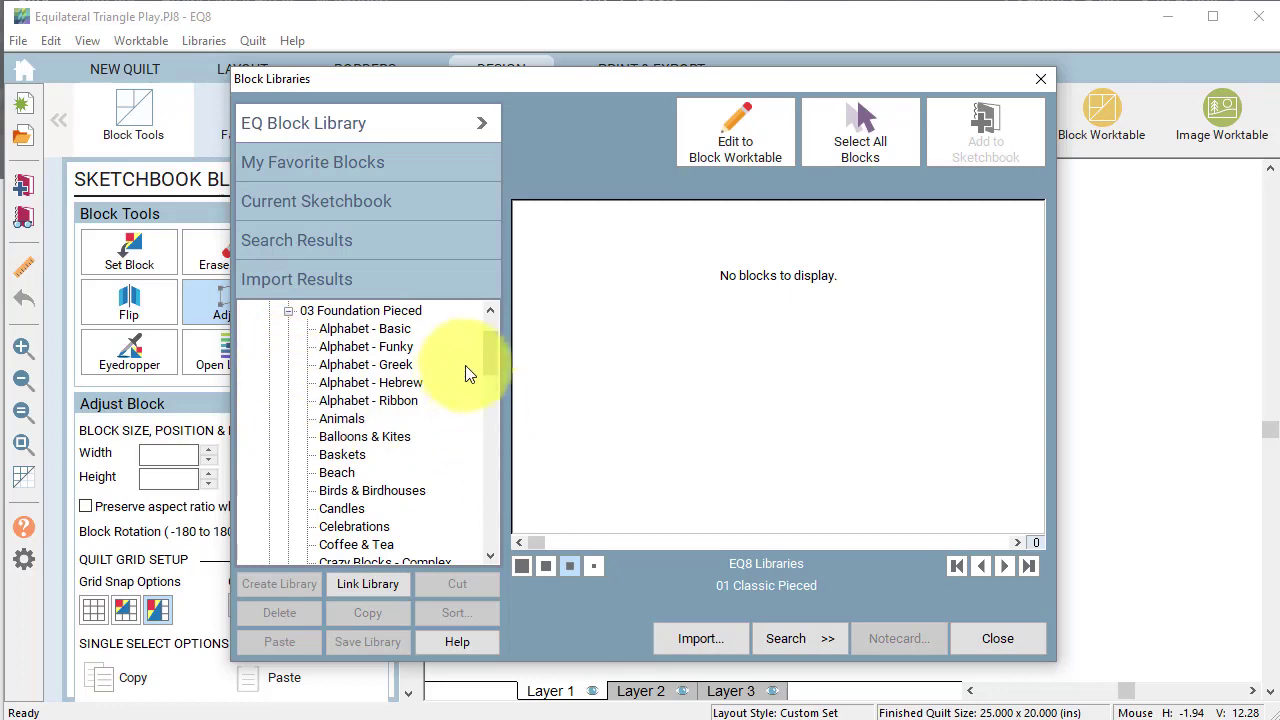
drag(492, 352, 499, 429)
click(370, 456)
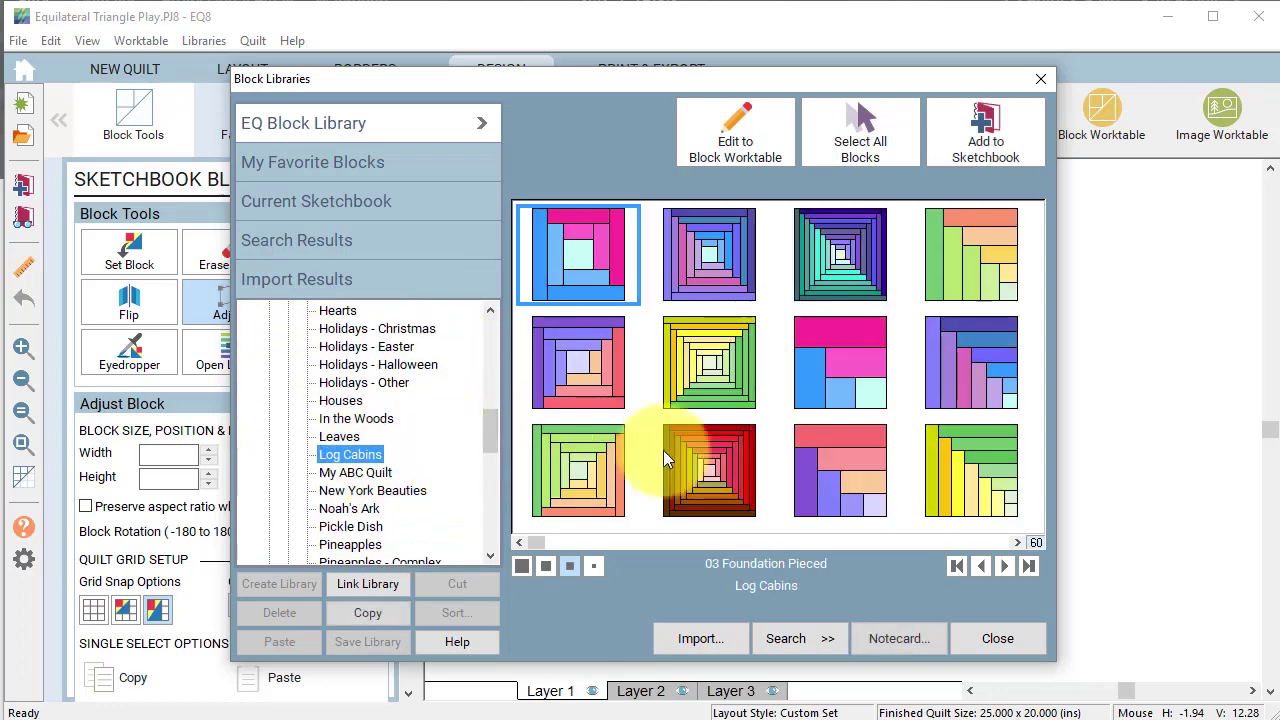
click(967, 481)
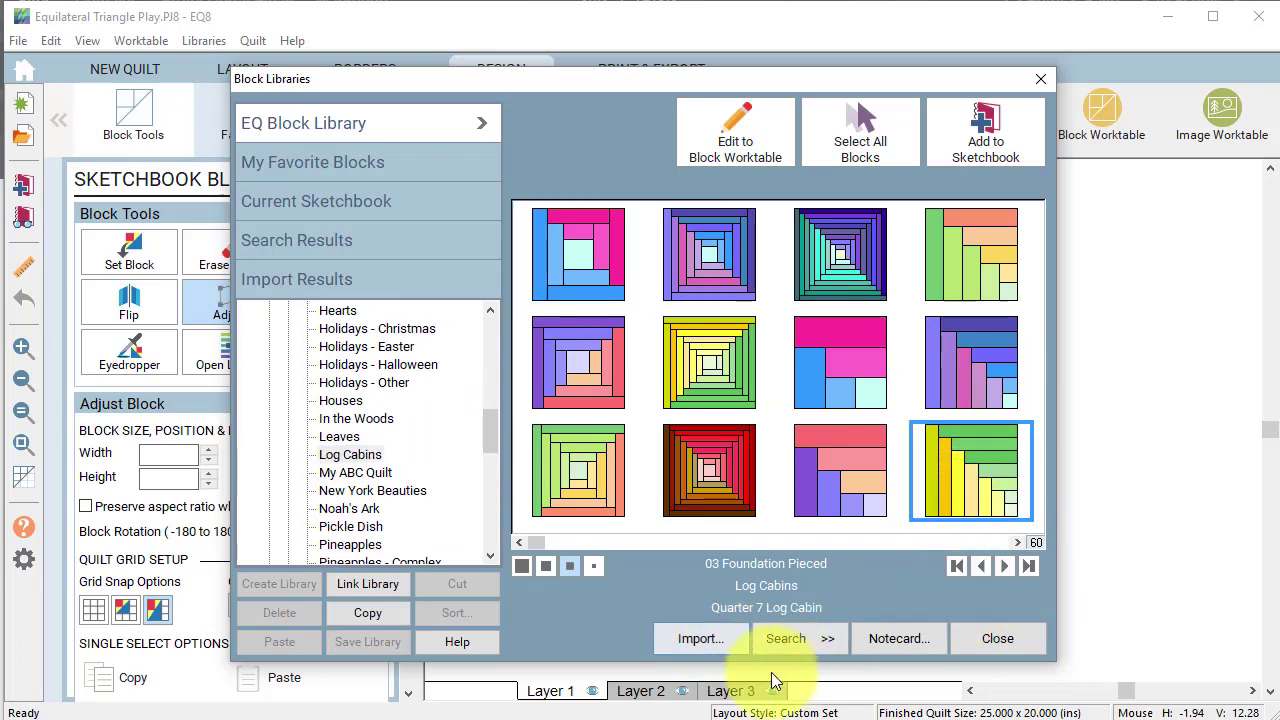
click(980, 128)
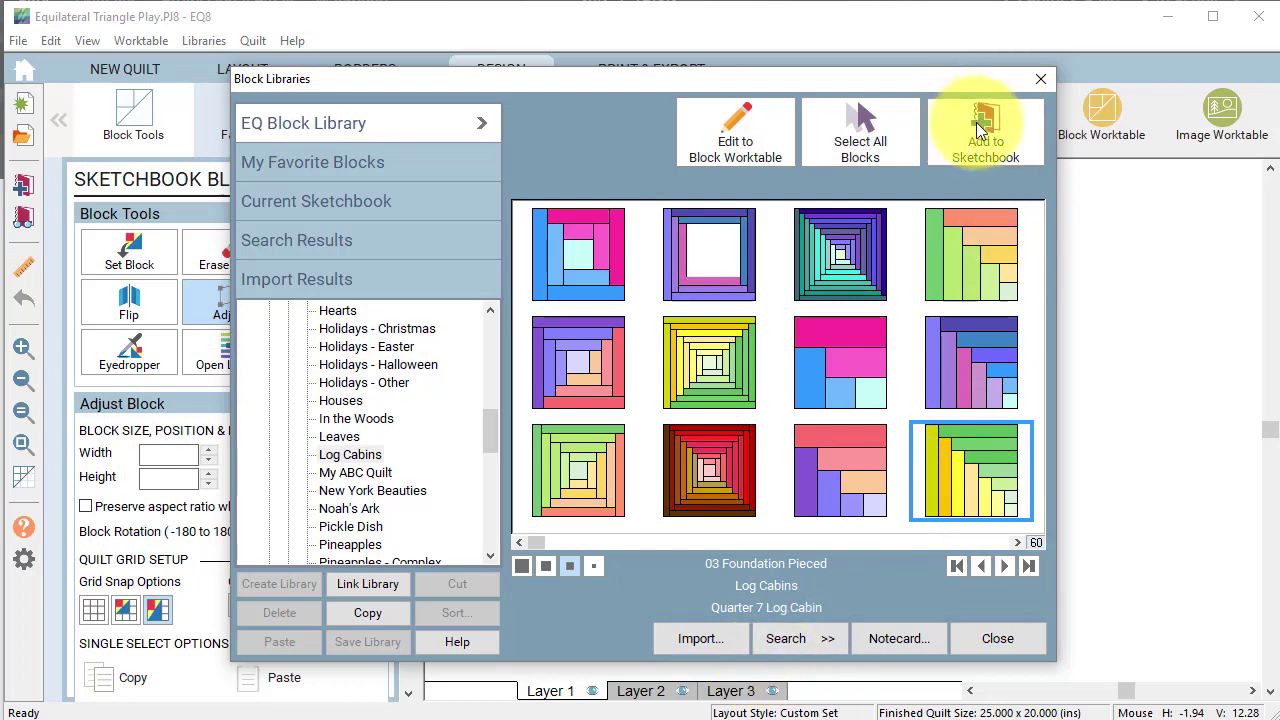
click(997, 638)
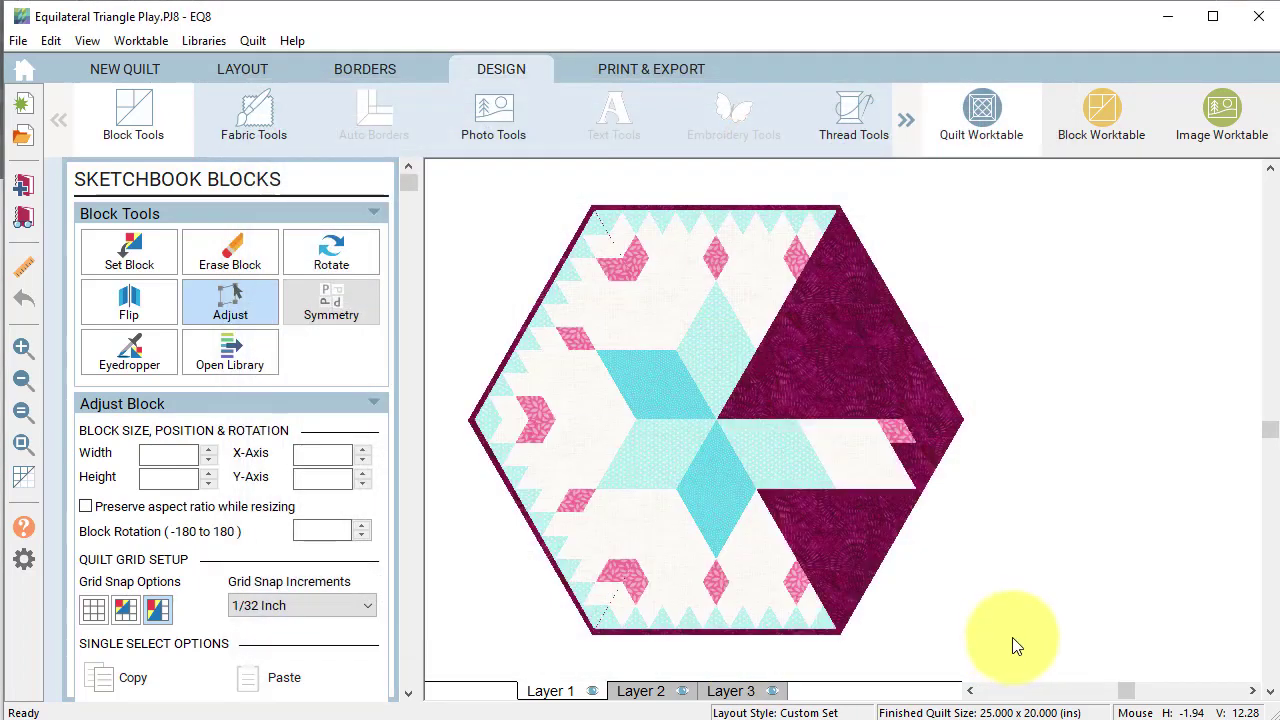
- Set the Log Cabin block from the sketchbook into all six triangles of the hexagon quilt, replacing the star design
click(130, 253)
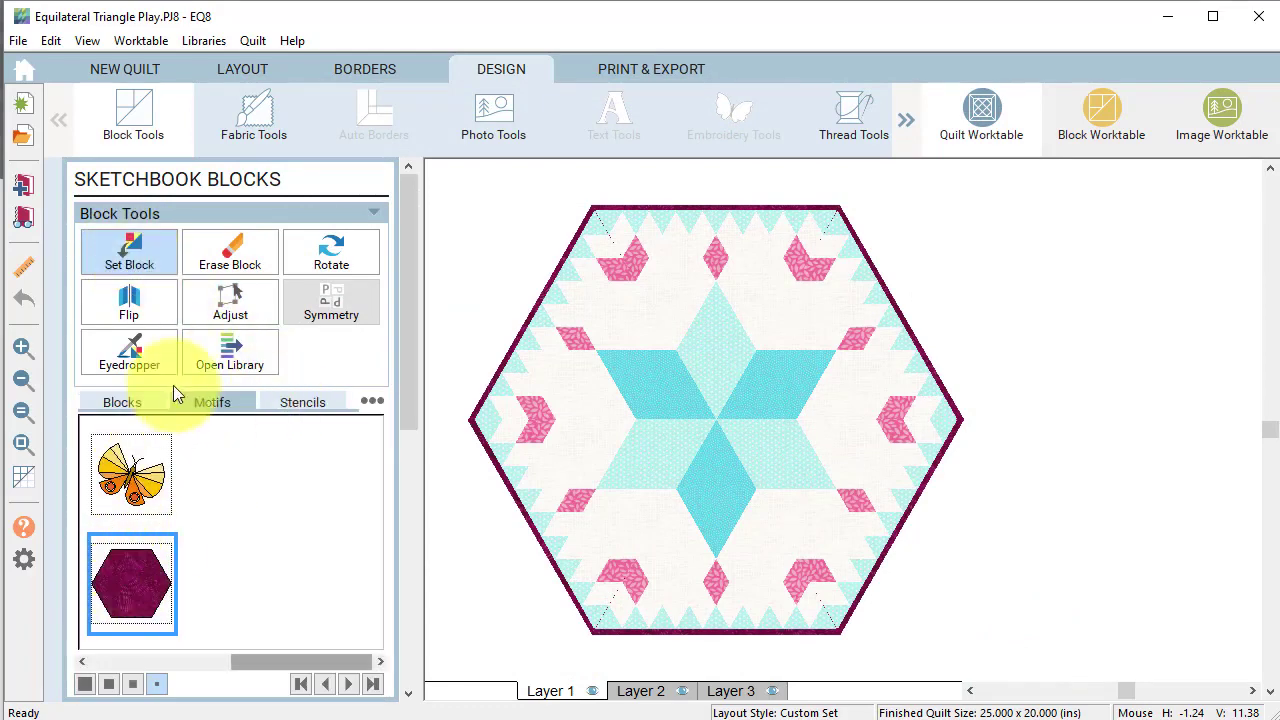
click(128, 402)
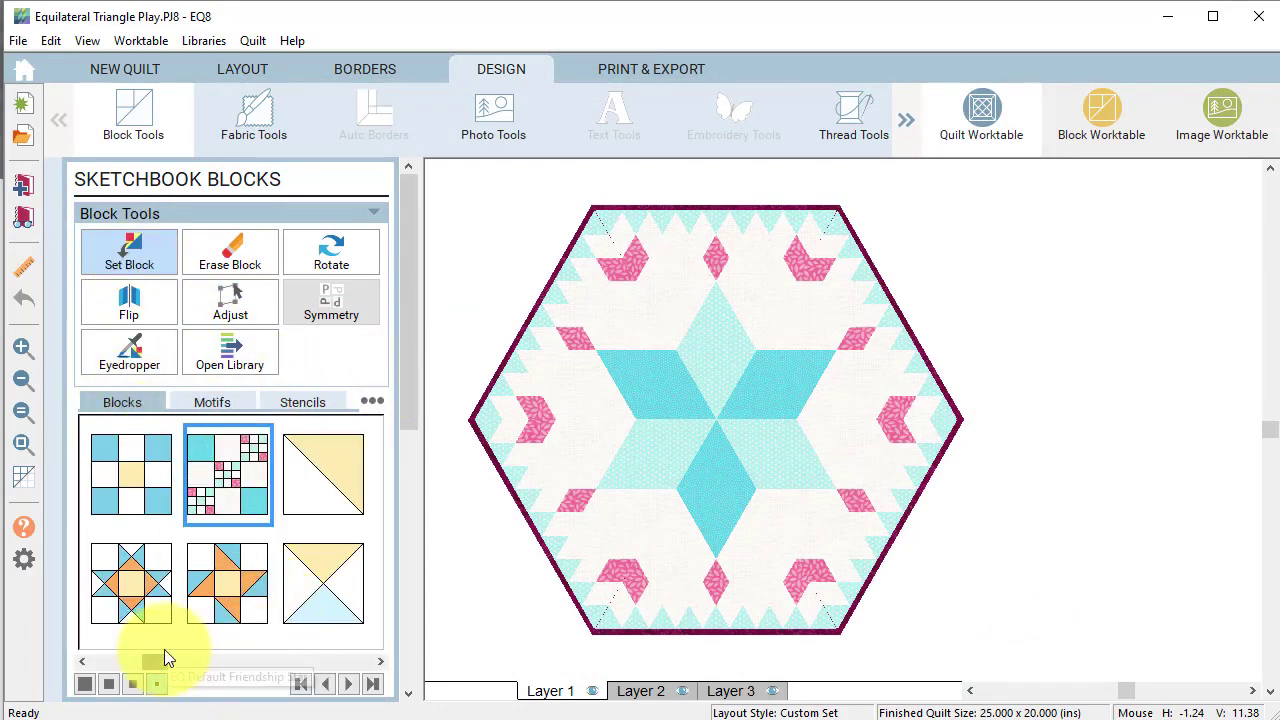
click(353, 658)
click(353, 658)
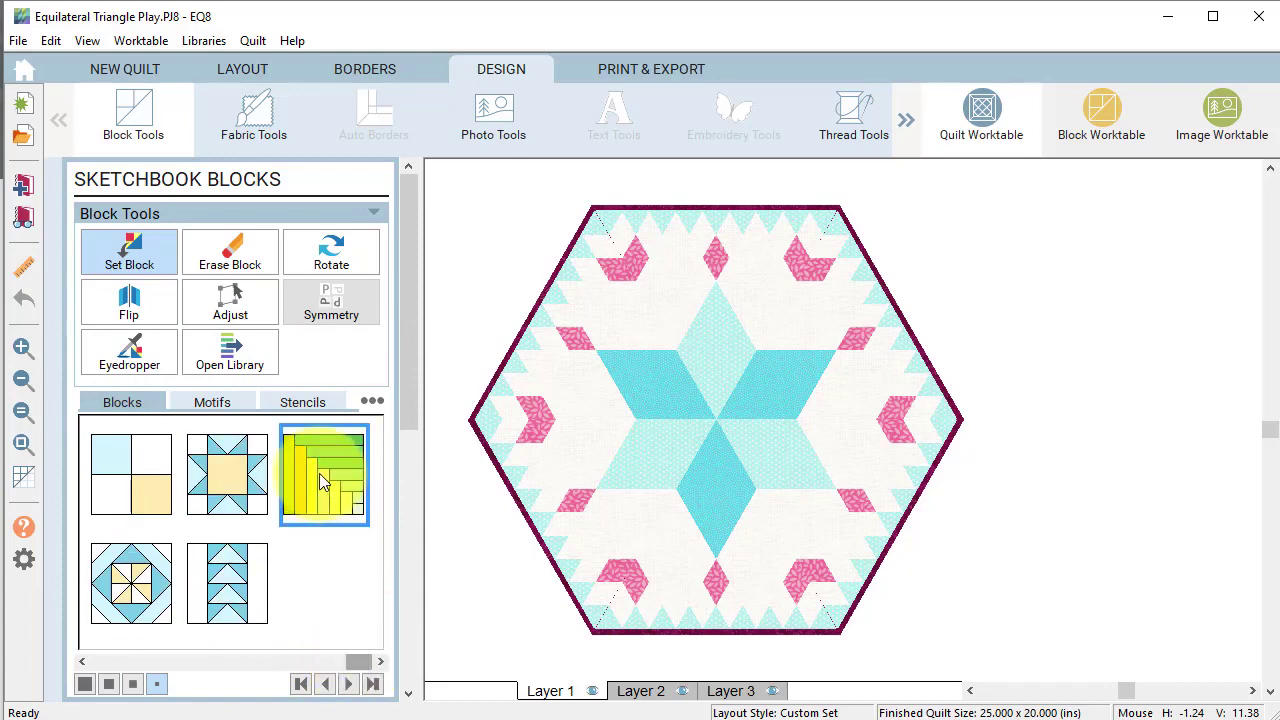
click(836, 352)
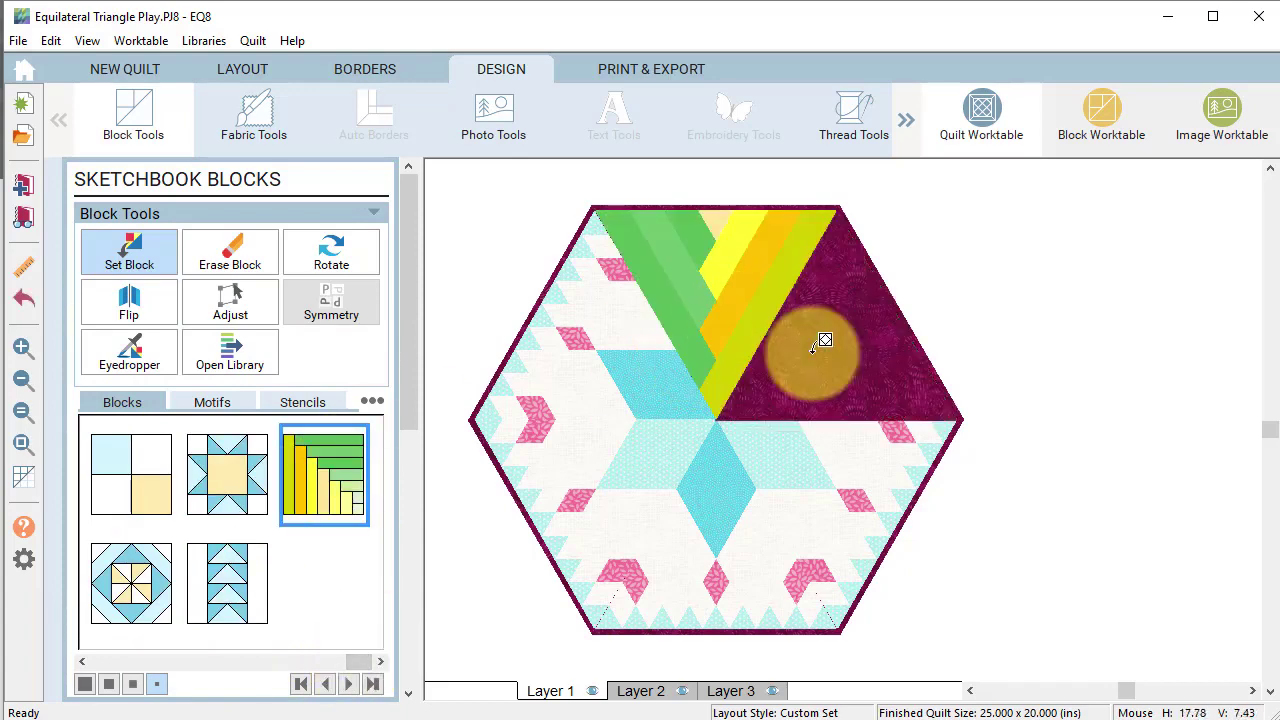
click(837, 431)
click(760, 536)
click(648, 490)
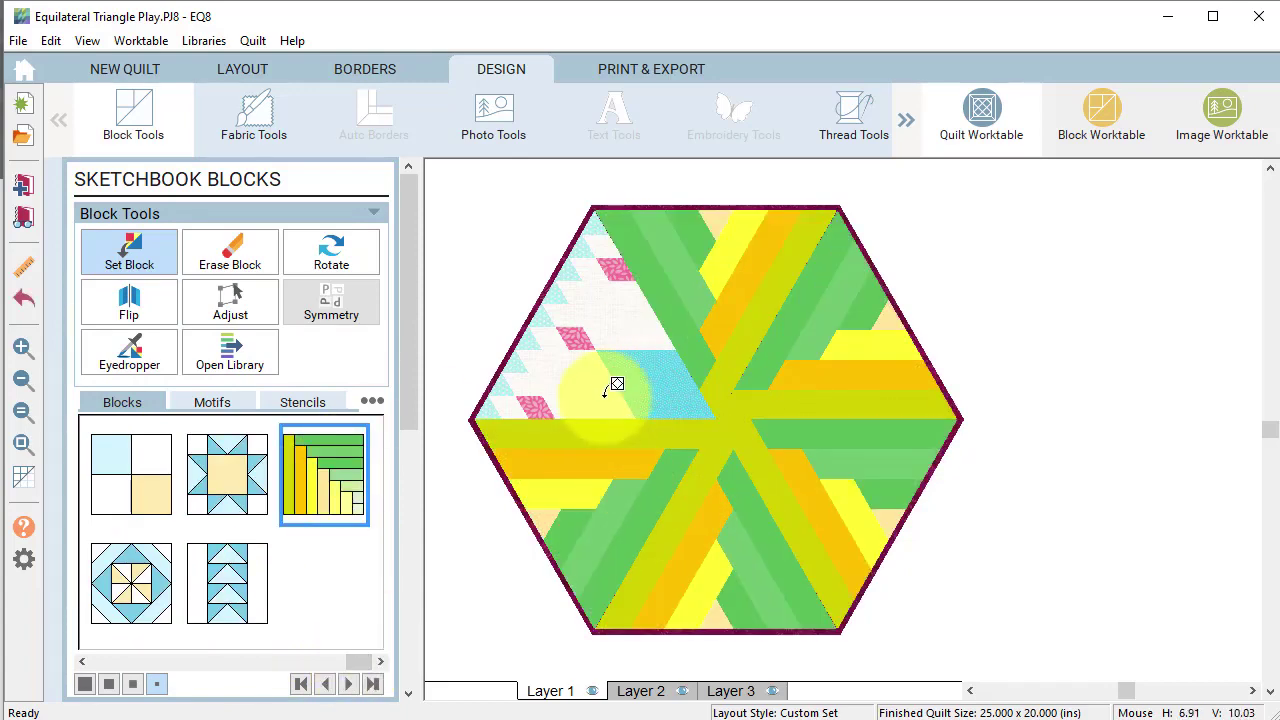
click(614, 382)
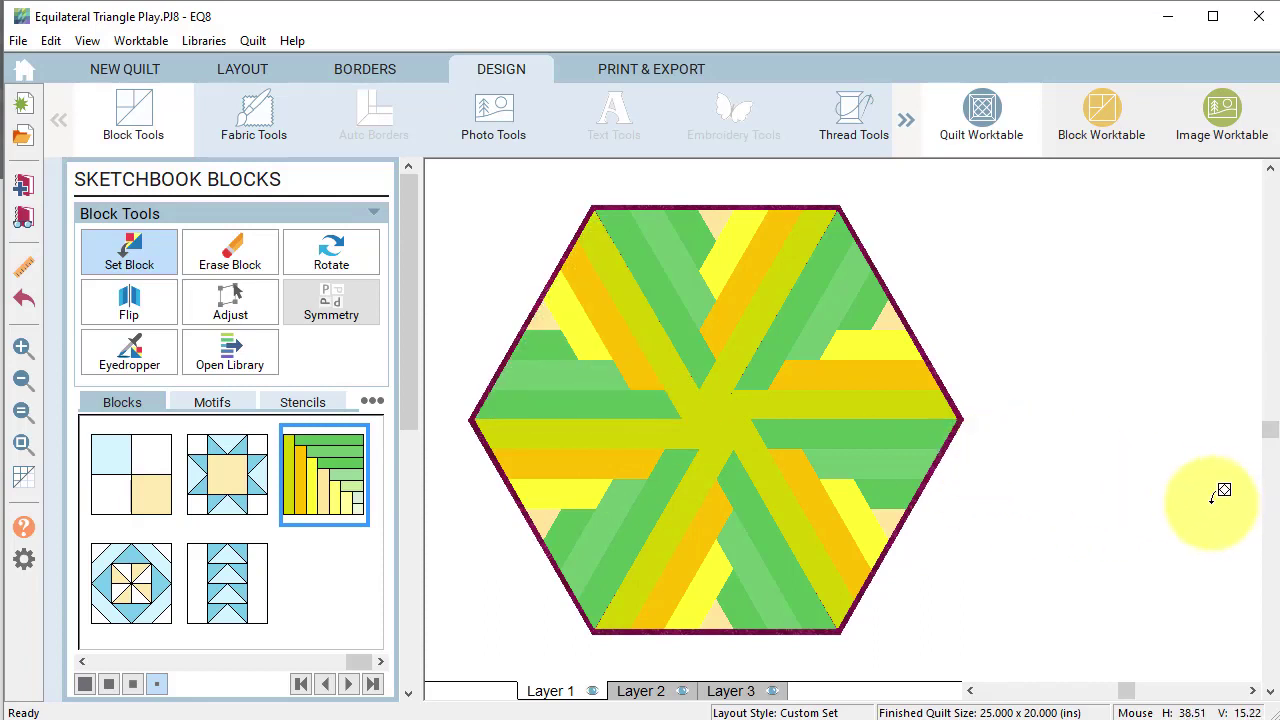
click(113, 258)
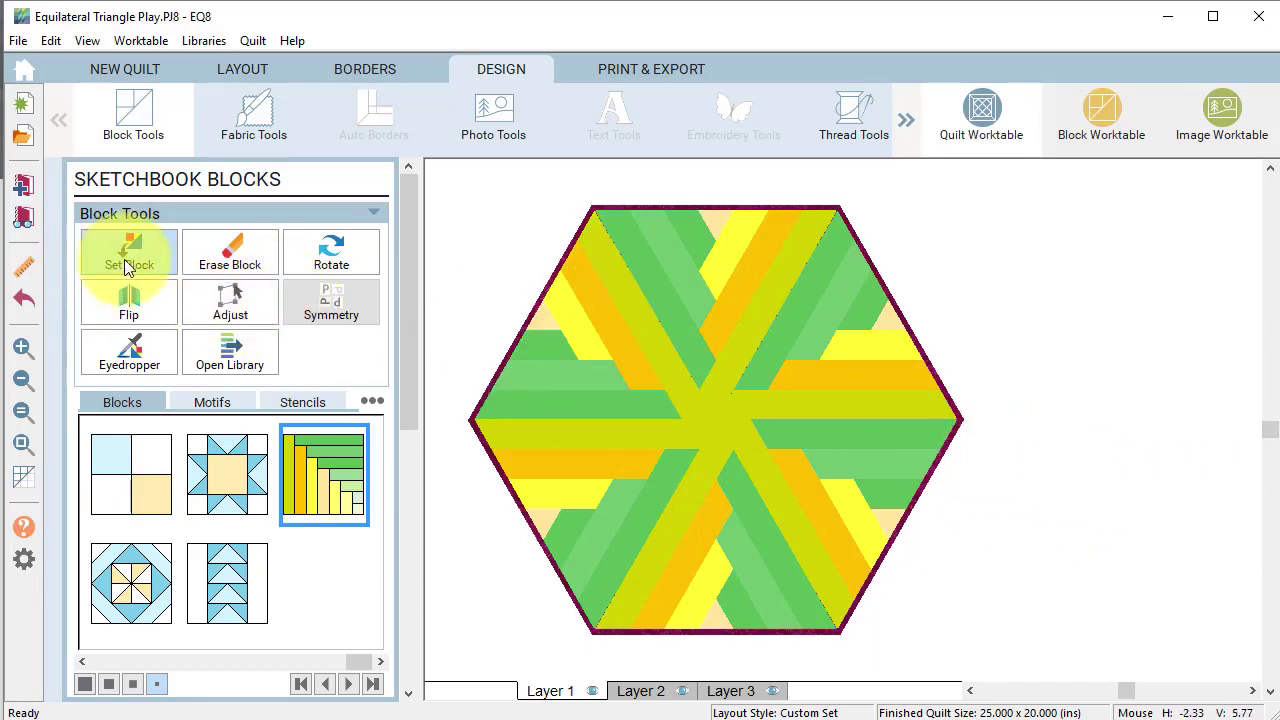
- Convert the Log Cabin blocks' solid colors to sketchbook fabrics with Randomize's Map to fabrics option
click(252, 110)
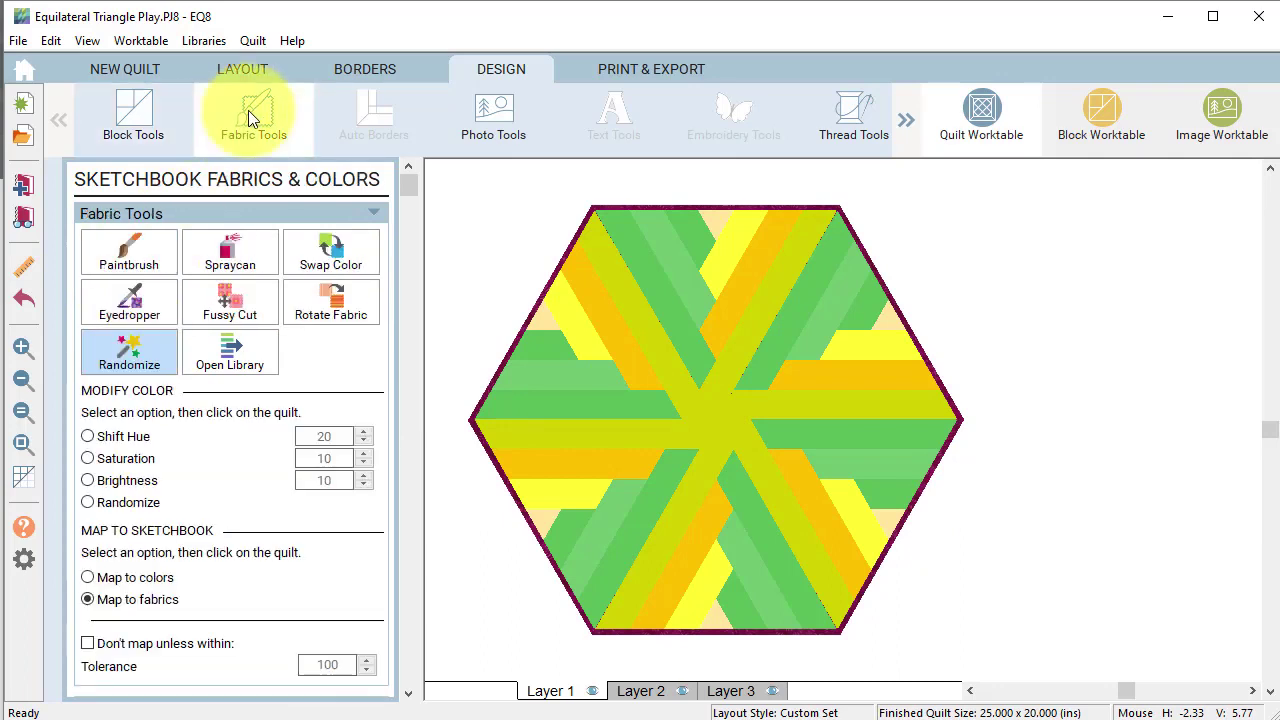
click(125, 355)
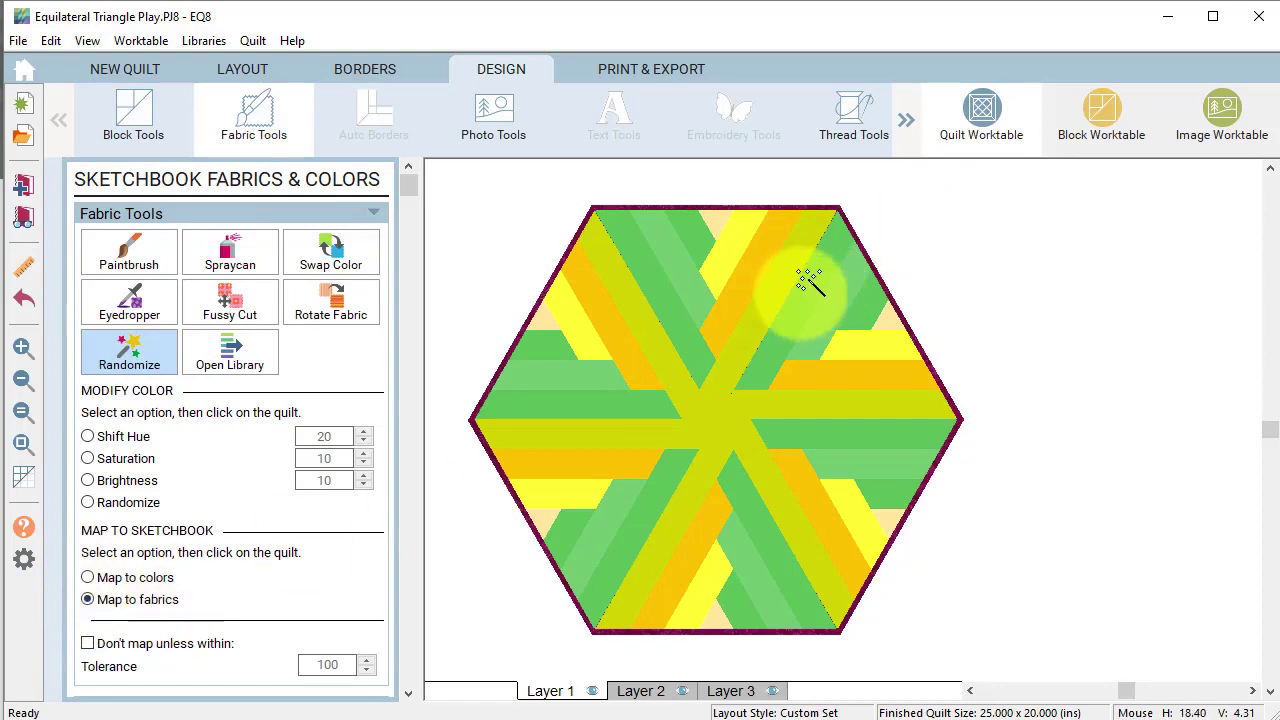
click(722, 318)
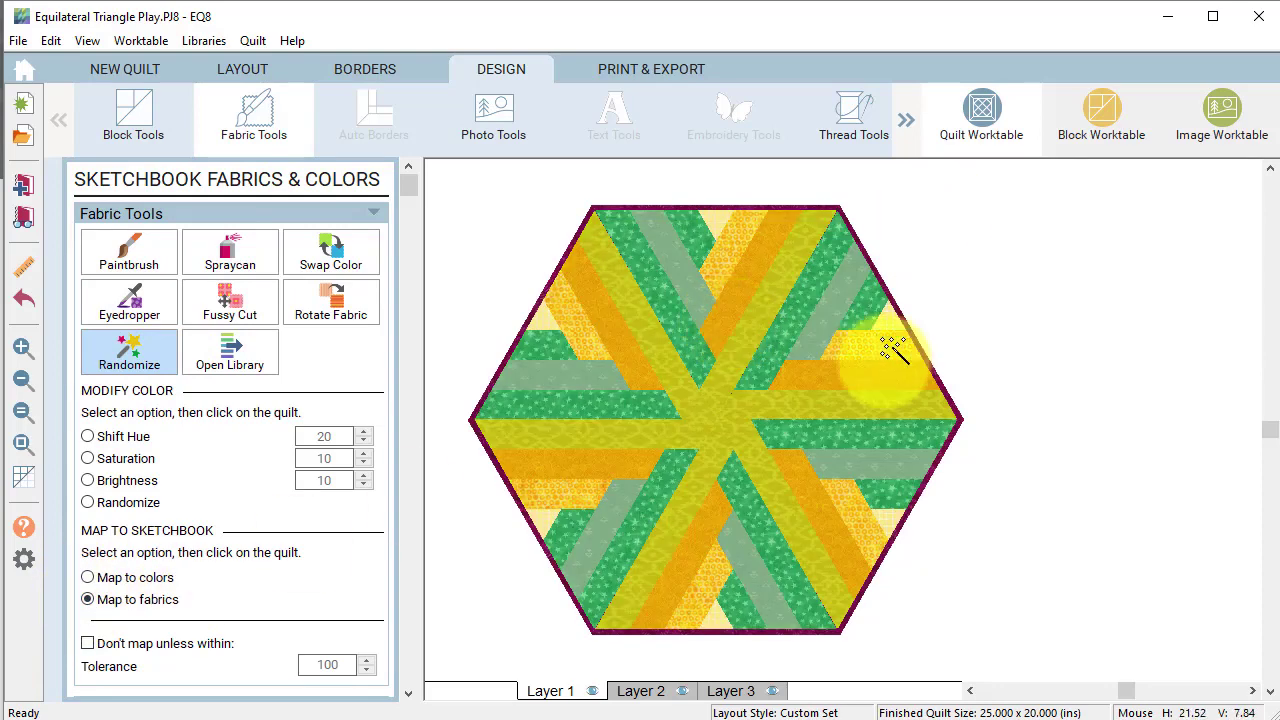
- Recolor the hexagon border with the dark green circle-print fabric using the Paintbrush
click(127, 255)
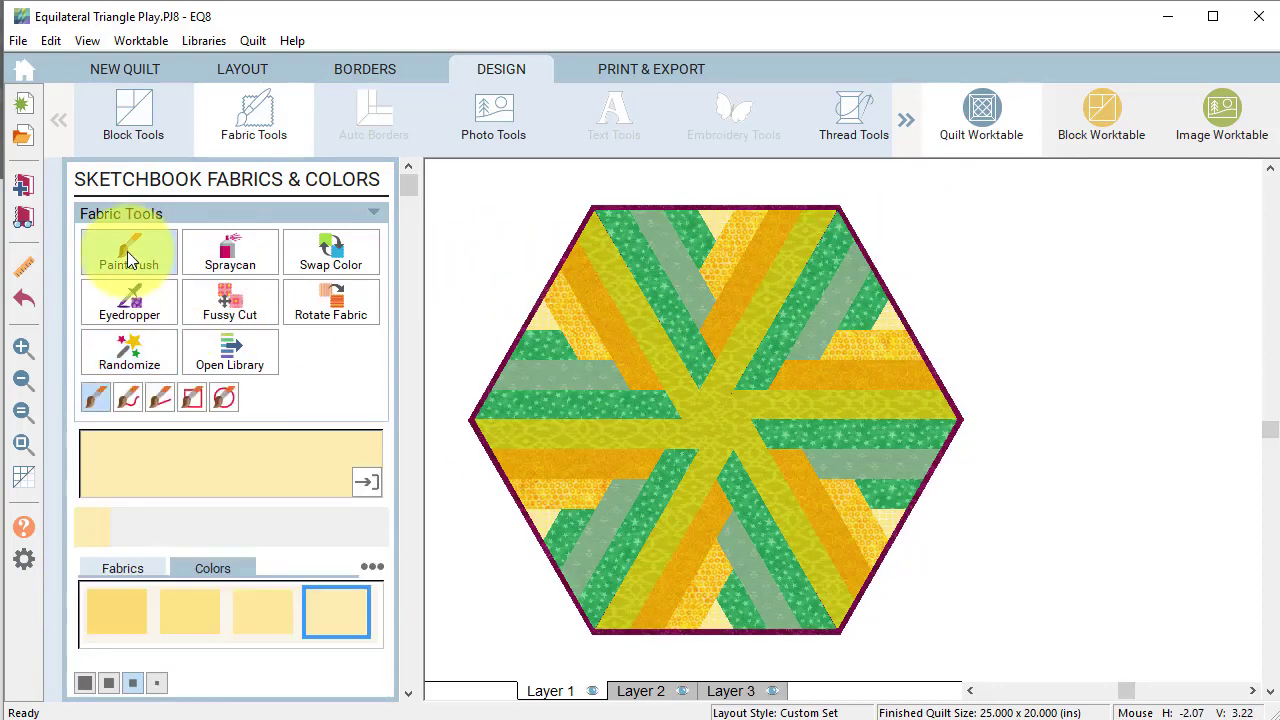
drag(166, 667, 240, 652)
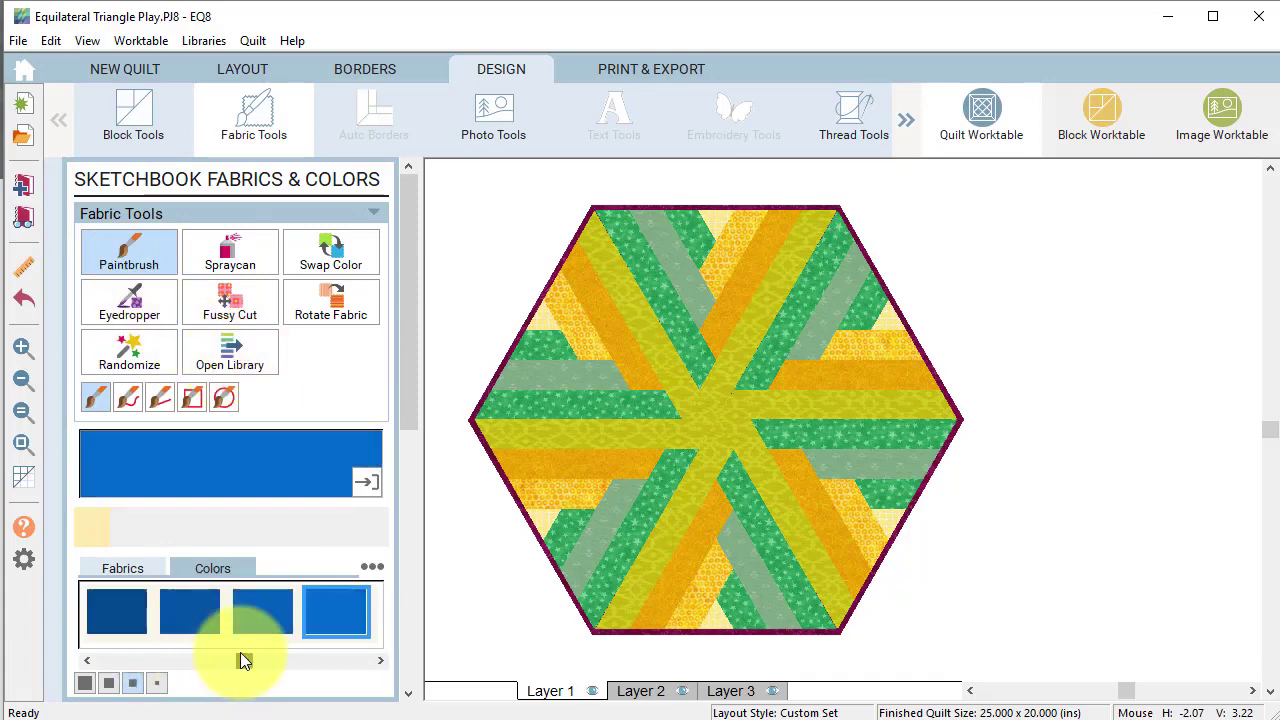
click(122, 567)
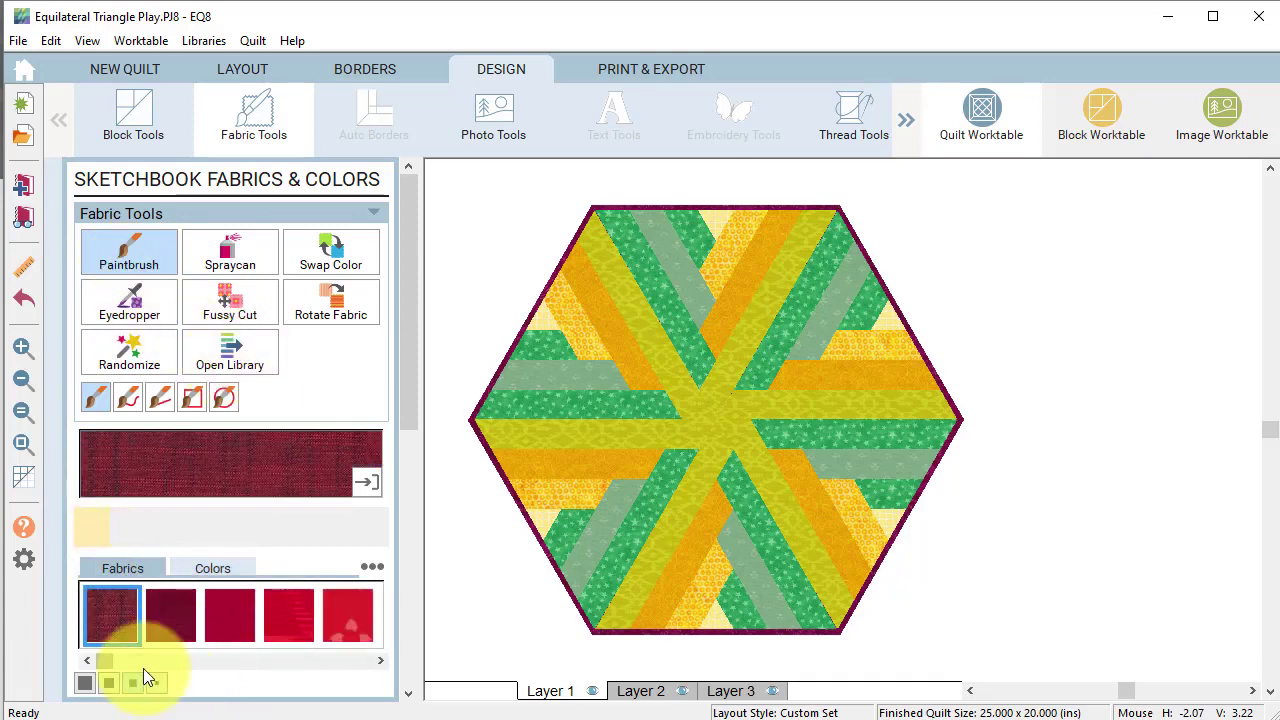
drag(102, 664, 202, 668)
click(281, 618)
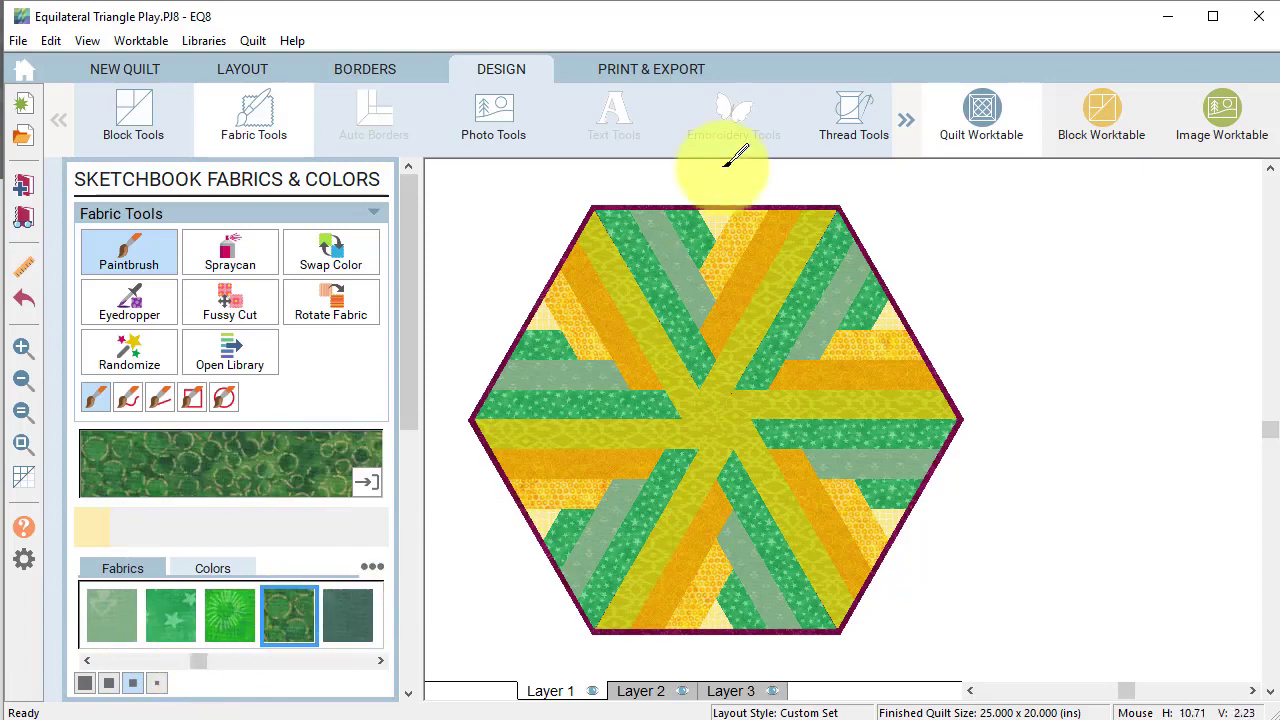
click(652, 207)
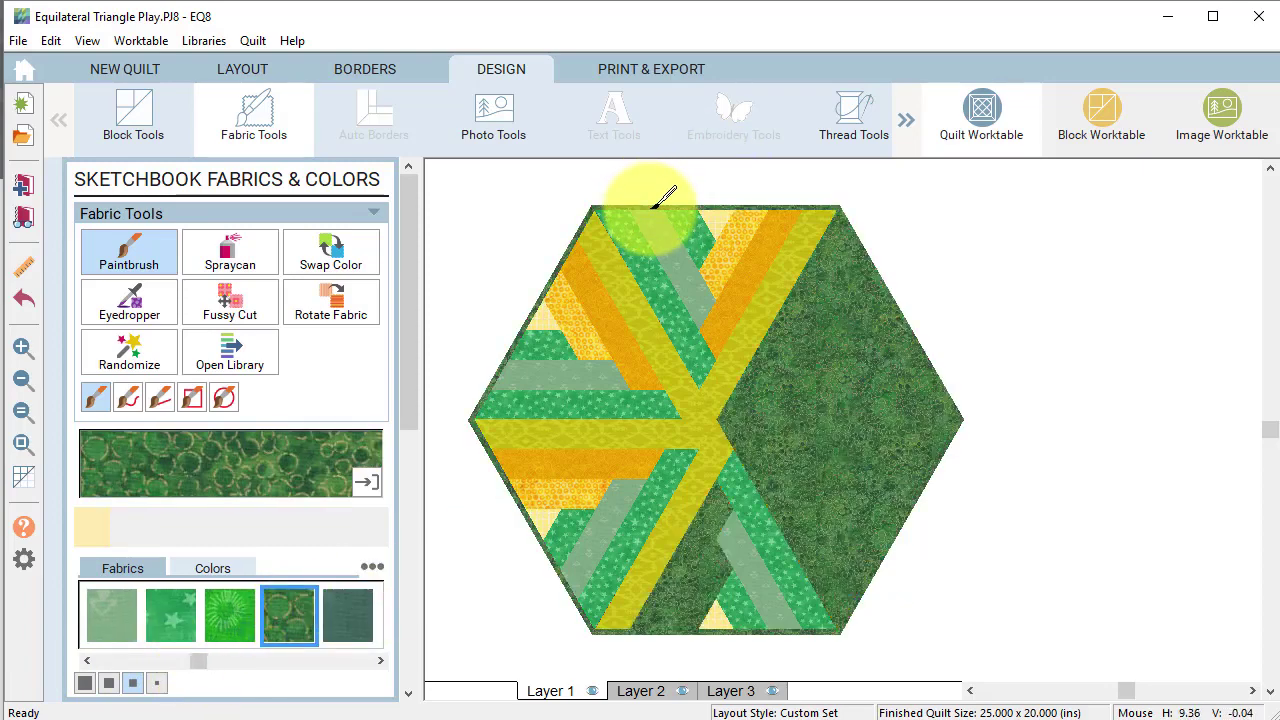